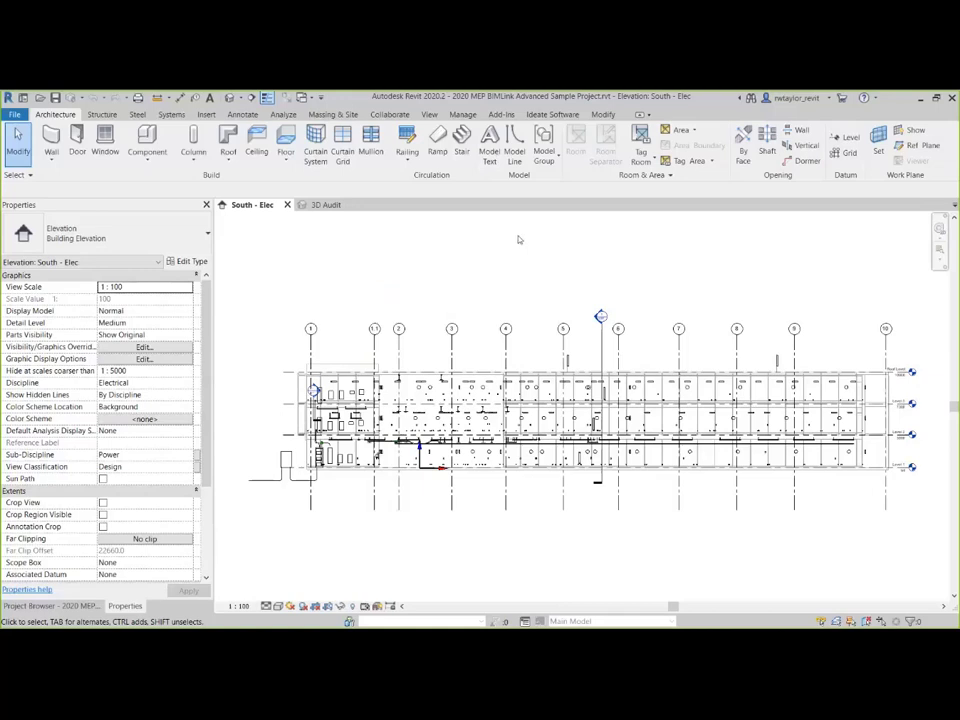
# Step: Start a new Ideate BIMLink link and browse the sample library's Quality Control folder
pyautogui.click(552, 114)
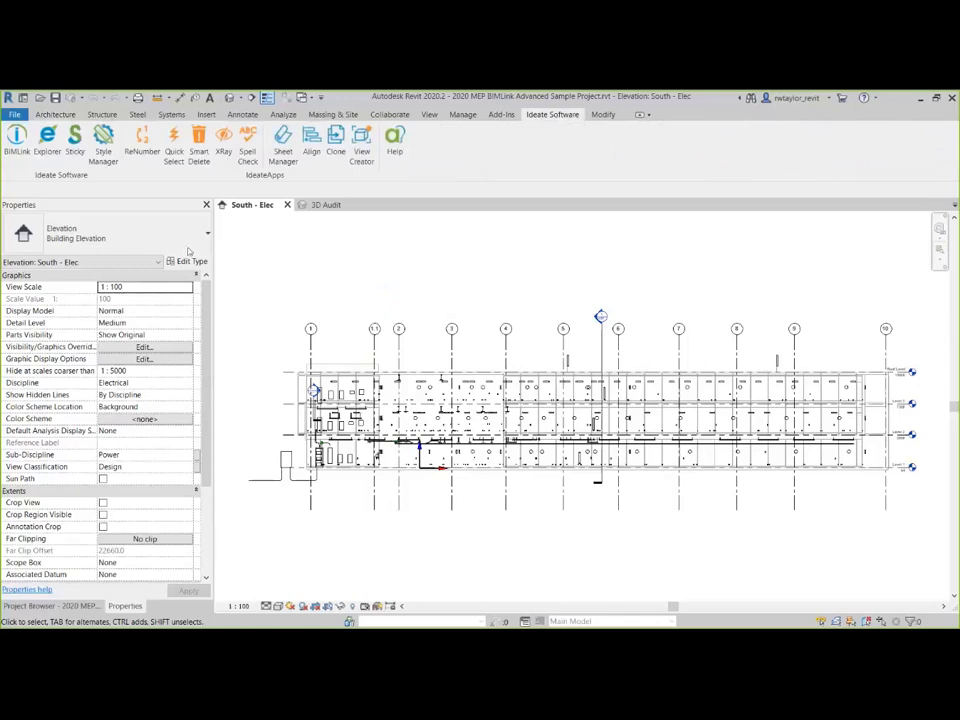
pyautogui.click(24, 150)
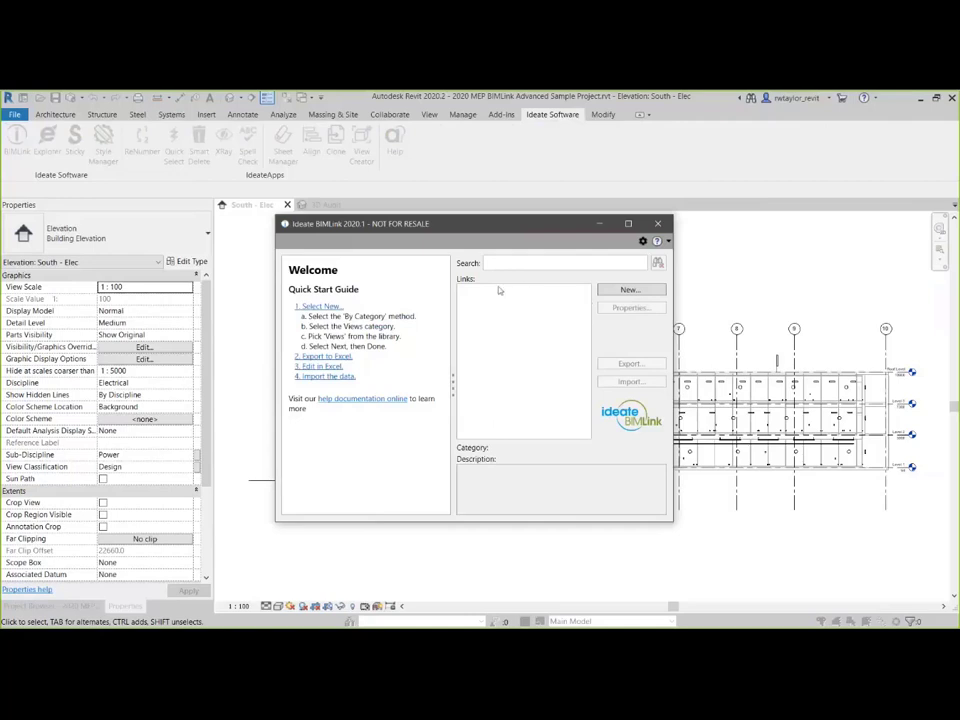
pyautogui.click(628, 291)
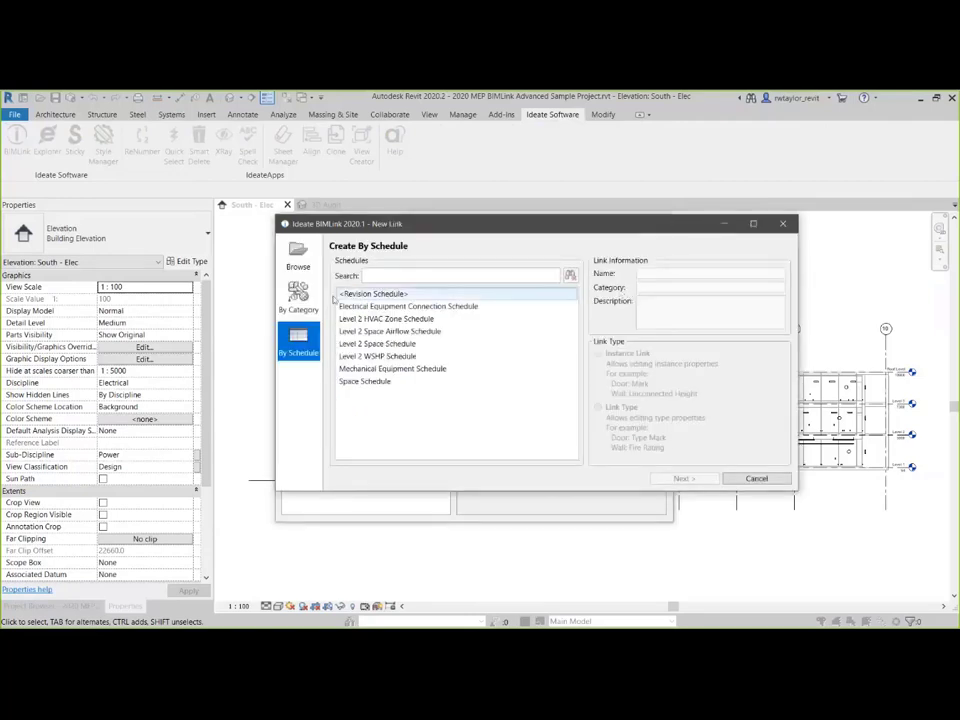
pyautogui.click(299, 263)
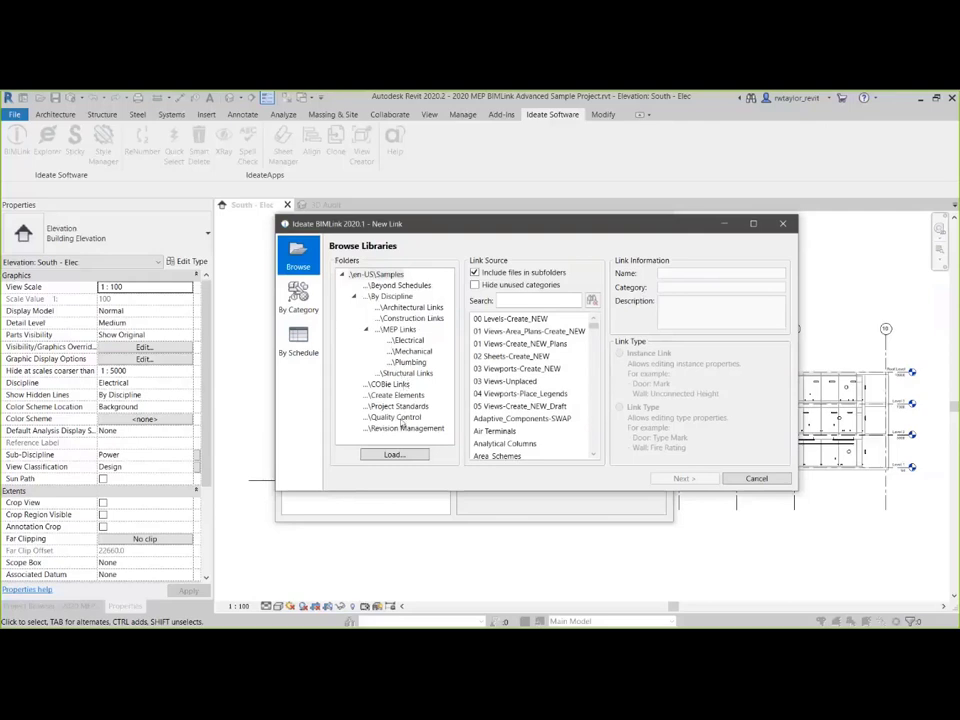
pyautogui.click(402, 419)
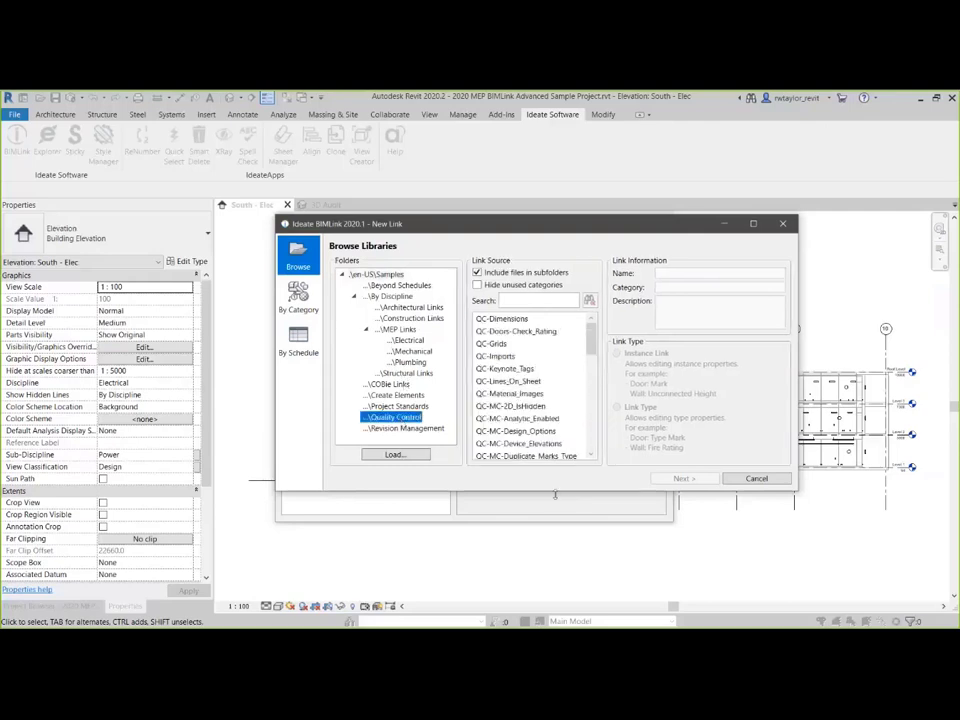
# Step: Create an instance link from the QC-MC-Device_Elevations sample, reviewing its categories and linked properties and keeping them as defined
pyautogui.moveTo(551, 534); pyautogui.dragTo(551, 590)
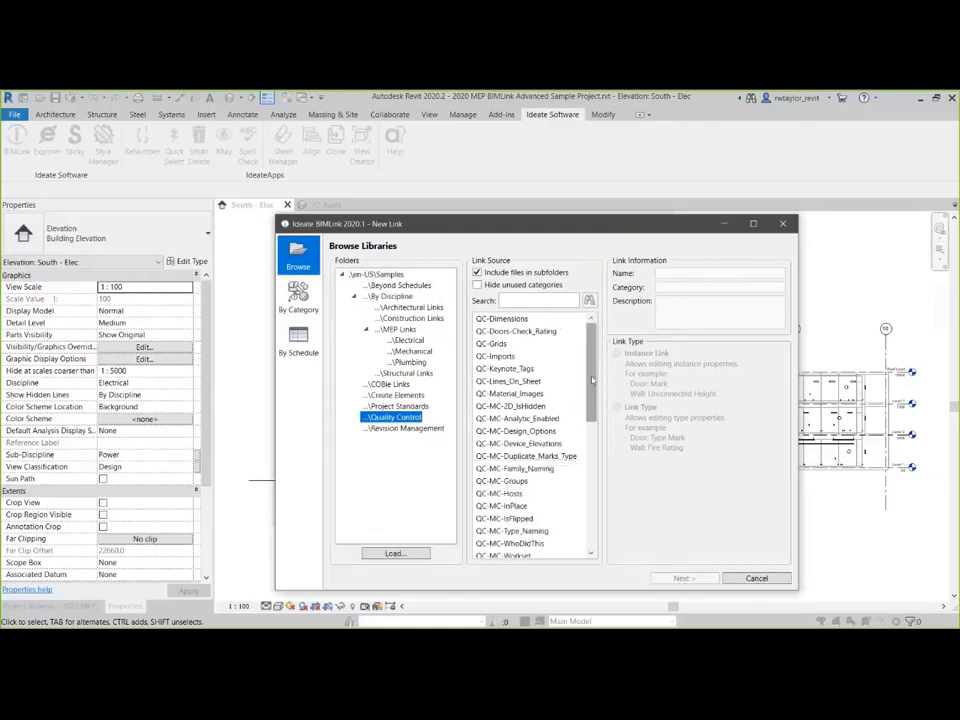
pyautogui.moveTo(593, 381); pyautogui.dragTo(593, 394)
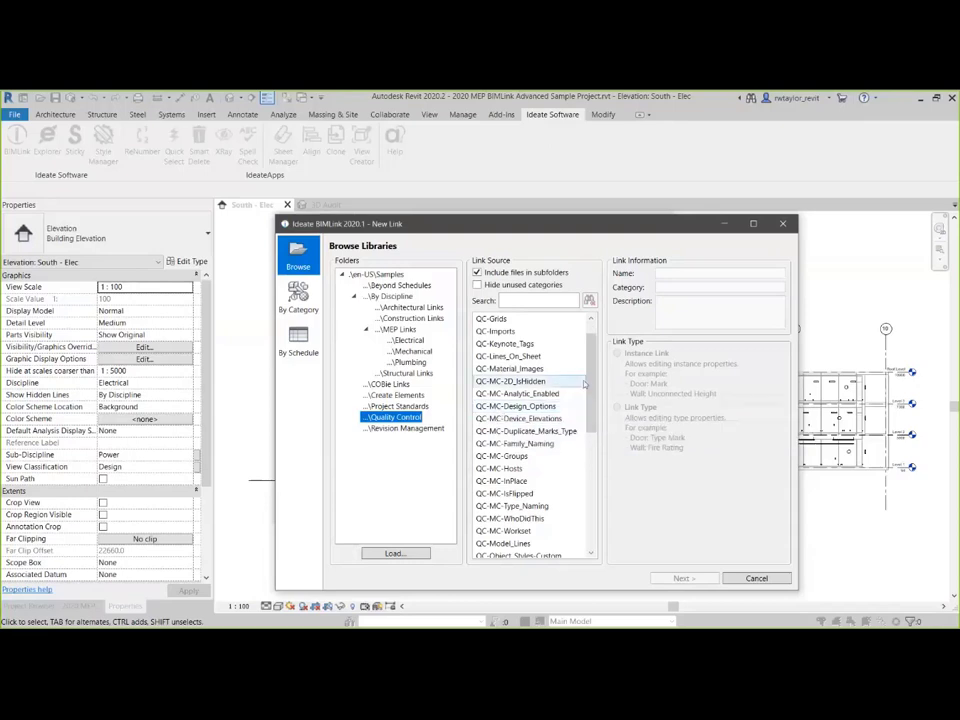
pyautogui.moveTo(594, 380)
pyautogui.mouseDown()
pyautogui.moveTo(584, 502)
pyautogui.moveTo(607, 386)
pyautogui.mouseUp()
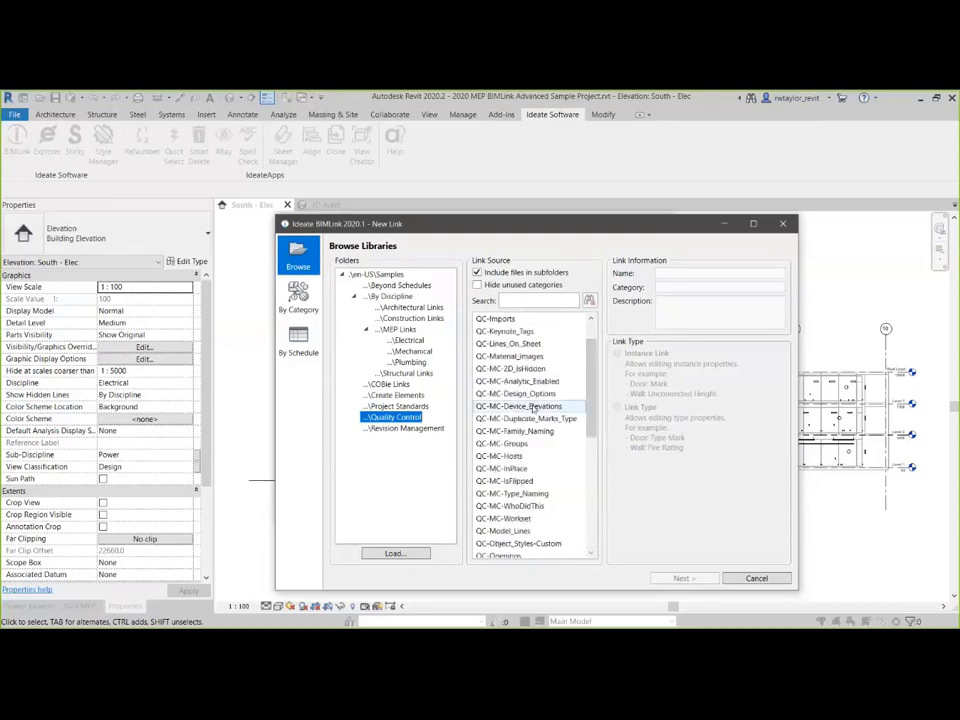
pyautogui.click(534, 407)
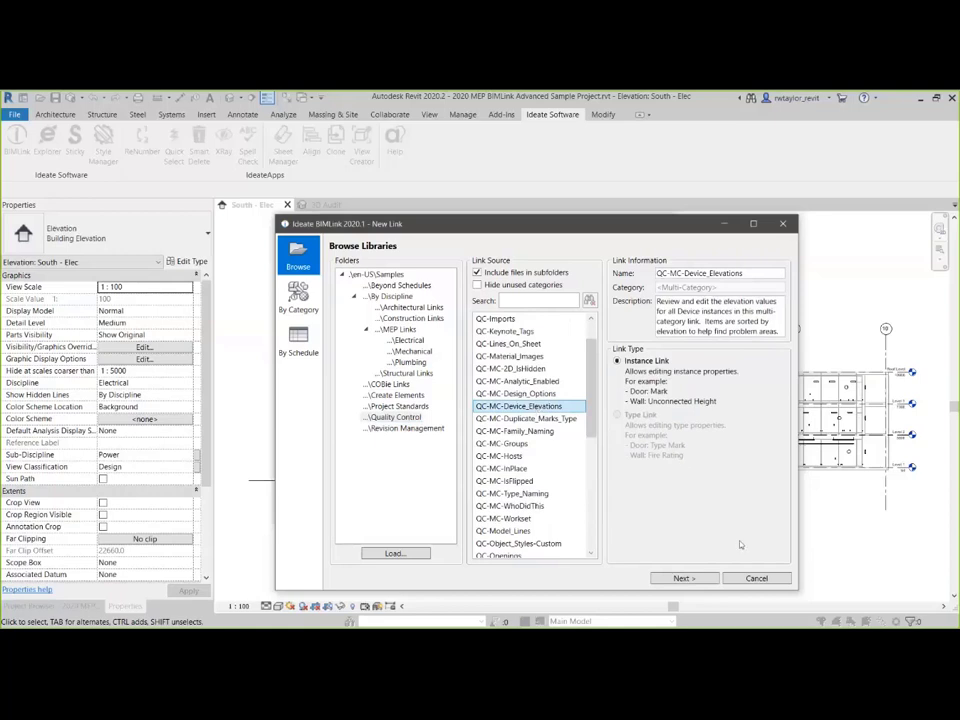
pyautogui.click(683, 578)
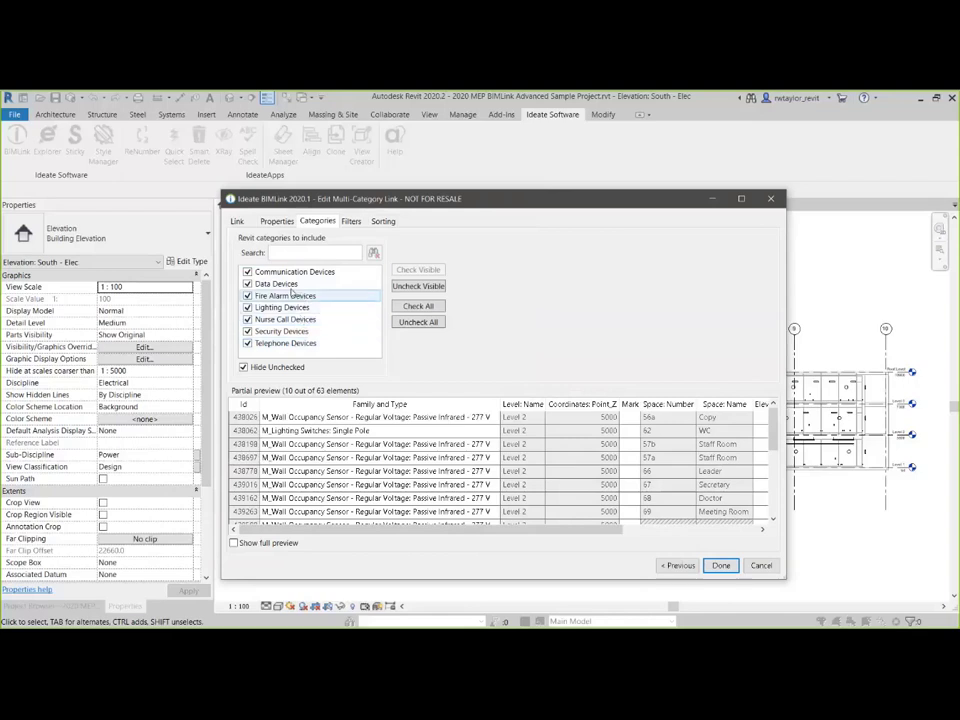
pyautogui.click(277, 221)
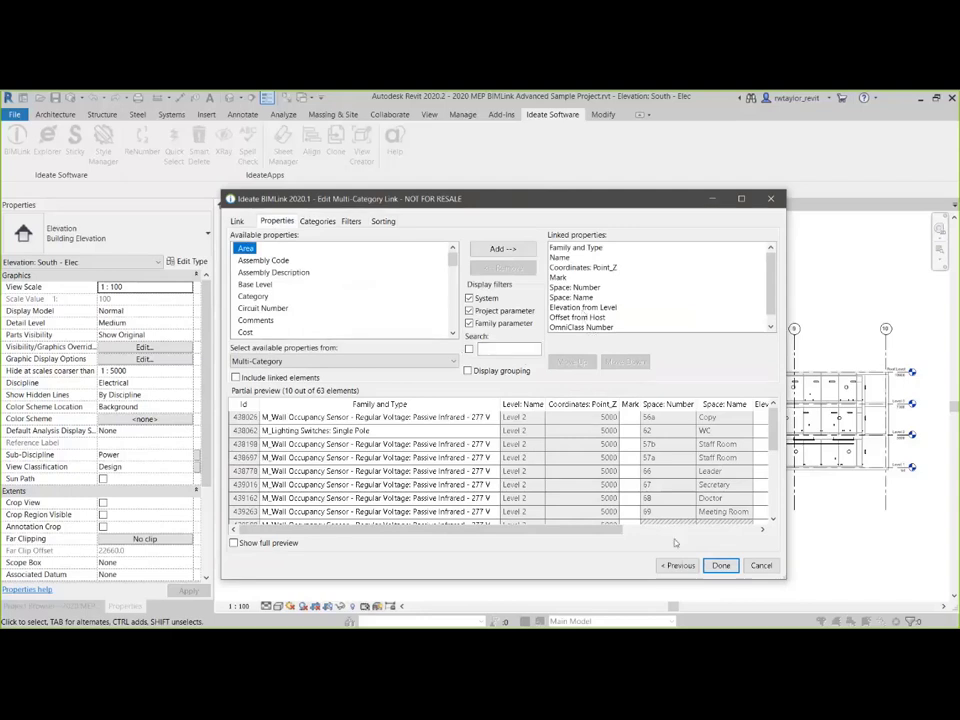
pyautogui.click(720, 566)
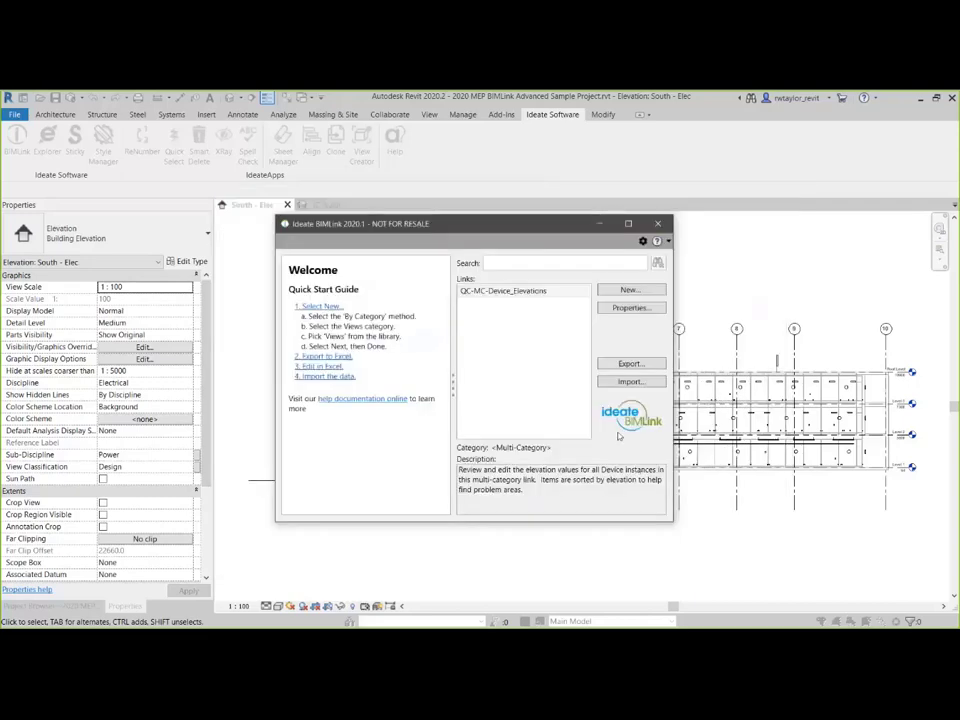
# Step: Export the link to QC-MC-Device_Elevations.xlsx, overwriting the existing worksheet, and open the exported file in Excel
pyautogui.click(630, 365)
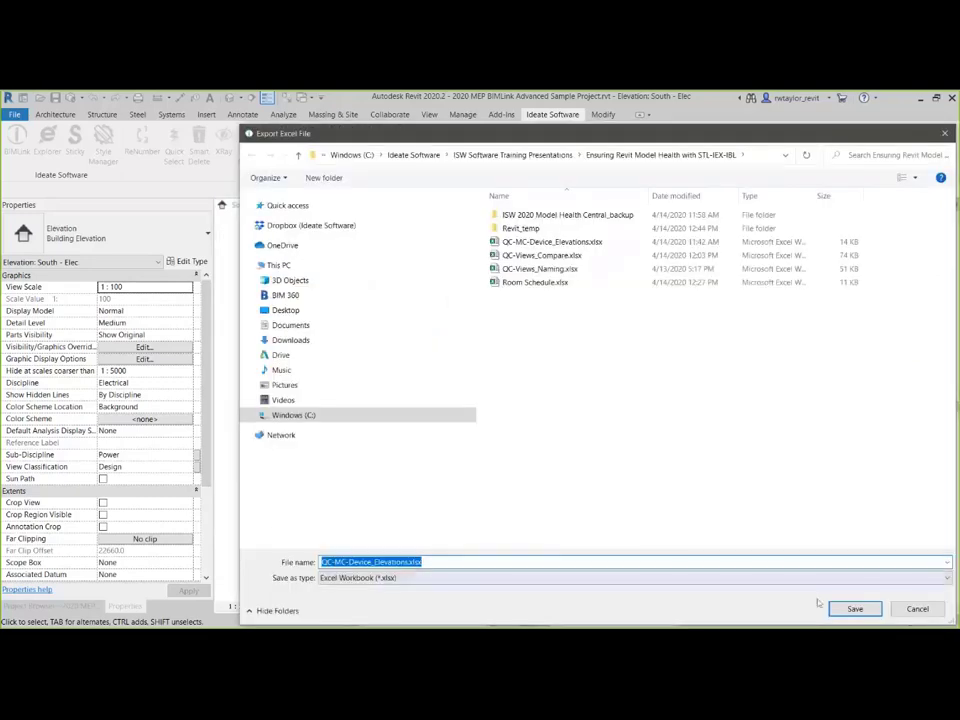
pyautogui.click(853, 609)
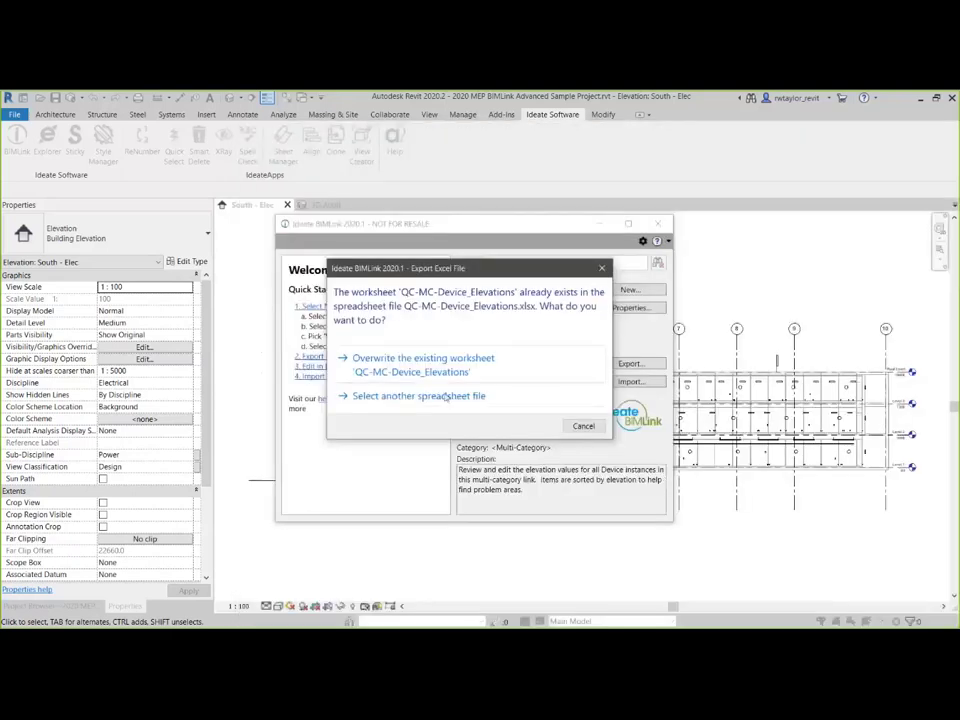
pyautogui.click(420, 365)
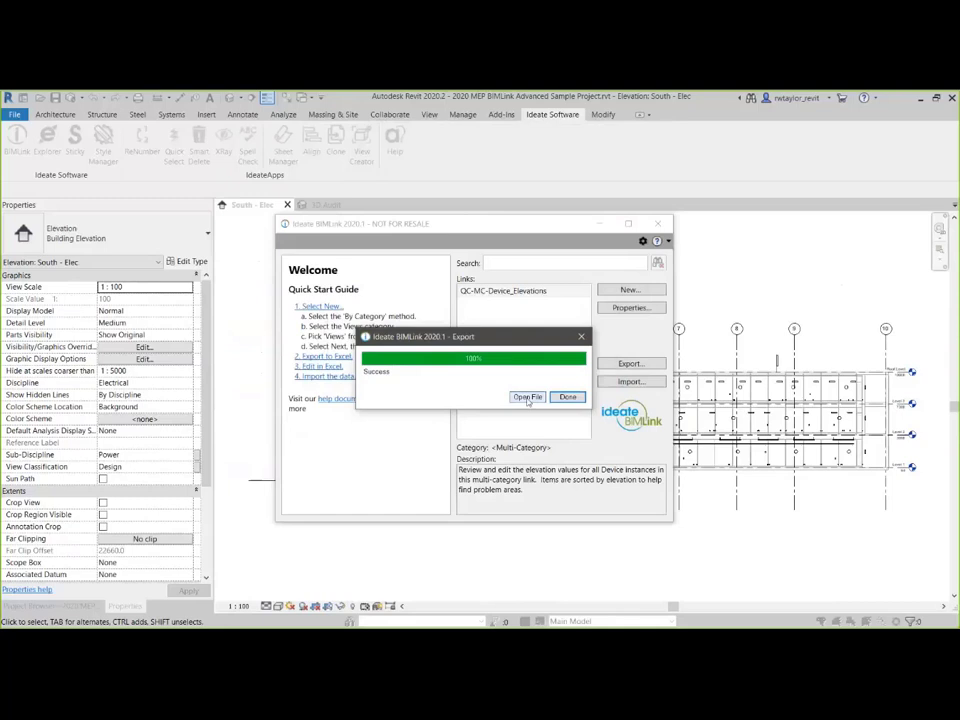
pyautogui.click(528, 398)
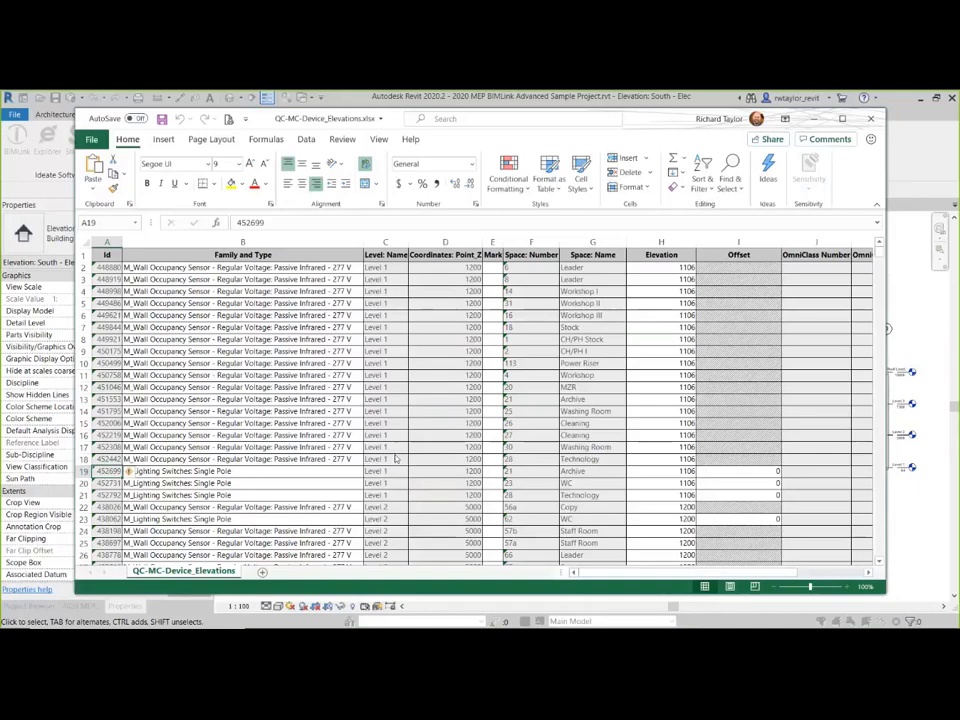
# Step: Switch to BIMLink to review the linked properties of the device elevations link, and return to the Excel worksheet
pyautogui.hotkey('alt', 'Tab')
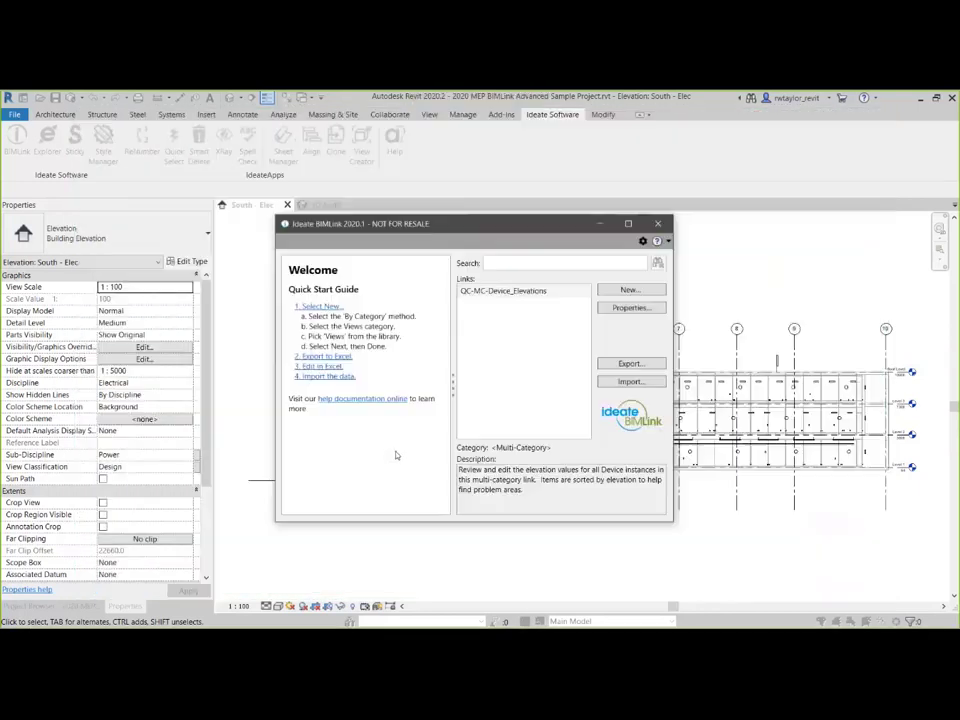
pyautogui.click(630, 308)
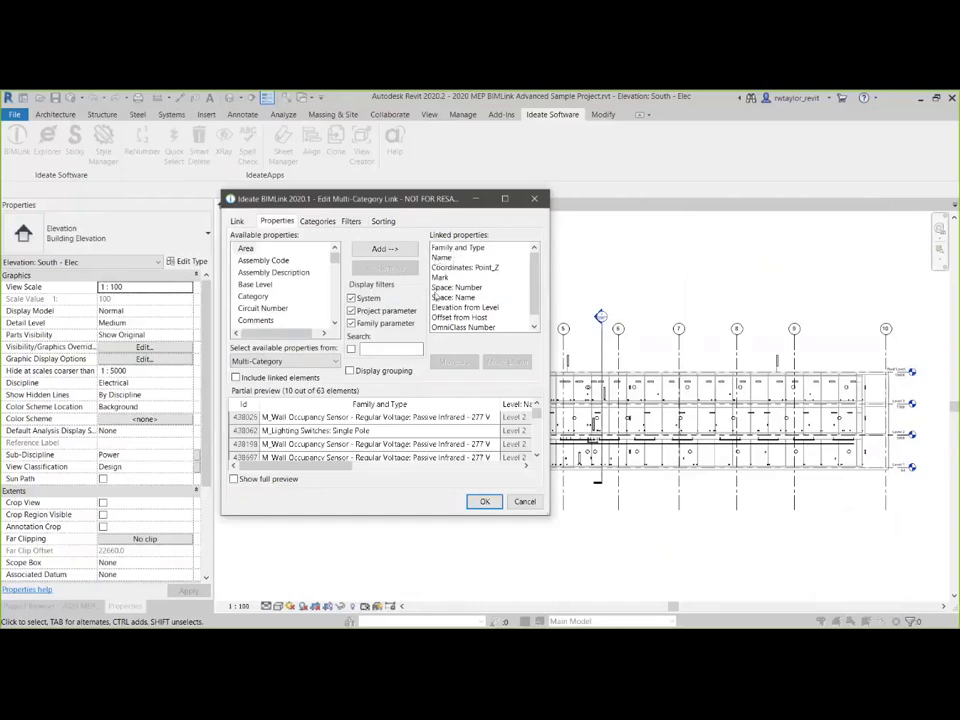
pyautogui.hotkey('alt', 'Tab')
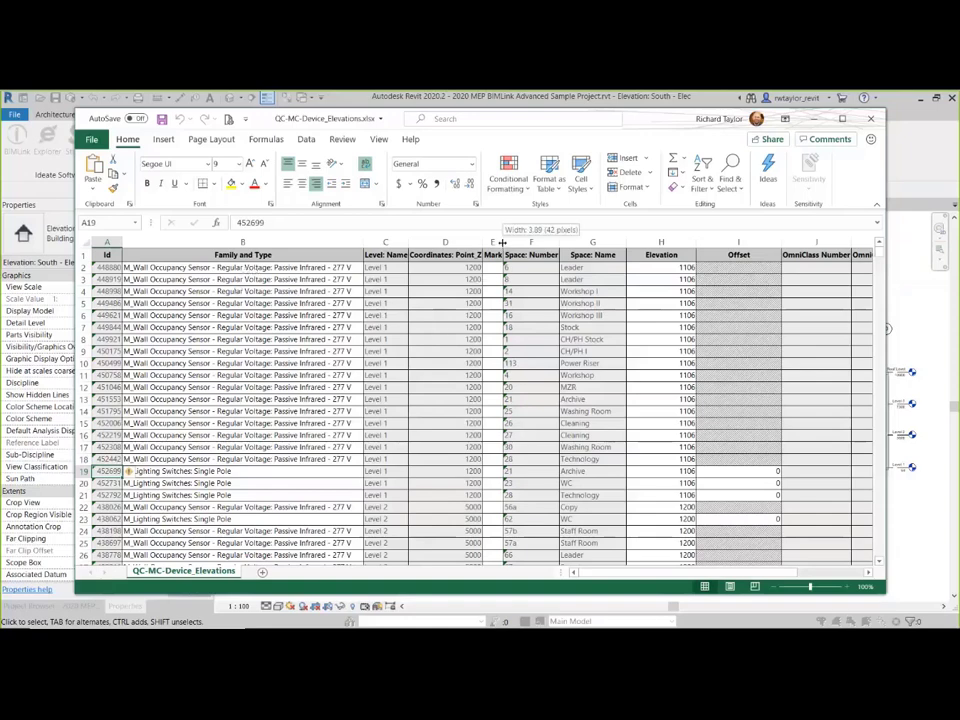
# Step: Widen the Mark column and fill E2:E64 with consecutive numbers from 100 to 162
pyautogui.moveTo(502, 244); pyautogui.dragTo(528, 244)
pyautogui.click(508, 273)
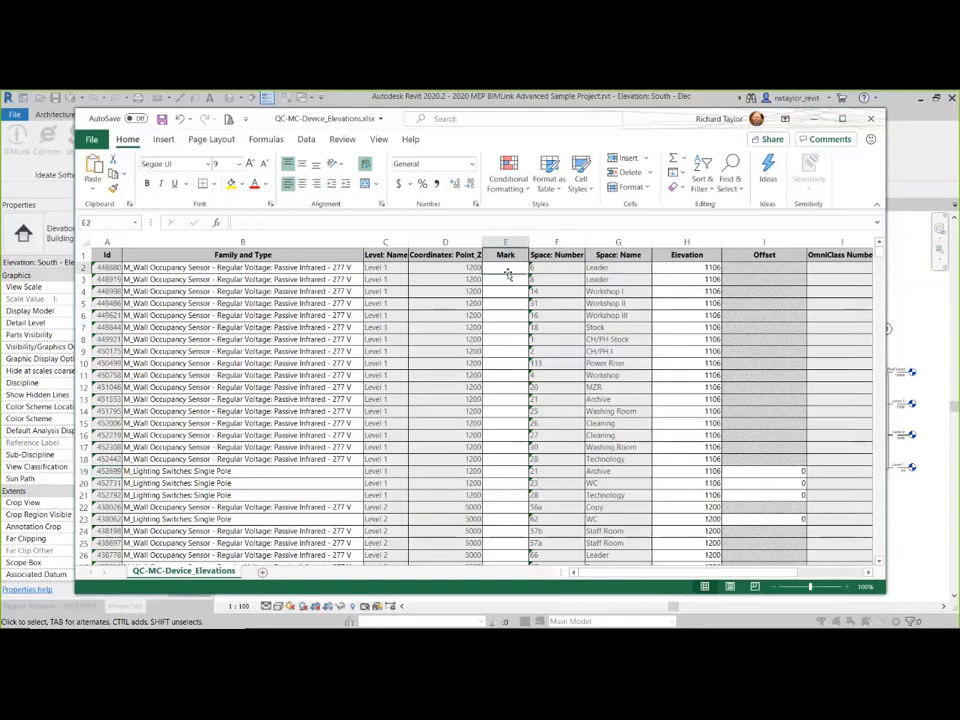
pyautogui.write('100')
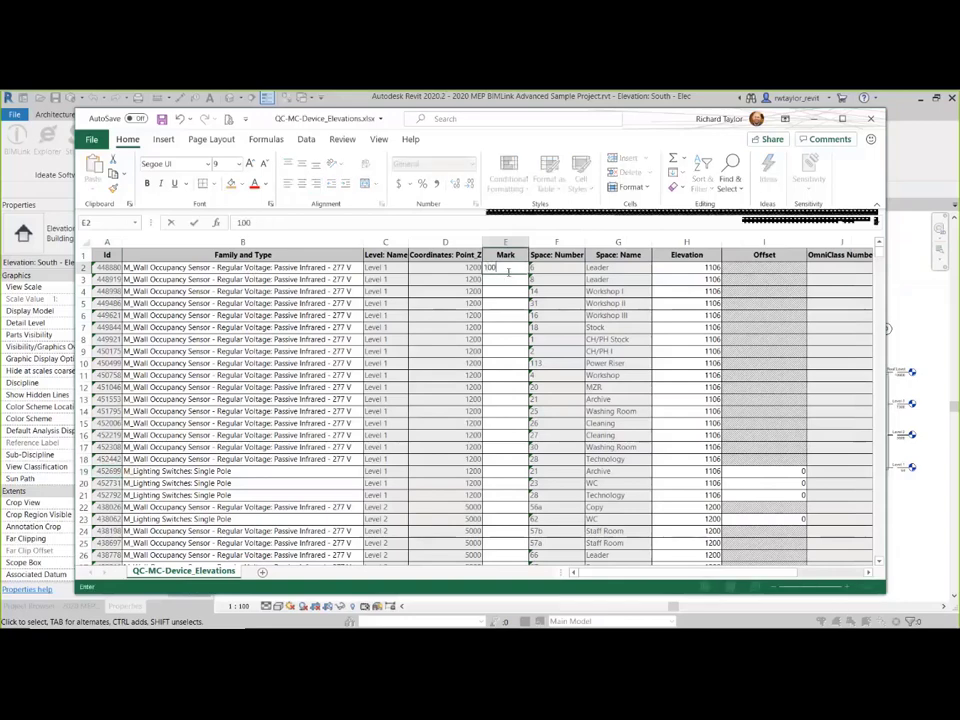
pyautogui.press('Return')
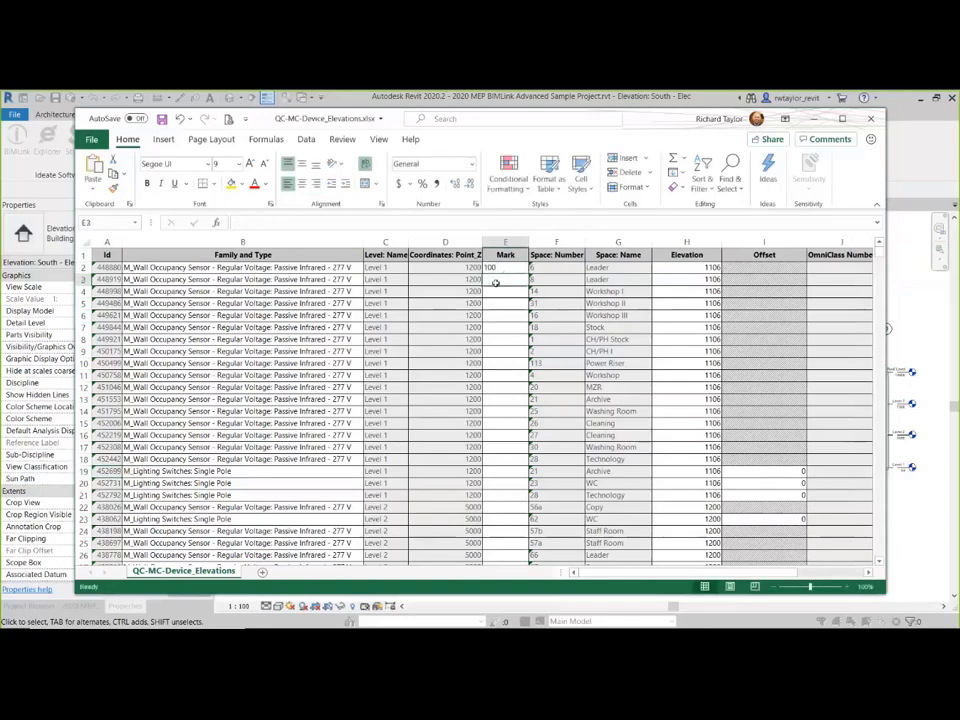
pyautogui.write('101')
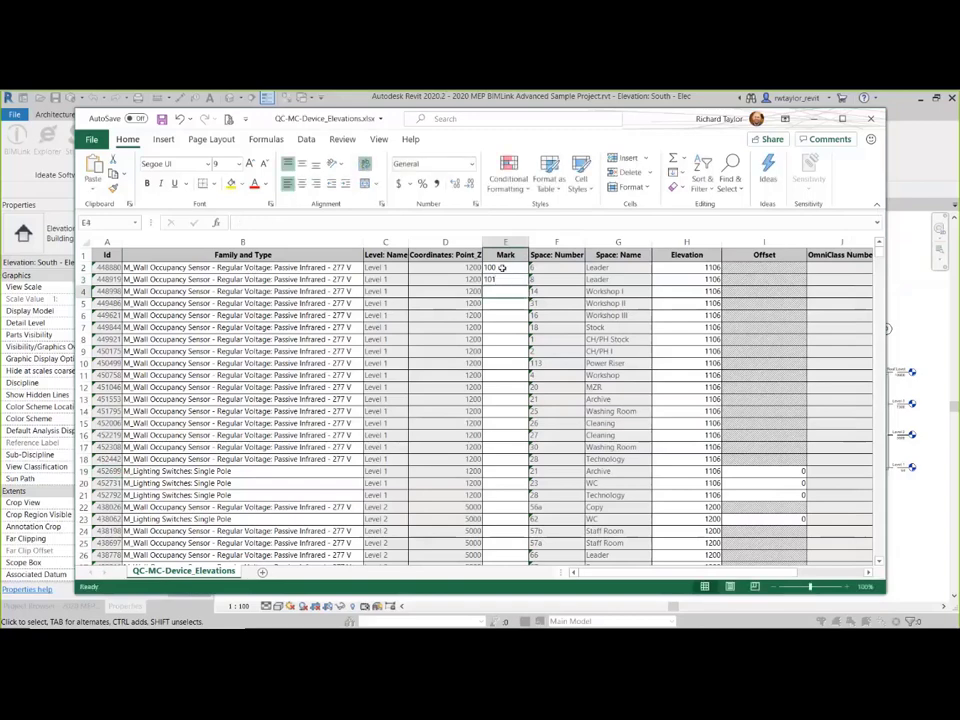
pyautogui.moveTo(497, 267); pyautogui.dragTo(494, 288)
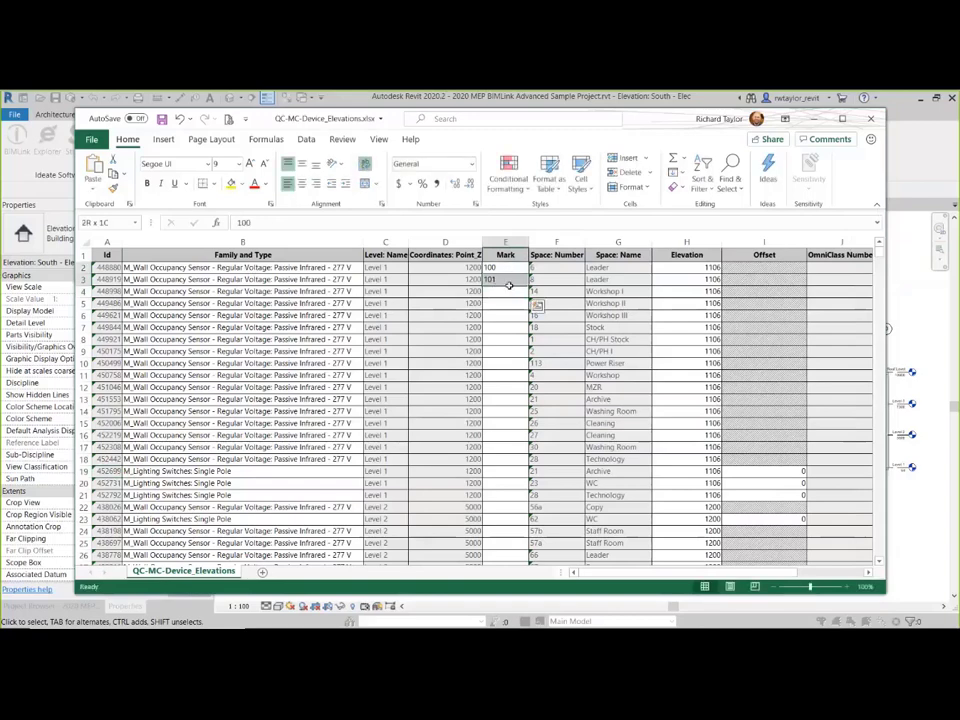
pyautogui.moveTo(529, 286); pyautogui.dragTo(527, 550)
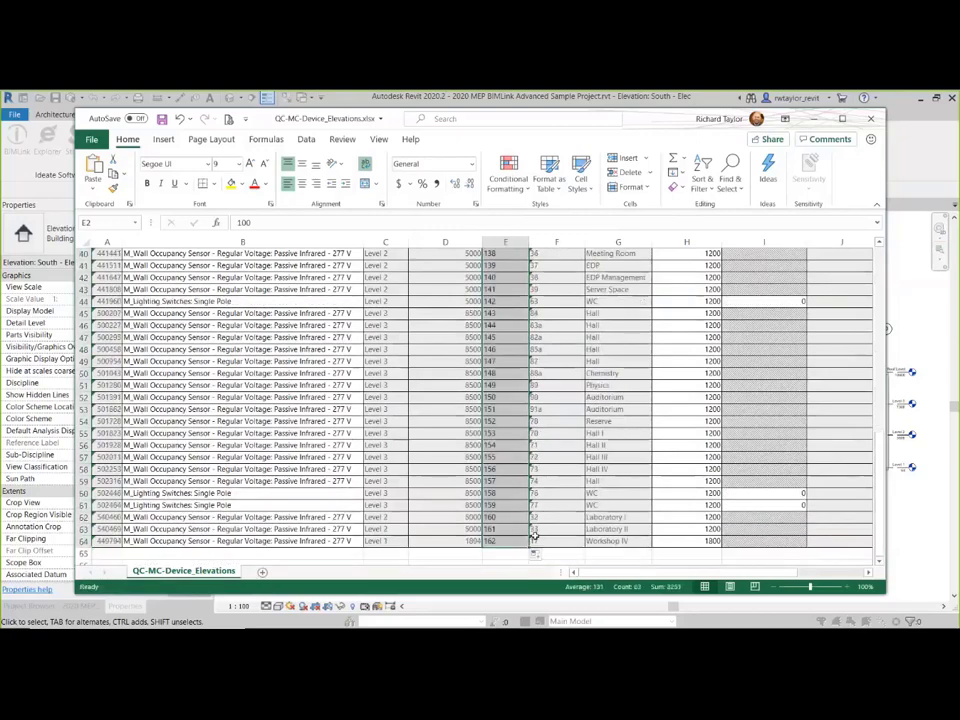
# Step: Set the Elevation to 1500 for every device in H2:H64 and save the workbook
pyautogui.moveTo(881, 437); pyautogui.dragTo(903, 229)
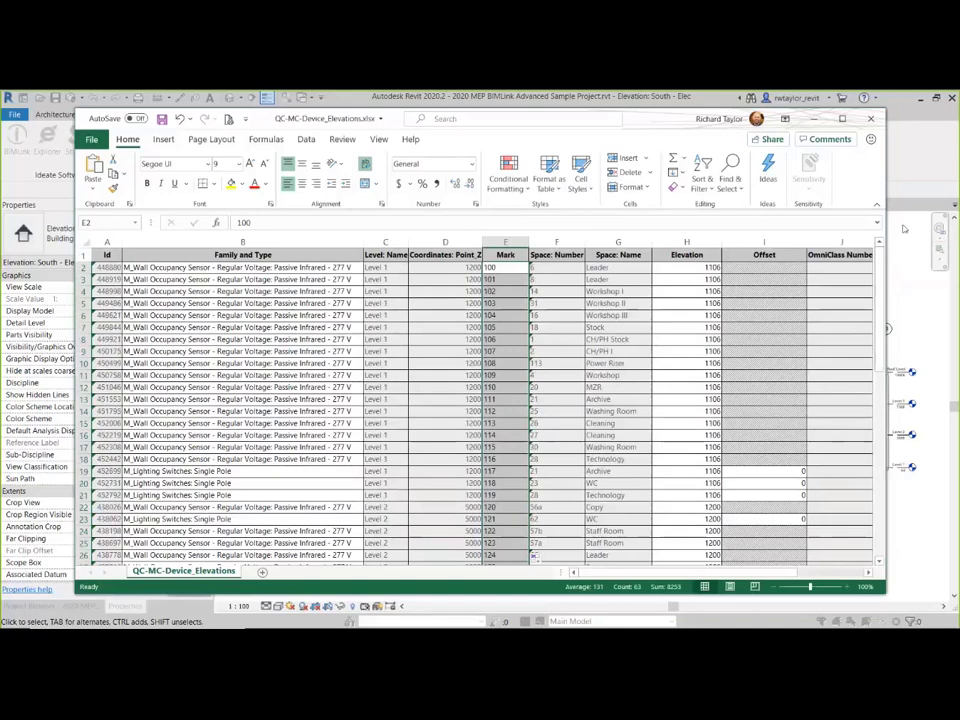
pyautogui.click(683, 268)
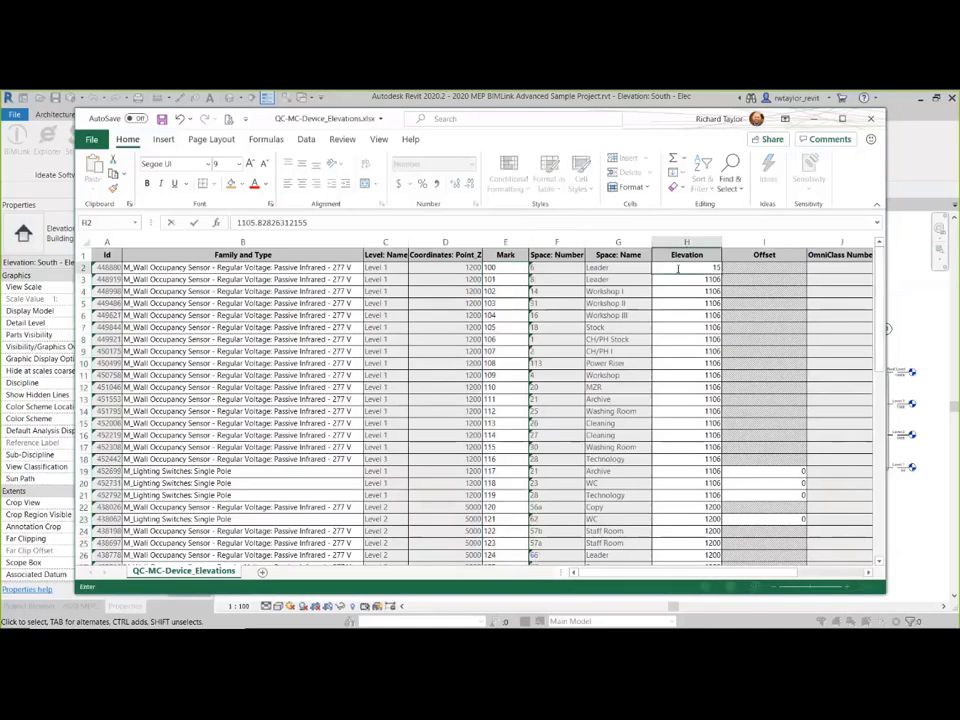
pyautogui.write('1500')
pyautogui.click(680, 269)
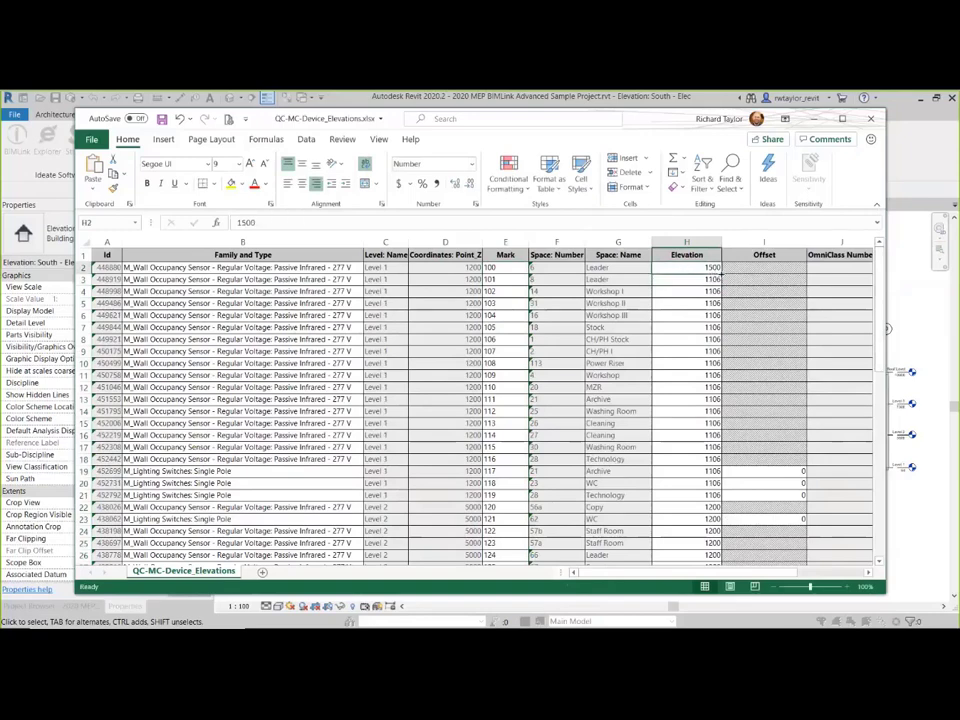
pyautogui.moveTo(720, 273); pyautogui.dragTo(709, 541)
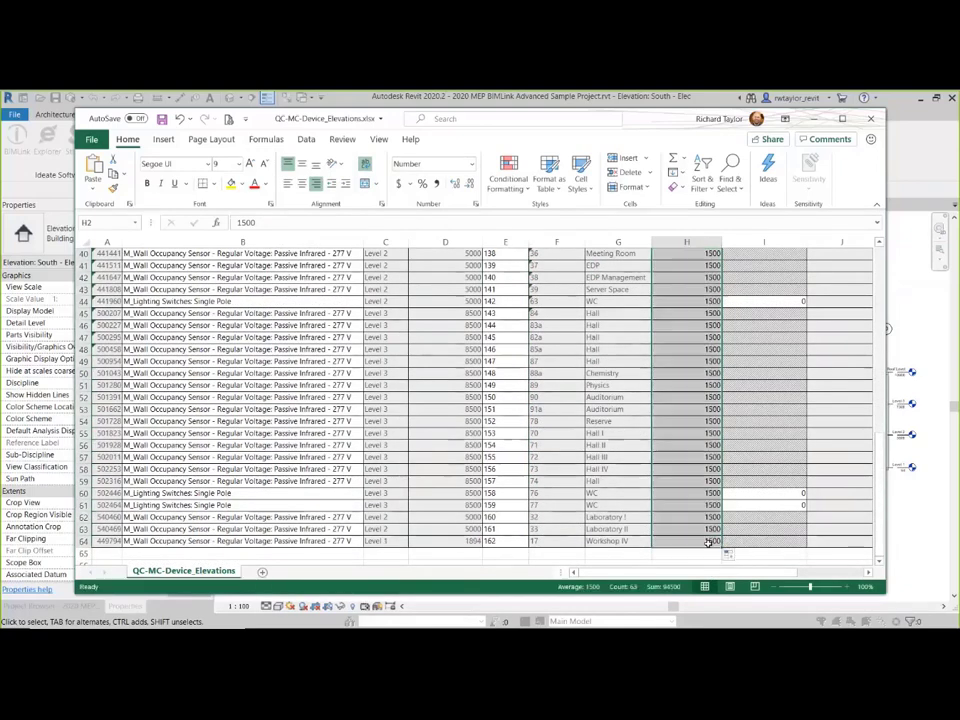
pyautogui.moveTo(884, 426); pyautogui.dragTo(880, 252)
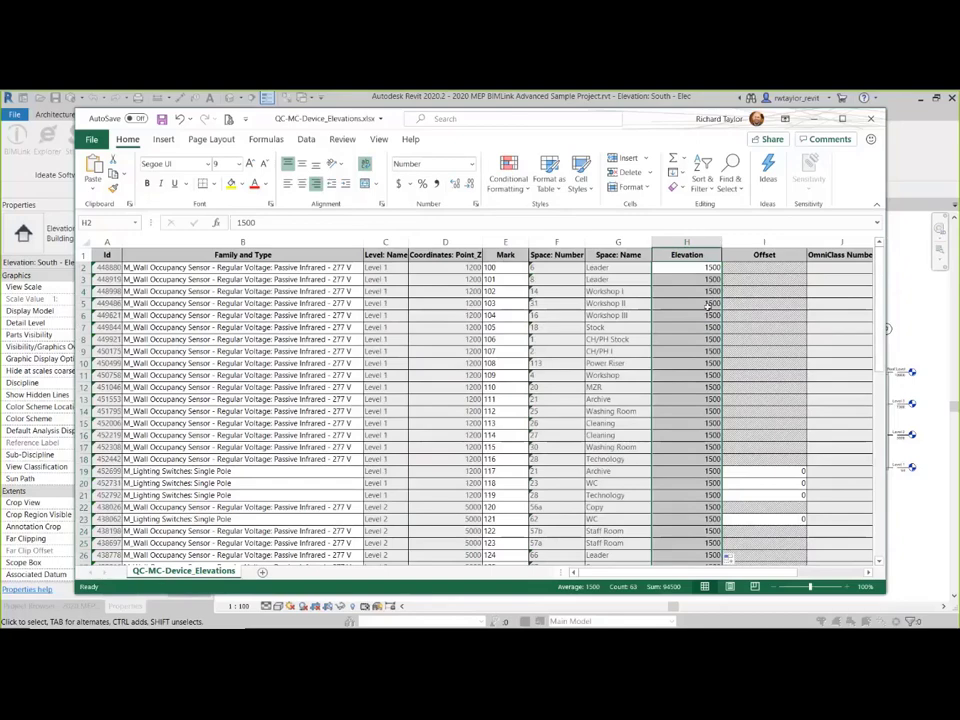
pyautogui.hotkey('ctrl', 's')
# Step: Switch to Revit, accept the link's properties, and load QC-MC-Device_Elevations.xlsx into the import preview for the device elevations link
pyautogui.hotkey('alt', 'Tab')
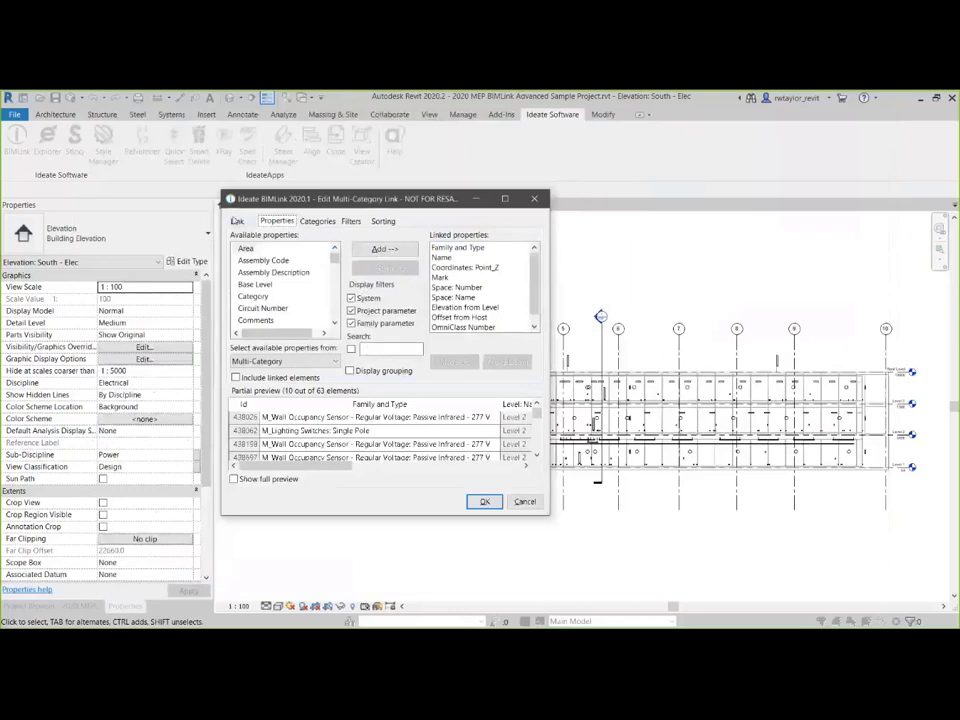
pyautogui.click(484, 501)
pyautogui.click(498, 291)
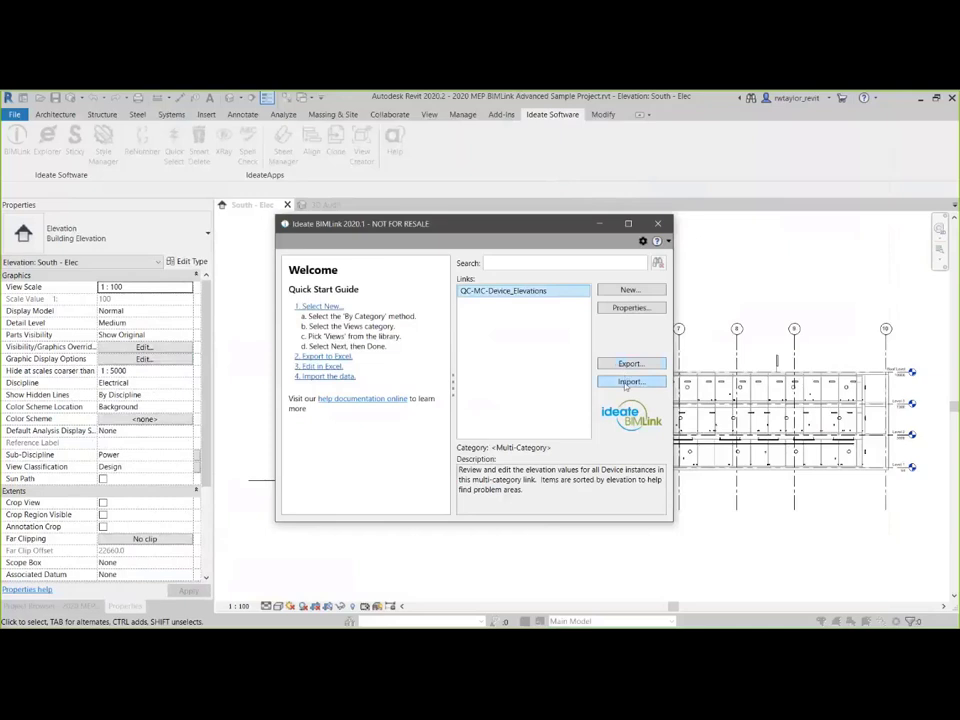
pyautogui.click(625, 386)
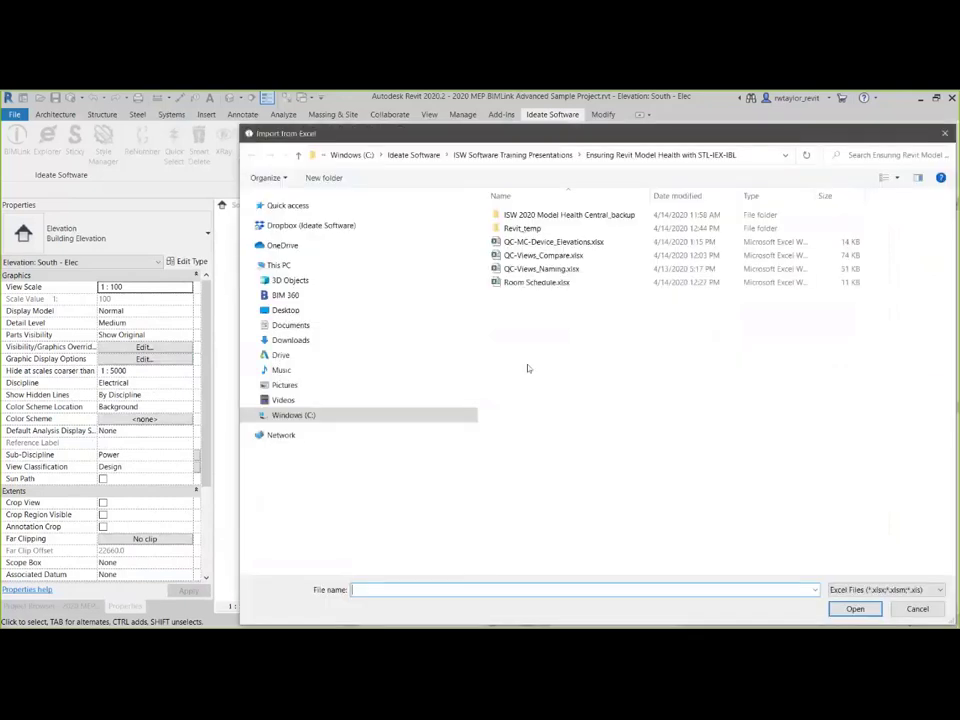
pyautogui.click(553, 242)
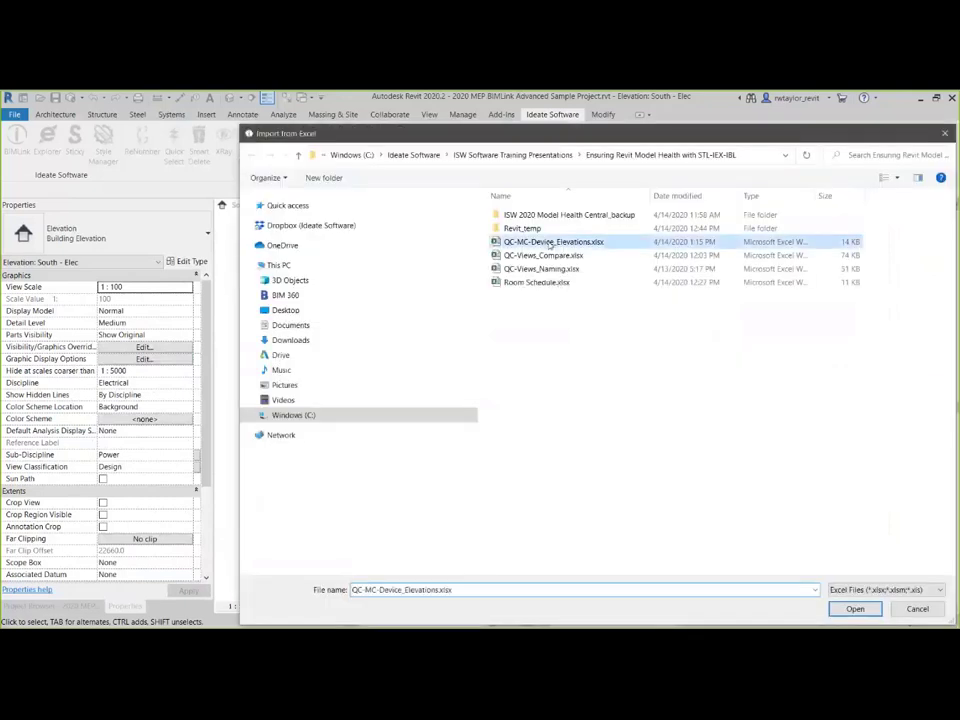
pyautogui.press('Return')
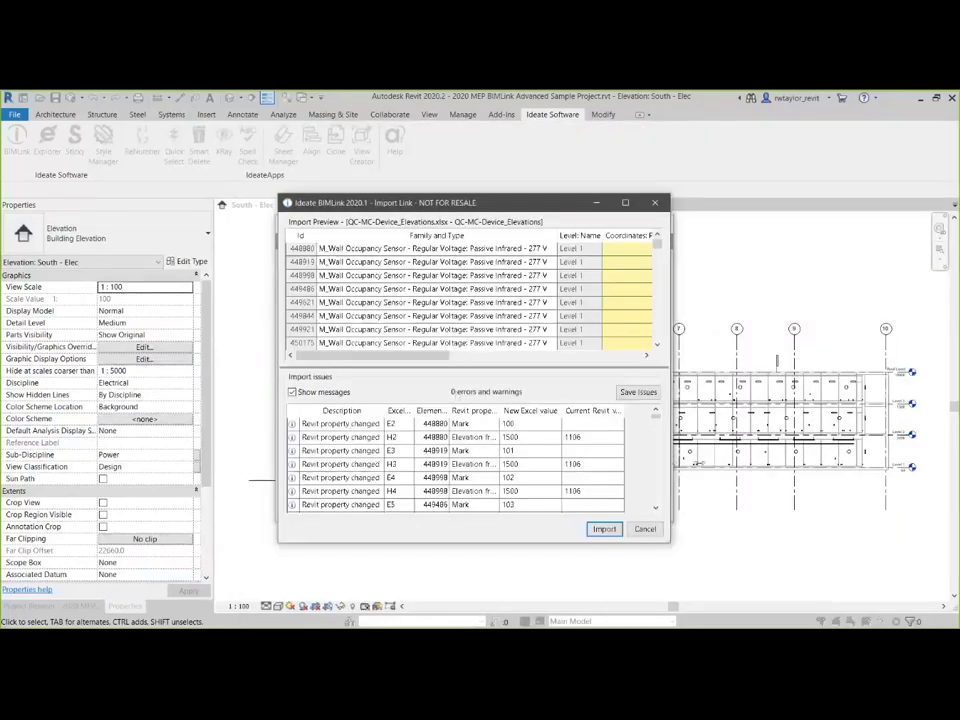
# Step: Review the changed Mark and Elevation values in the import preview, import them into the model, and close BIMLink
pyautogui.moveTo(670, 360); pyautogui.dragTo(806, 360)
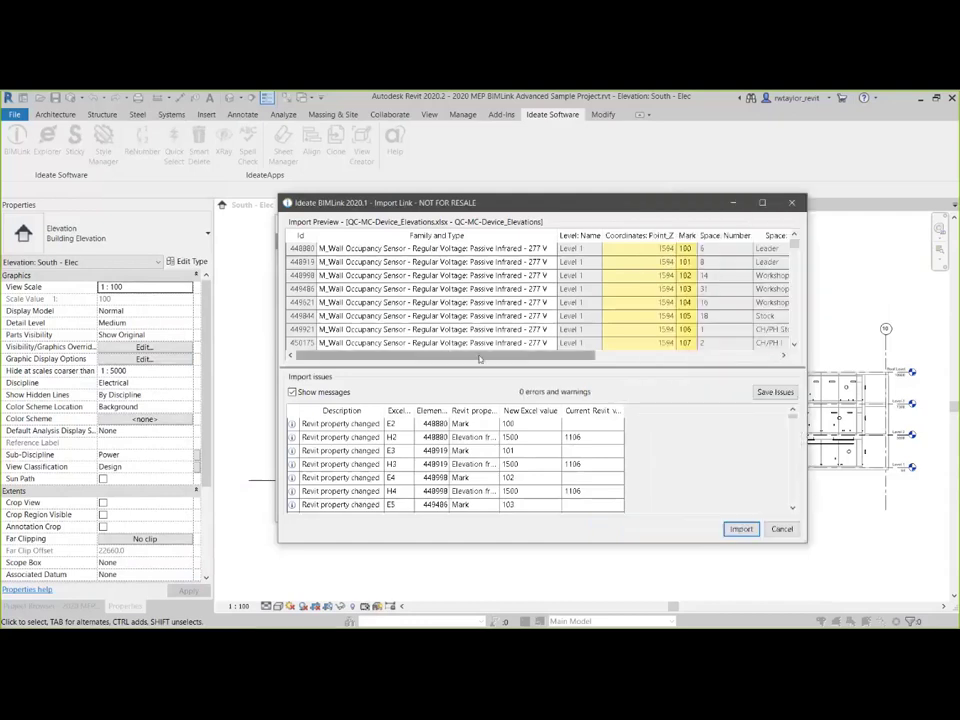
pyautogui.moveTo(472, 356); pyautogui.dragTo(590, 368)
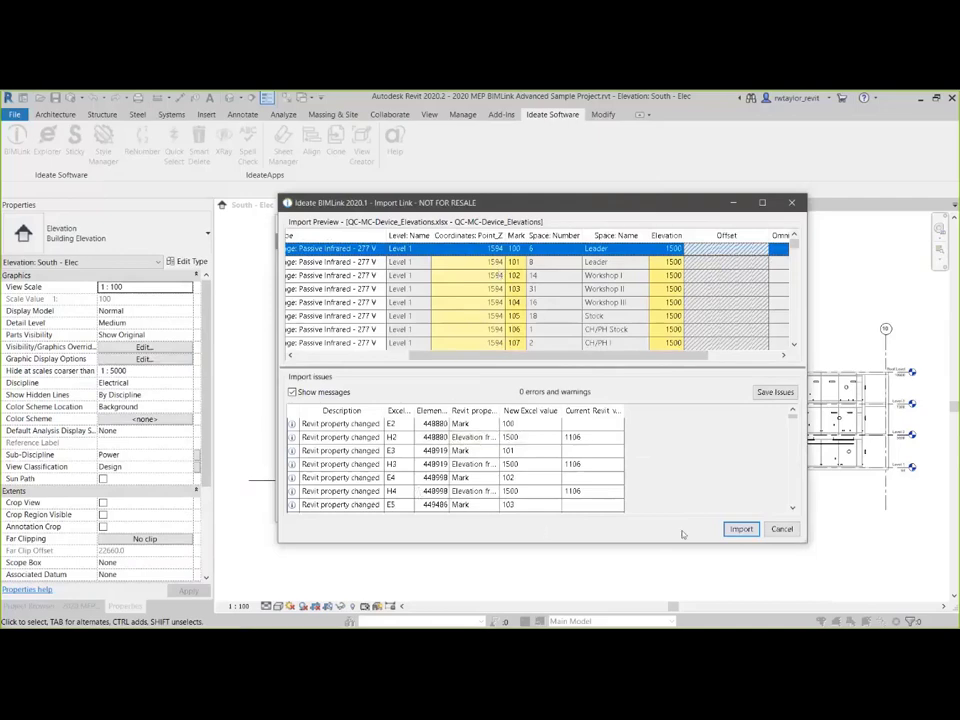
pyautogui.click(740, 529)
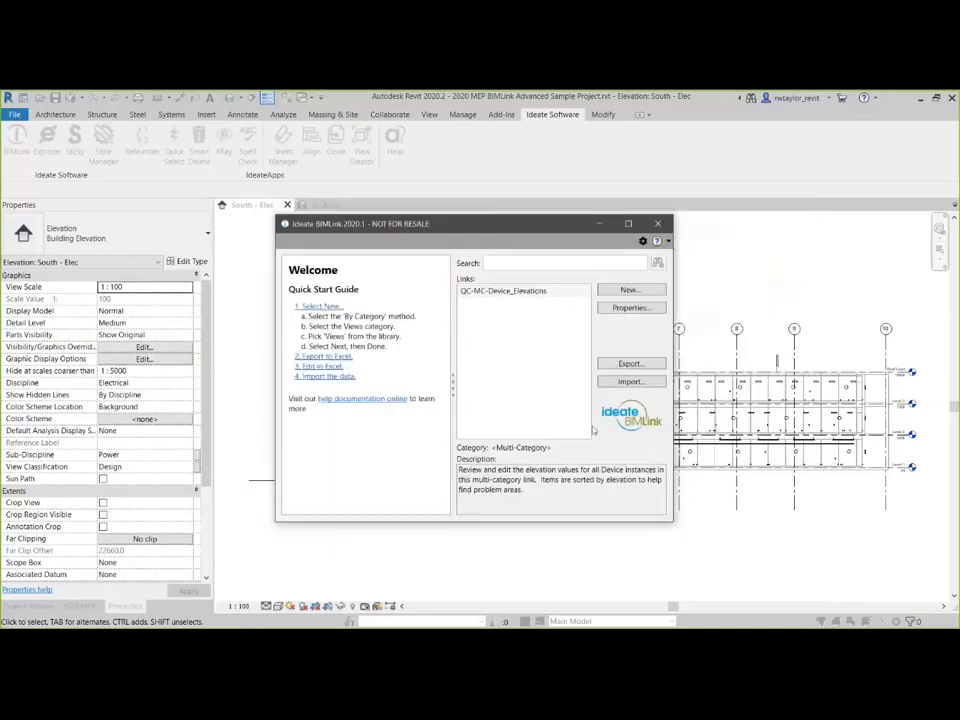
pyautogui.click(659, 226)
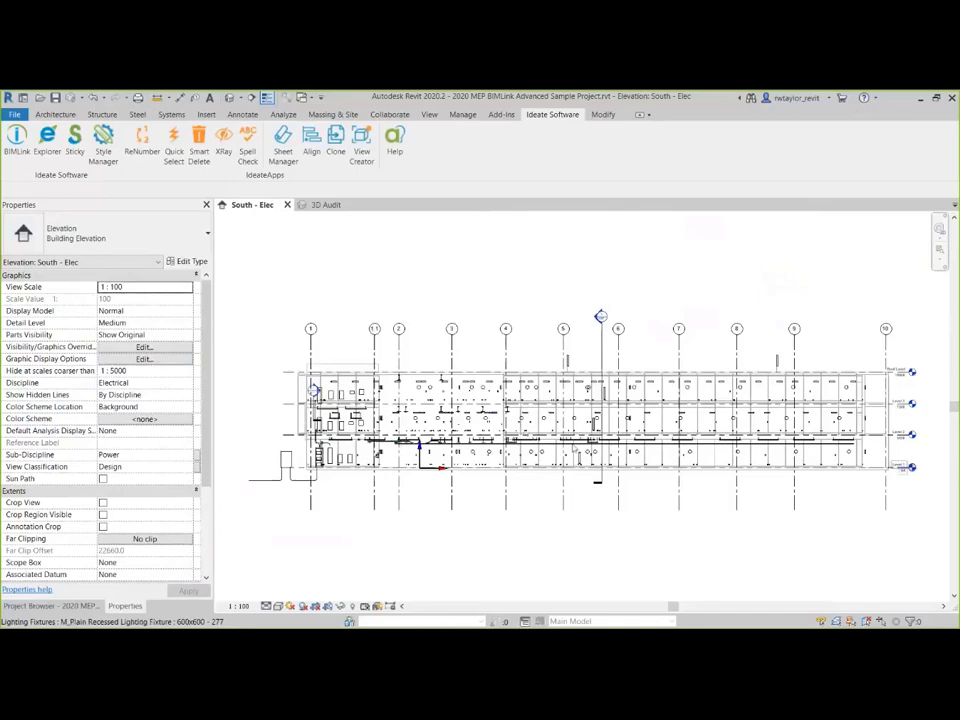
# Step: Select a Level 2 wall occupancy sensor in the South - Elec elevation to check its imported elevation and mark
pyautogui.scroll(5, 490, 394)
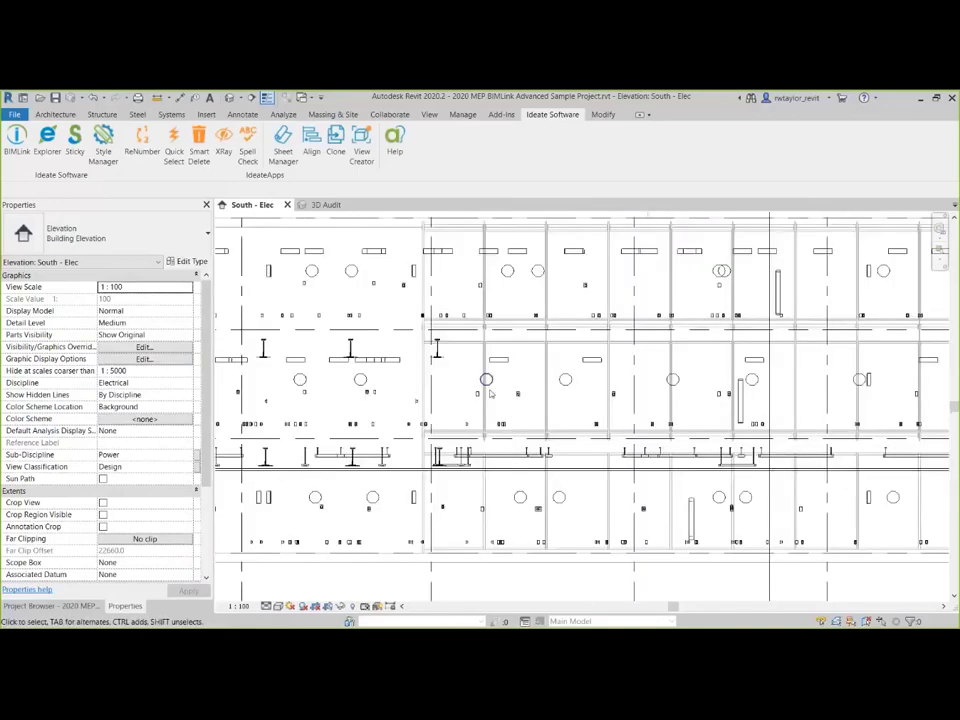
pyautogui.scroll(5, 490, 394)
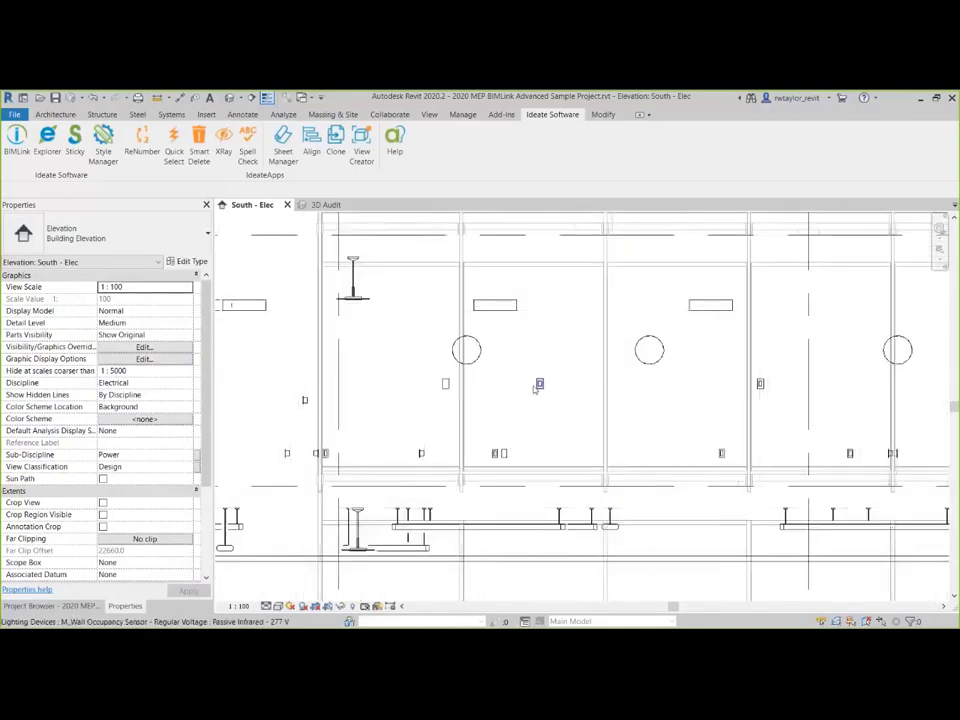
pyautogui.click(537, 388)
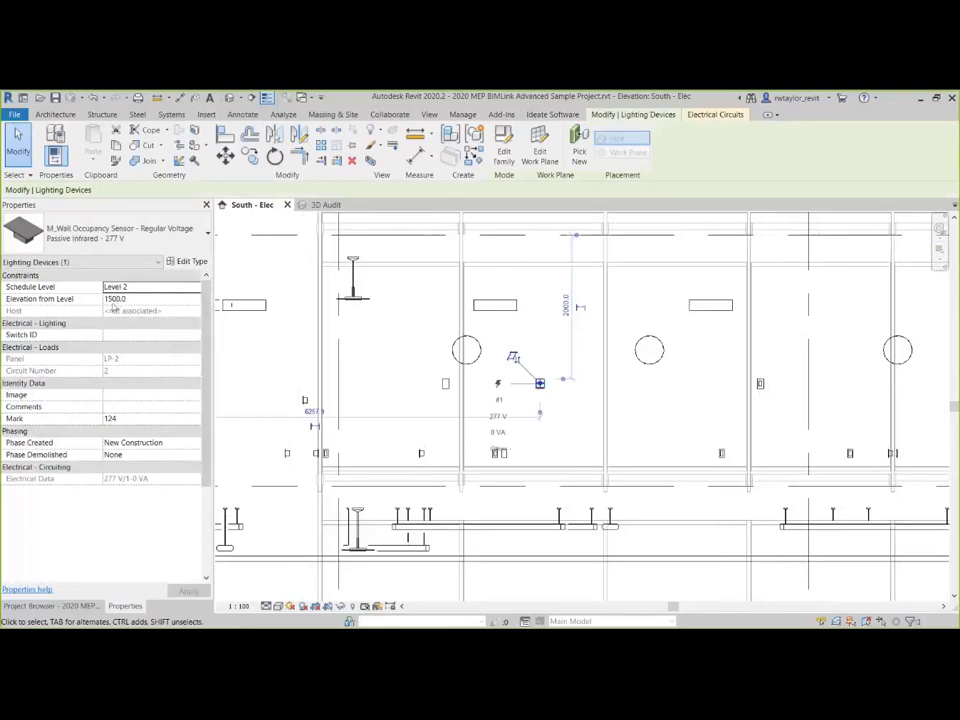
# Step: Switch to the Excel worksheet and copy the Id of the first single pole lighting switch from A19
pyautogui.hotkey('alt', 'Tab')
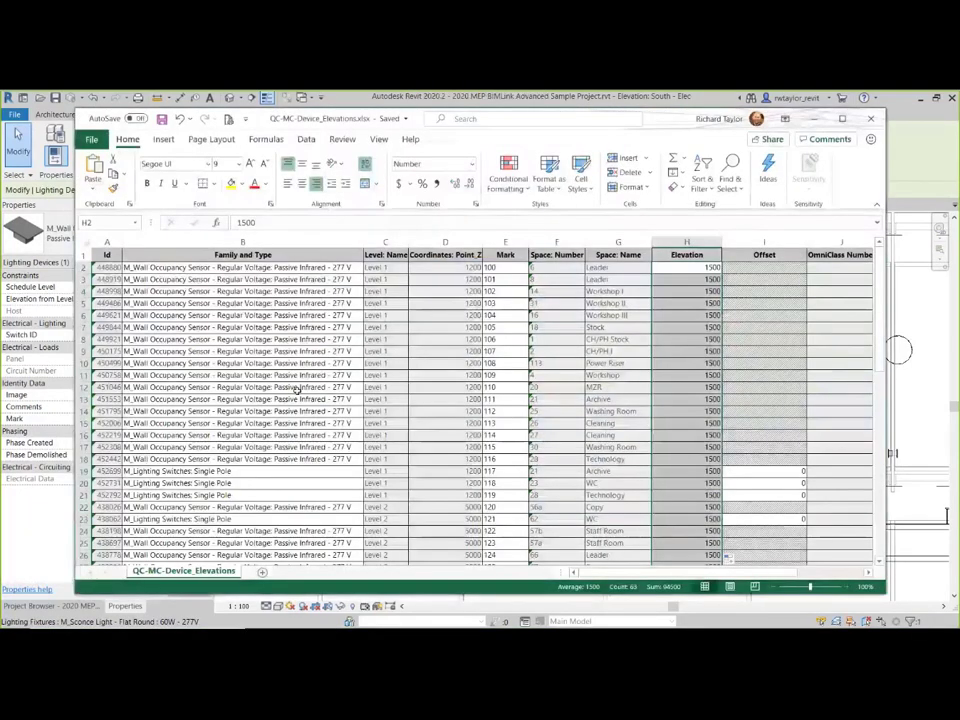
pyautogui.click(127, 471)
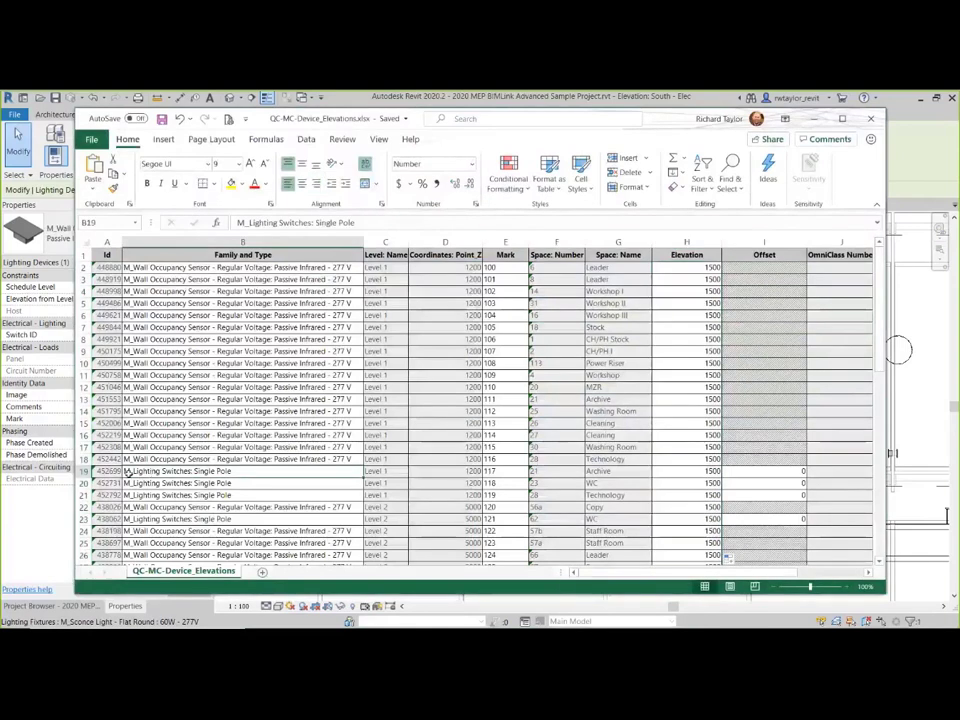
pyautogui.click(110, 472)
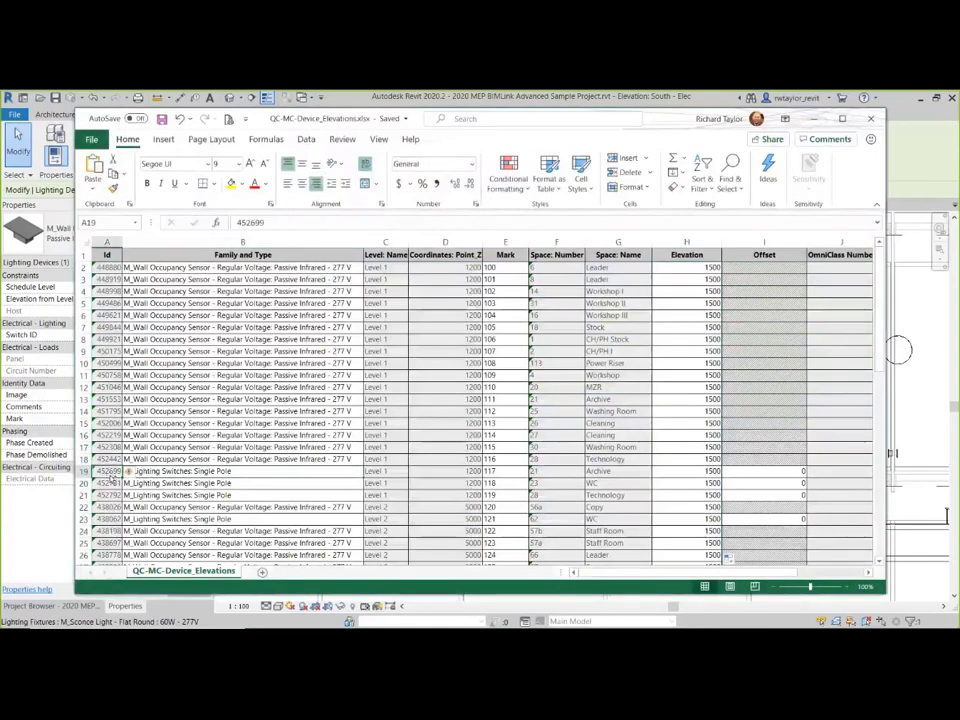
pyautogui.hotkey('ctrl', 'c')
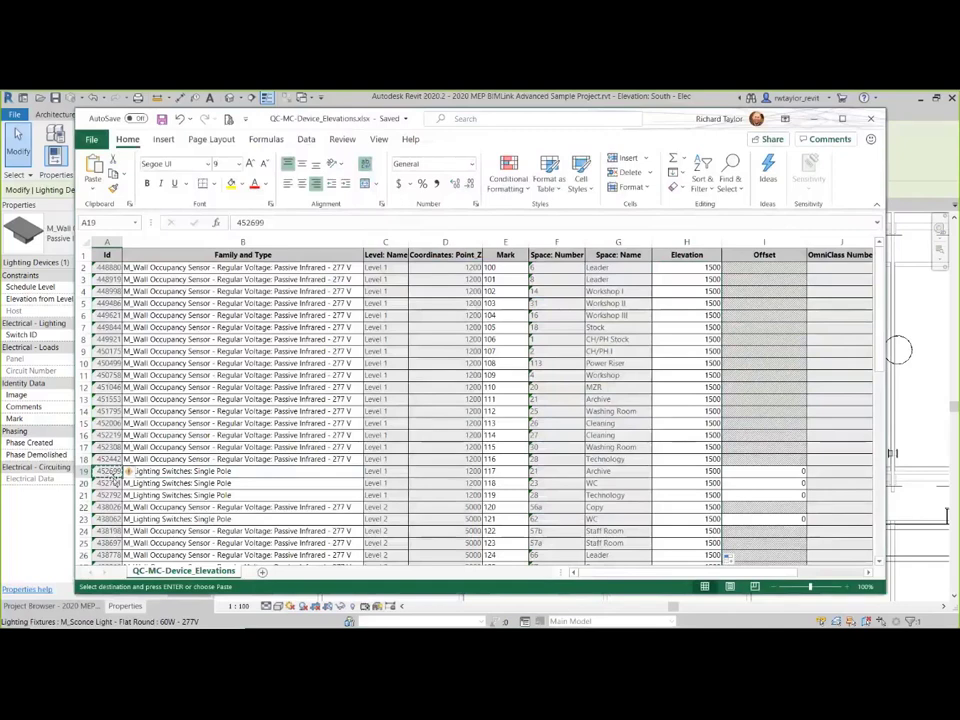
# Step: Switch to Revit and select element 452699 by its ID, showing it in the elevation to check its properties
pyautogui.hotkey('alt', 'Tab')
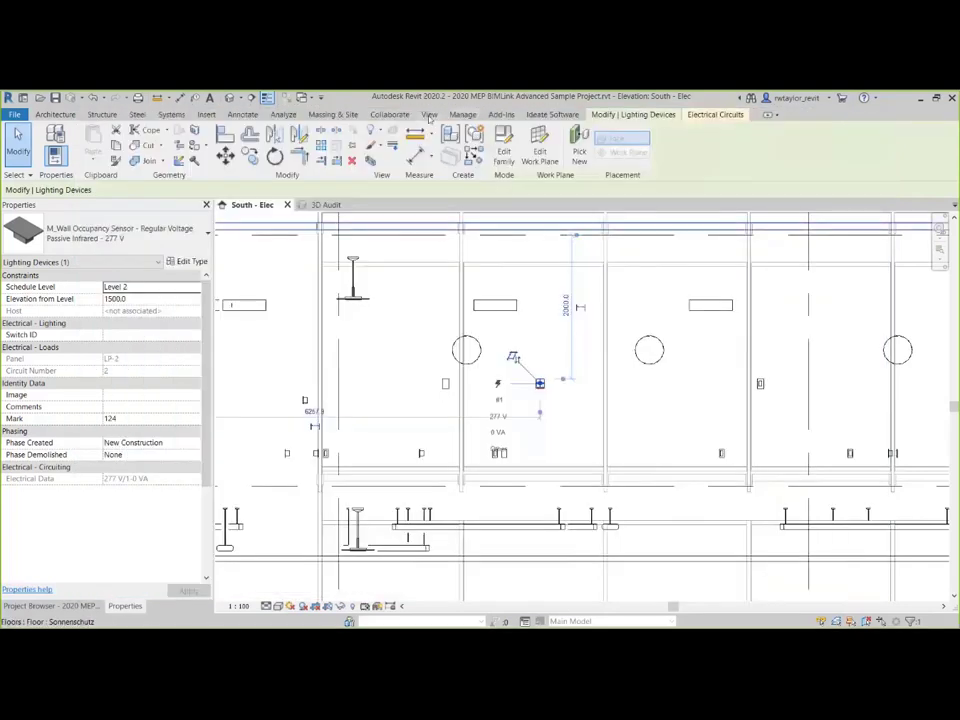
pyautogui.click(462, 114)
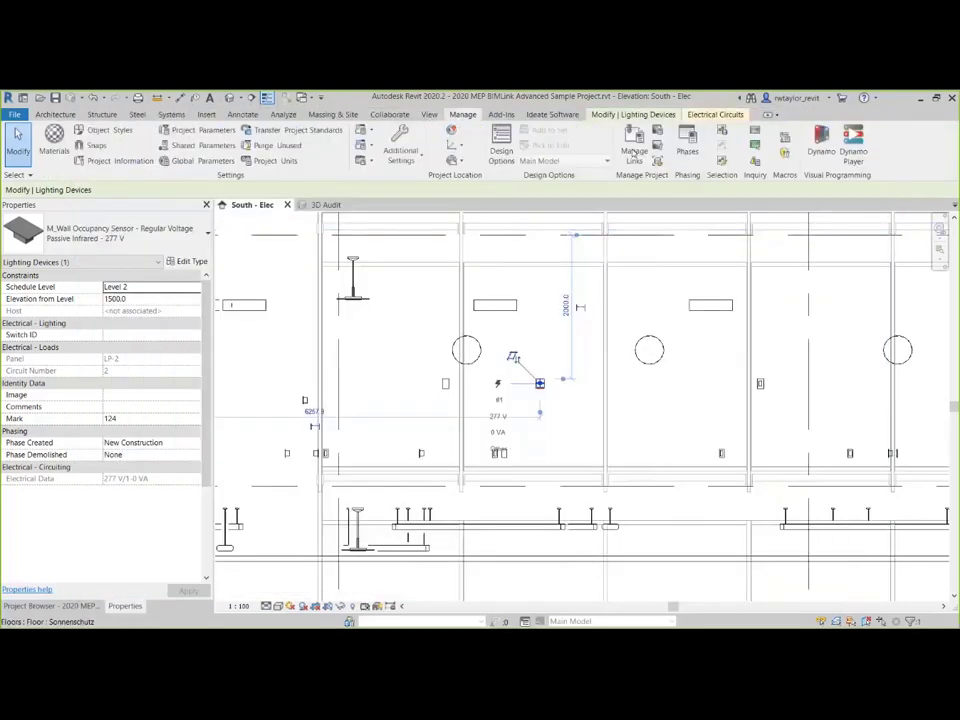
pyautogui.click(755, 146)
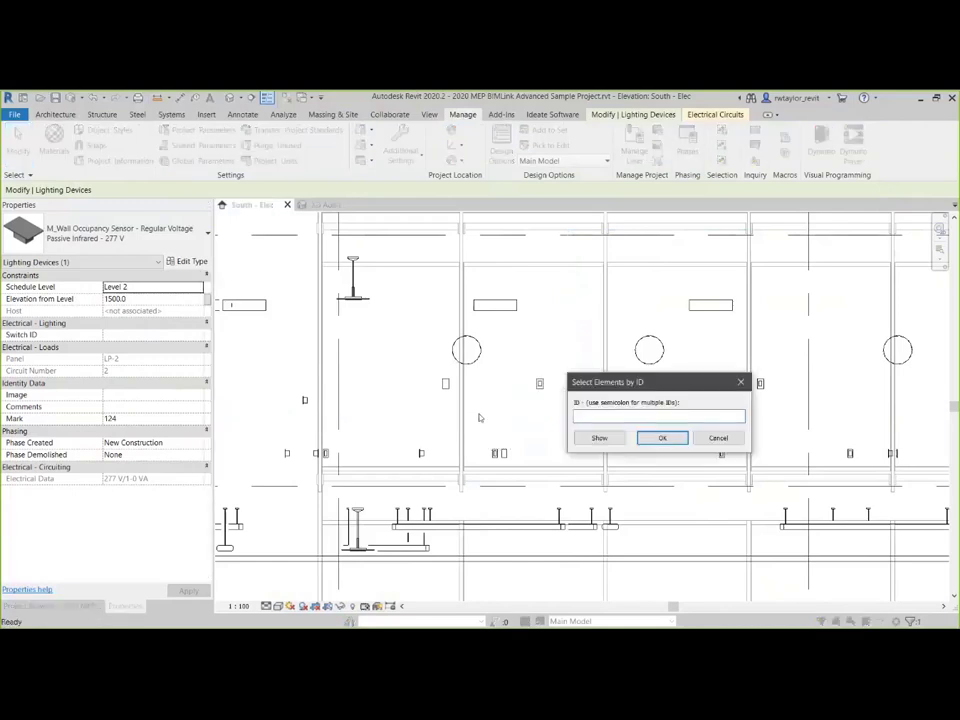
pyautogui.hotkey('ctrl', 'v')
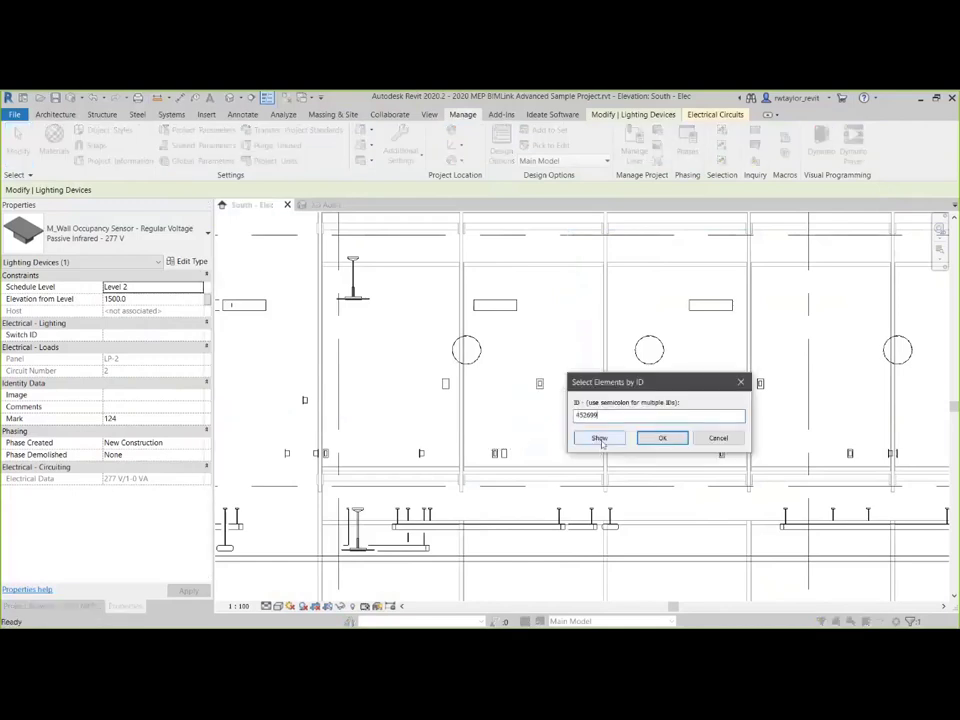
pyautogui.click(599, 438)
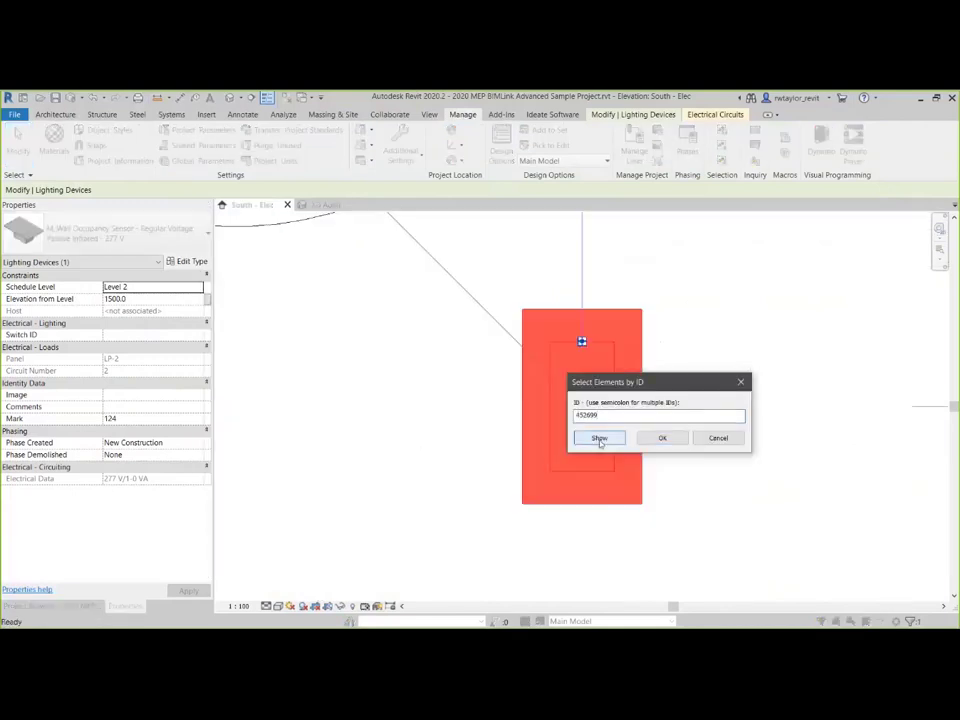
pyautogui.click(662, 438)
pyautogui.click(522, 370)
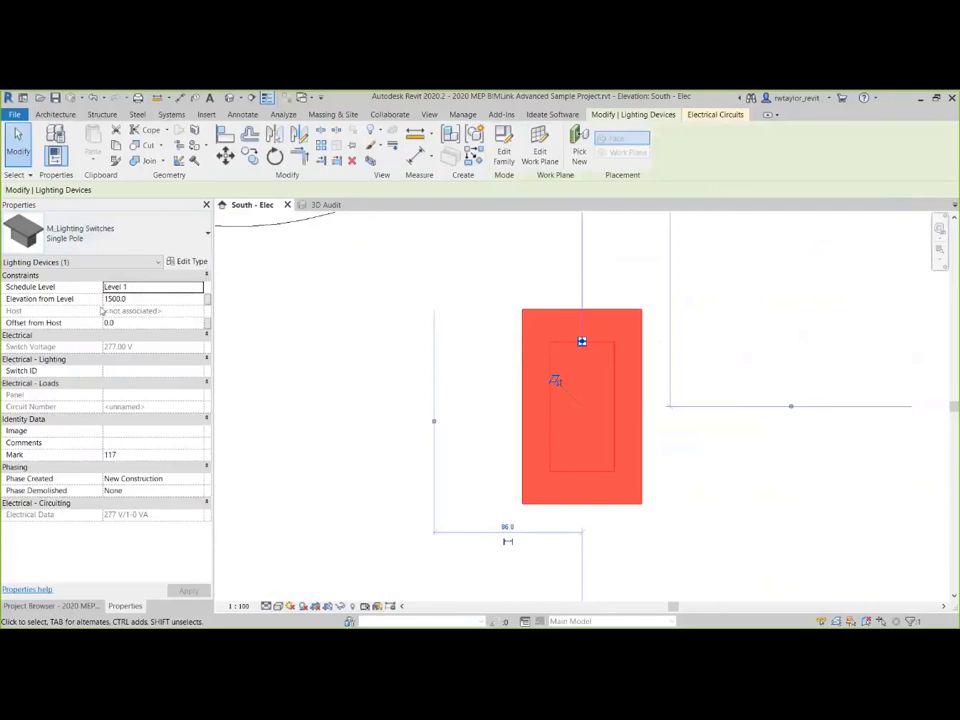
# Step: Clear the lighting switch selection and switch to the 3D Audit view, dismissing the save reminder
pyautogui.click(294, 330)
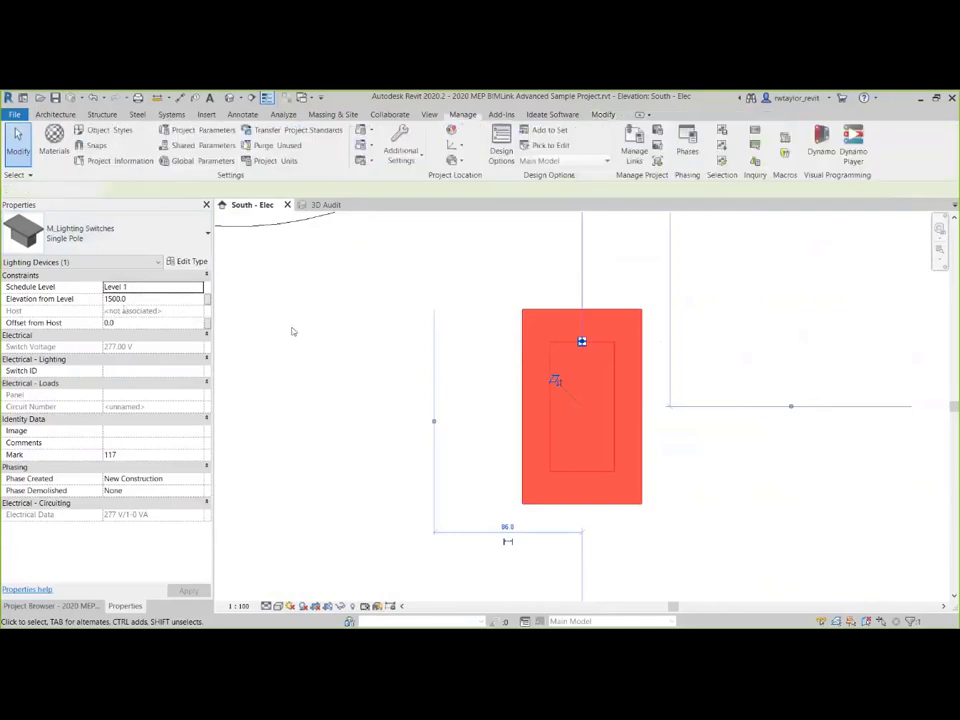
pyautogui.rightClick(315, 350)
pyautogui.click(354, 450)
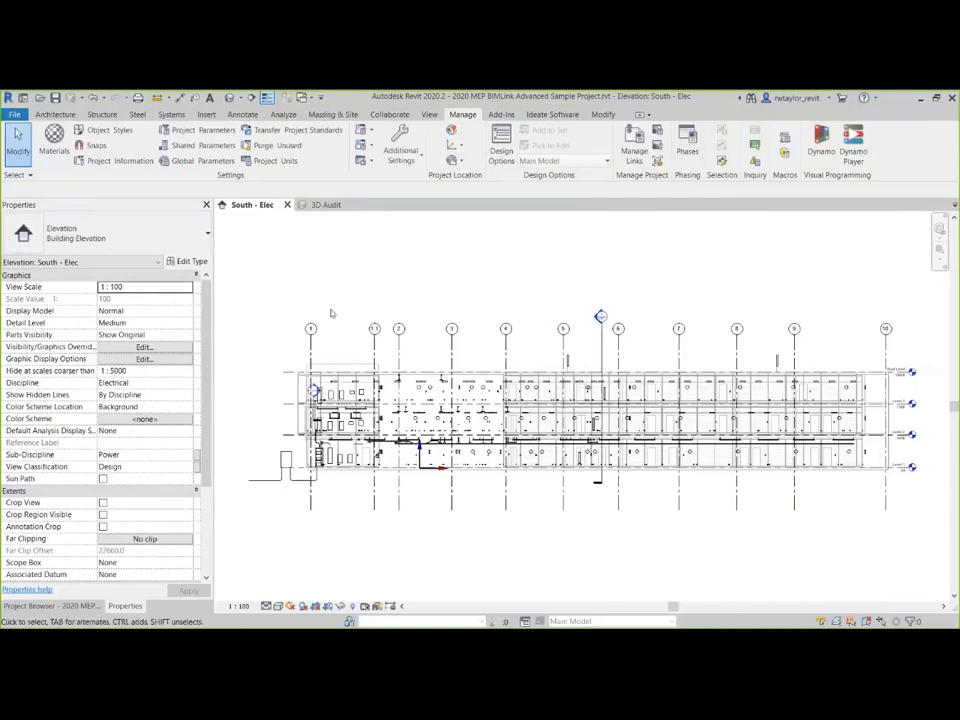
pyautogui.click(325, 204)
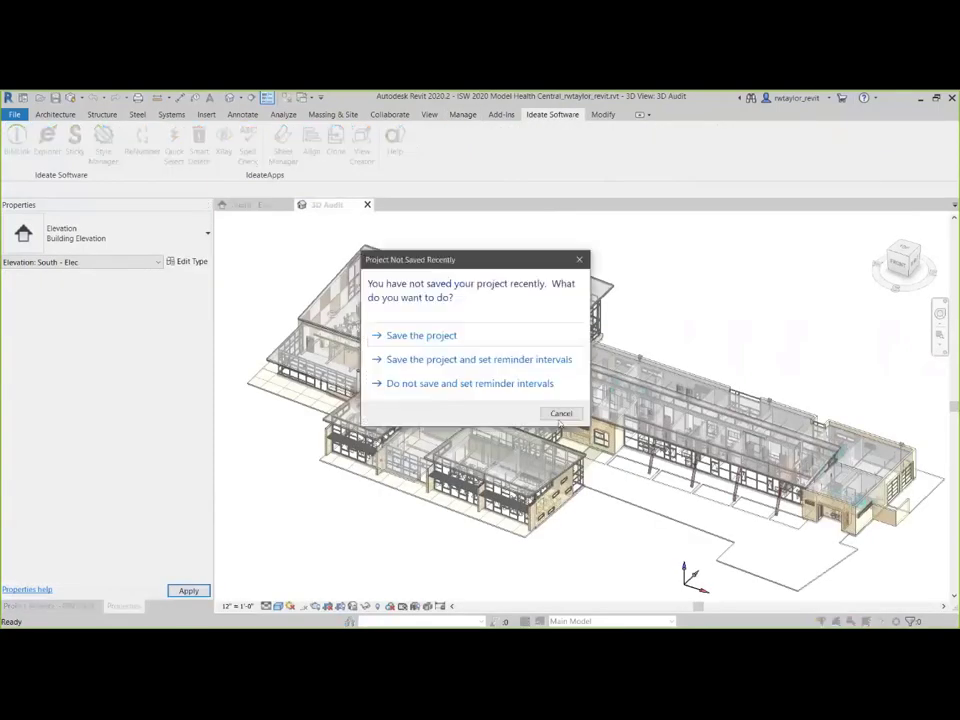
pyautogui.click(561, 410)
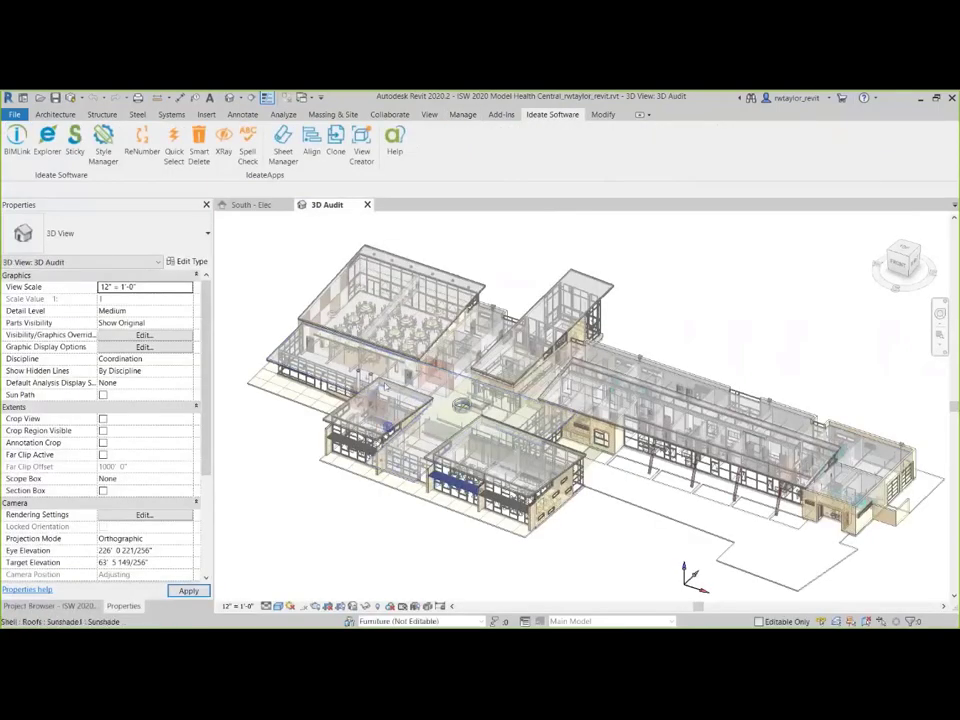
# Step: Start a new BIMLink link, list the Project Standards sample links, and enlarge the dialog to fit the list
pyautogui.click(17, 140)
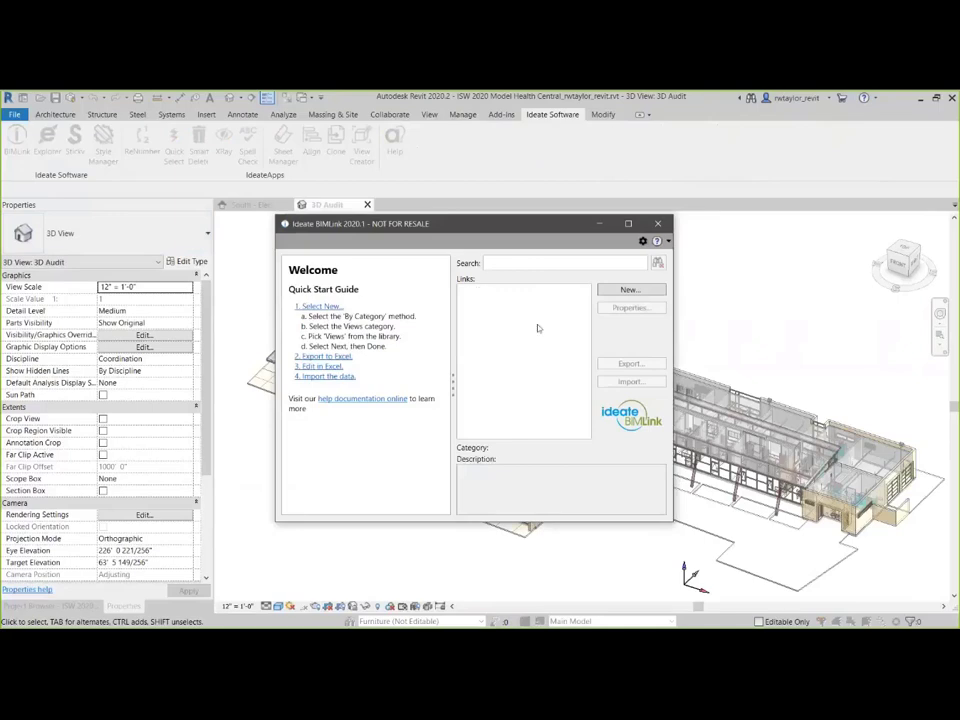
pyautogui.click(631, 290)
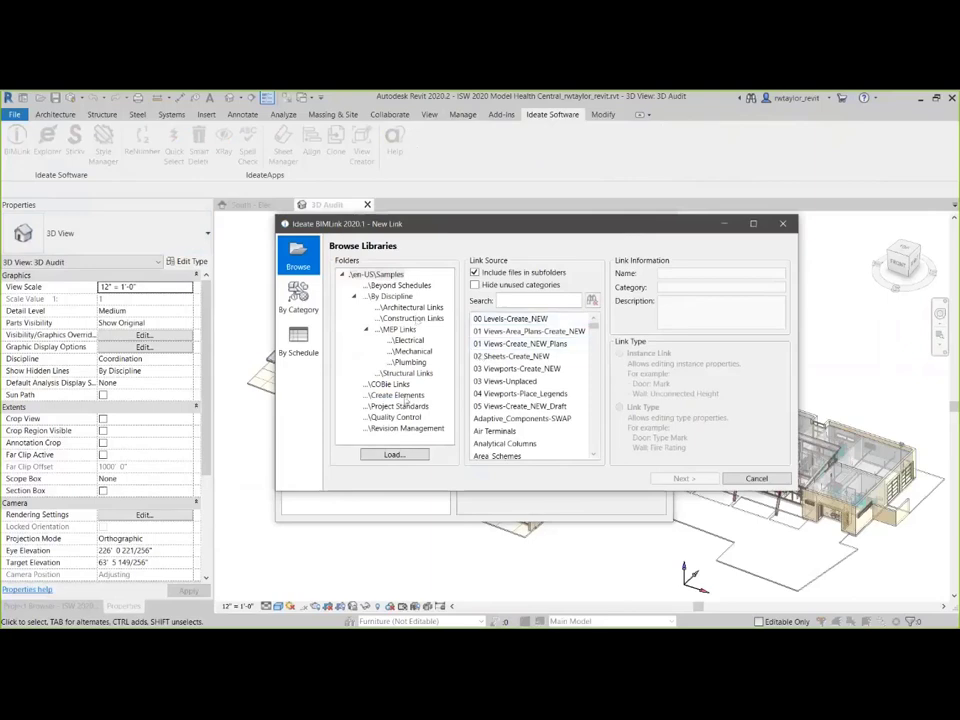
pyautogui.click(398, 407)
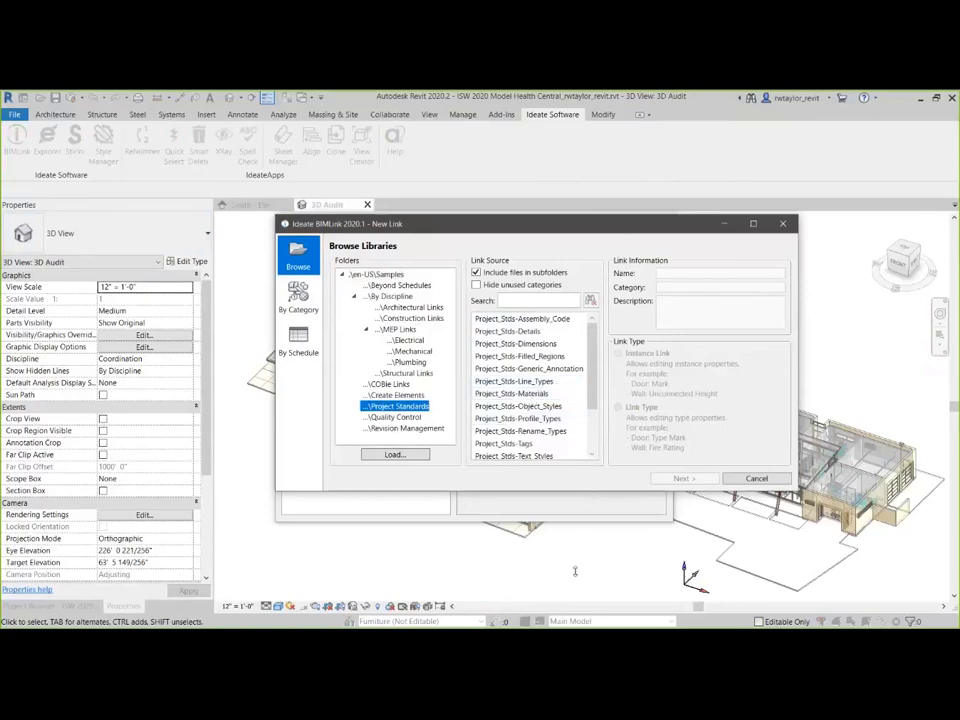
pyautogui.moveTo(589, 494); pyautogui.dragTo(589, 570)
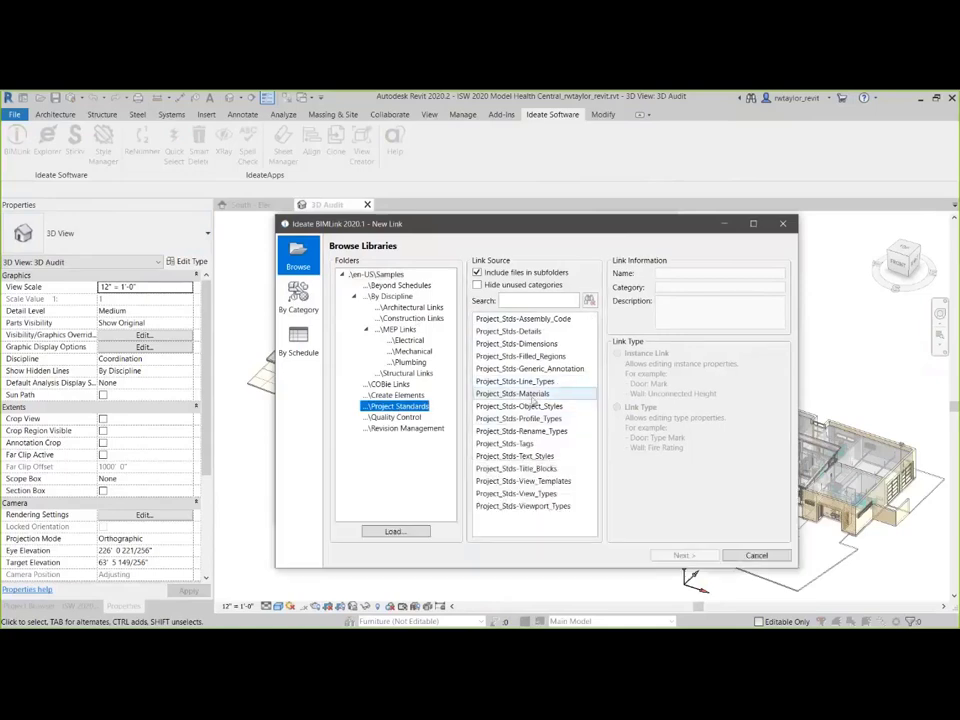
# Step: Examine the descriptions and link types of the Project Standards links from Project_Stds-Dimensions to Project_Stds-Text_Styles
pyautogui.click(530, 345)
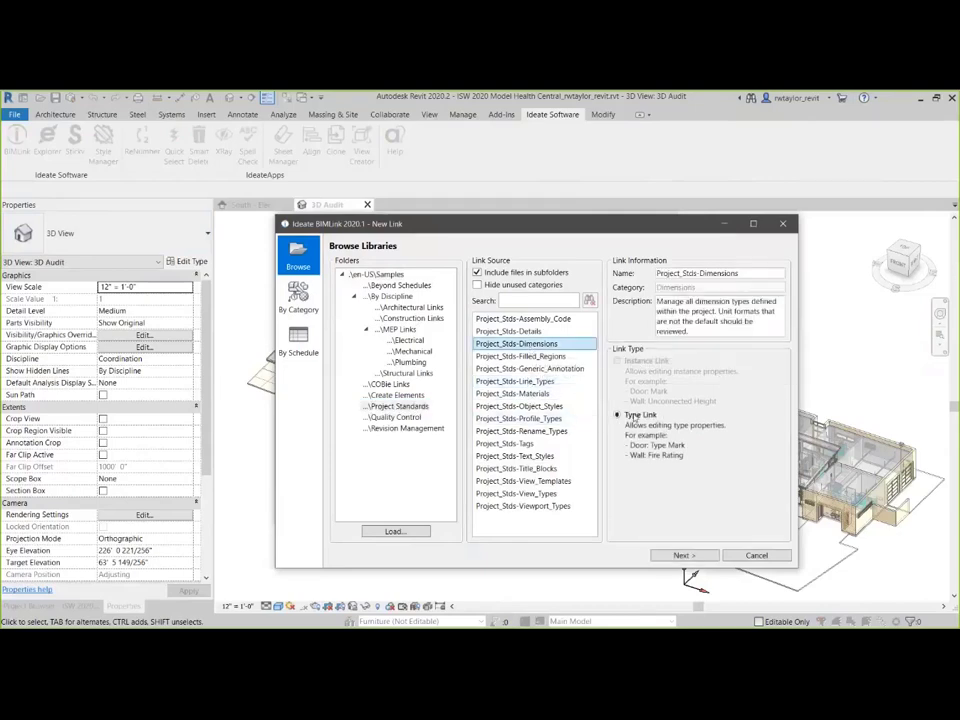
pyautogui.press('Down')
pyautogui.press('Down')
pyautogui.press('Down')
pyautogui.press('Down')
pyautogui.press('Down')
pyautogui.press('Down')
pyautogui.press('Down')
pyautogui.press('Down')
pyautogui.press('Down')
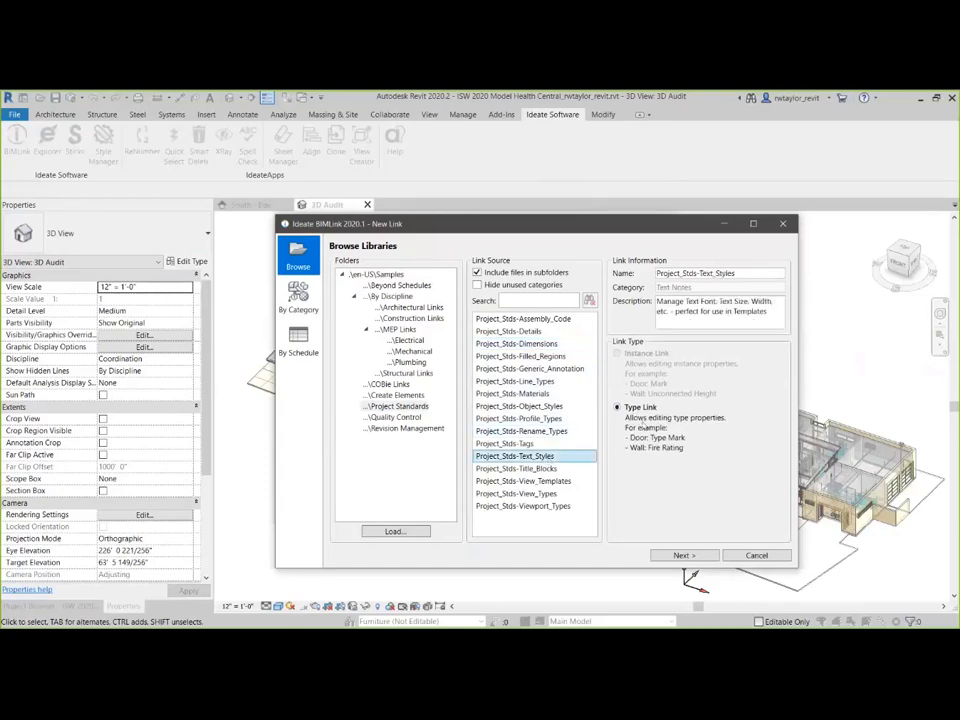
# Step: Choose the Project_Stds-View_Templates link and enlarge its properties dialog to review the preview of view template settings
pyautogui.click(539, 486)
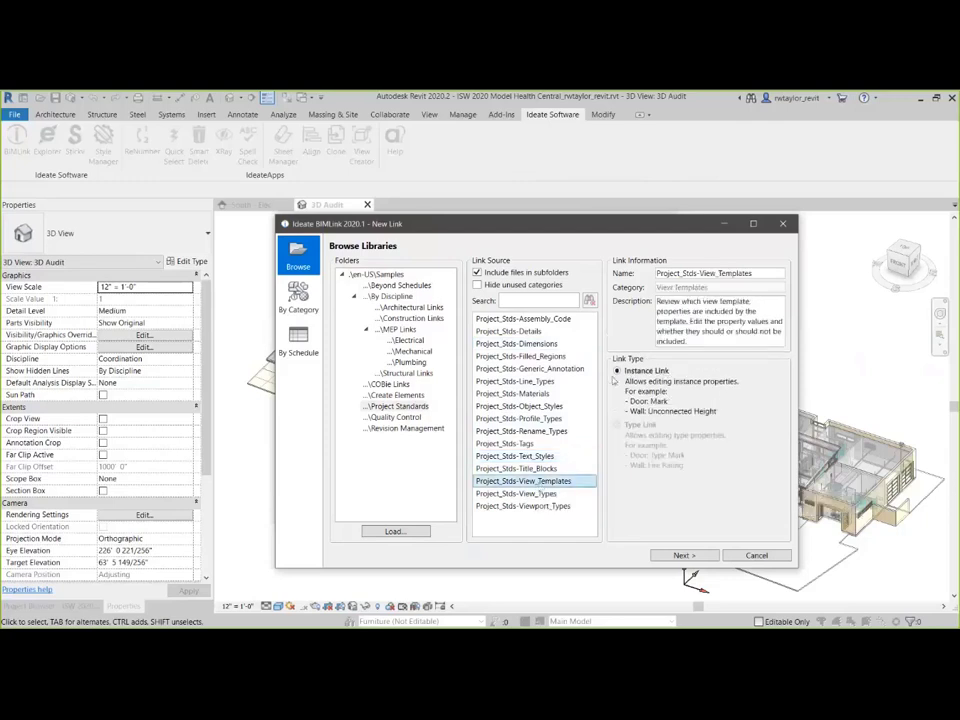
pyautogui.click(679, 557)
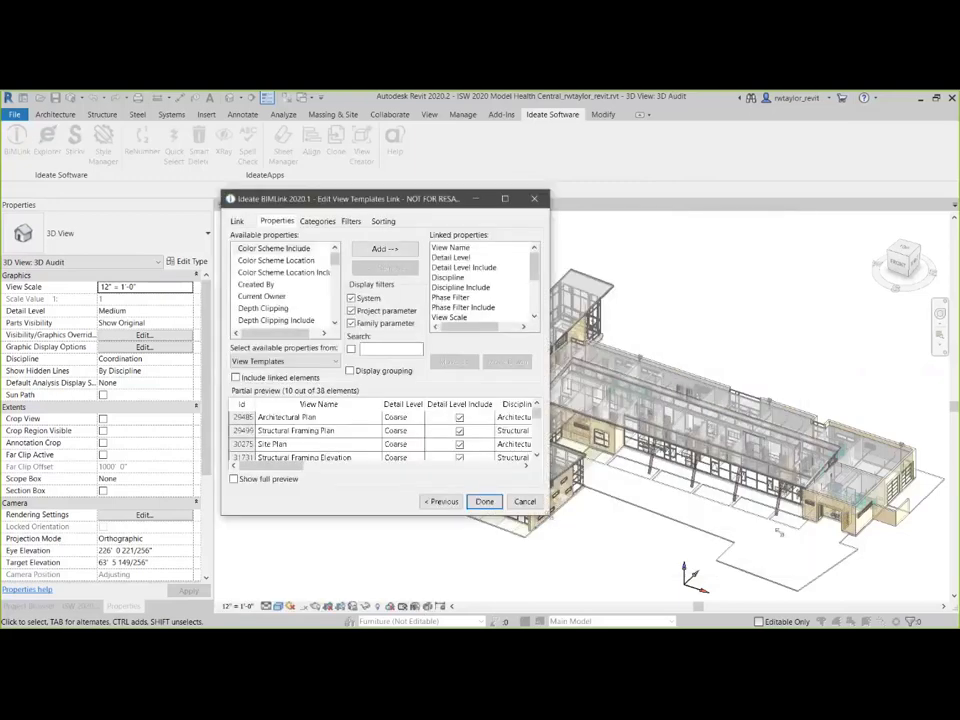
pyautogui.moveTo(886, 565); pyautogui.dragTo(886, 564)
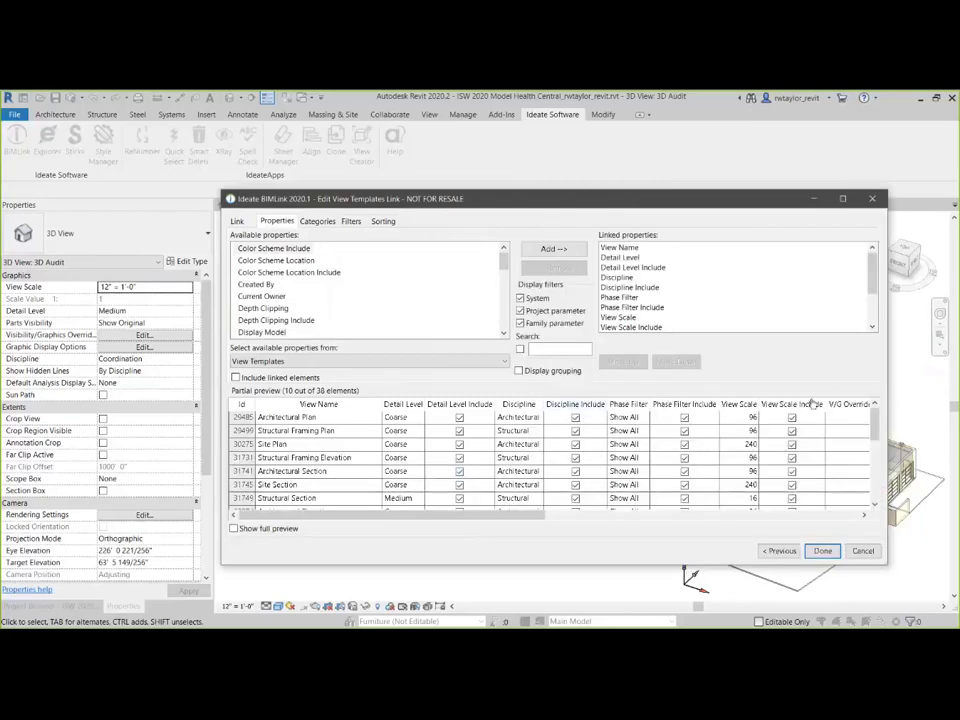
pyautogui.moveTo(452, 521)
pyautogui.mouseDown()
pyautogui.moveTo(611, 536)
pyautogui.moveTo(780, 528)
pyautogui.moveTo(424, 553)
pyautogui.mouseUp()
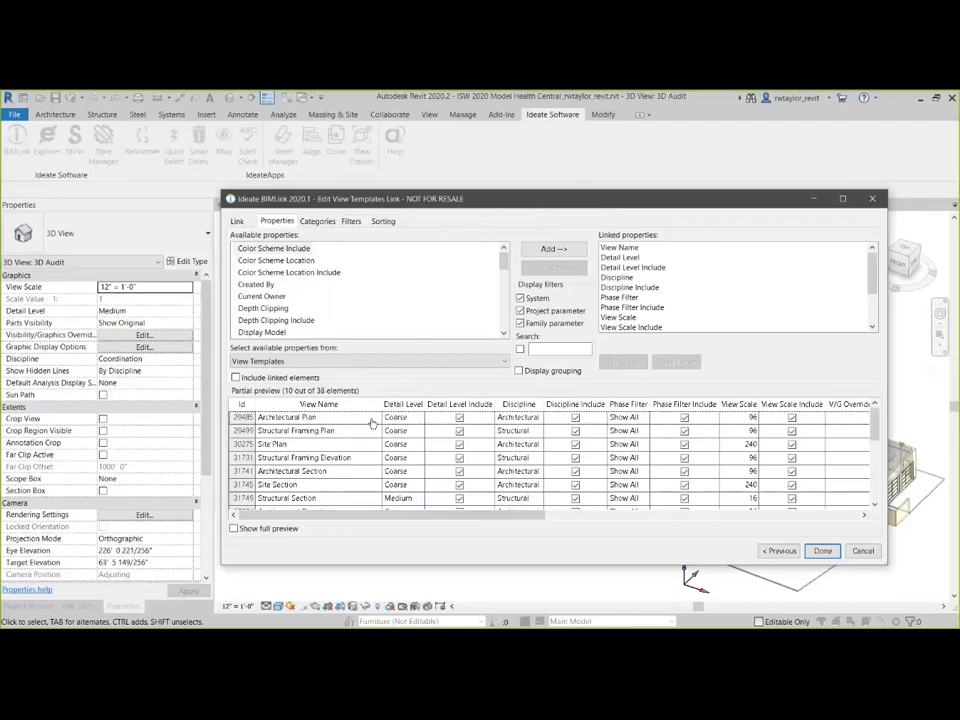
# Step: Set the Architectural Plan template's Detail Level to Fine, toggle its View Scale Include option, and finish the link
pyautogui.click(419, 420)
pyautogui.click(419, 418)
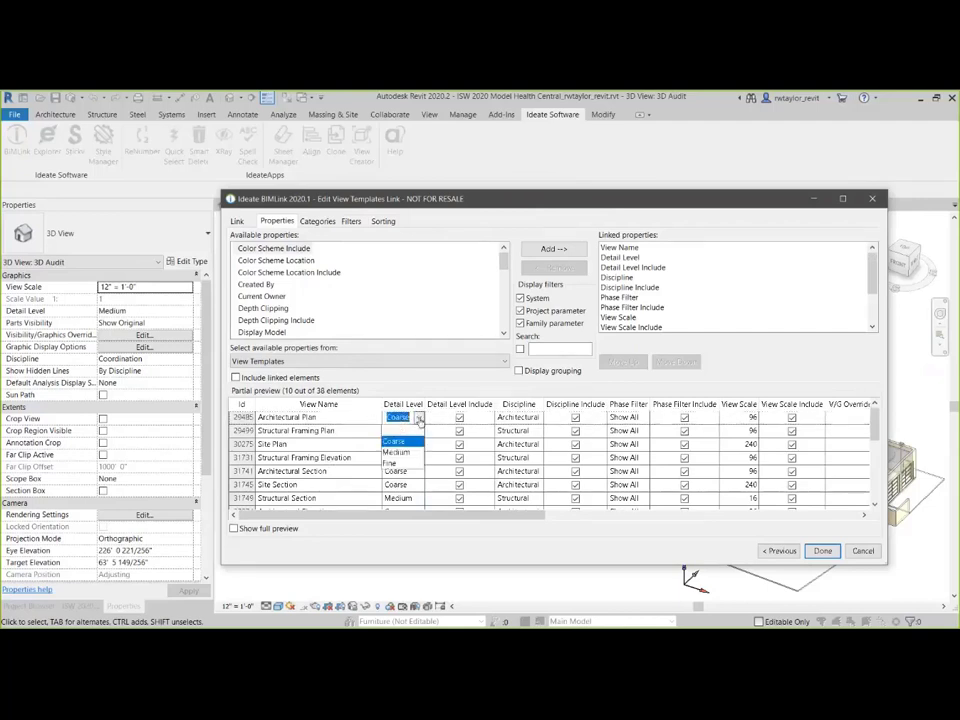
pyautogui.click(396, 463)
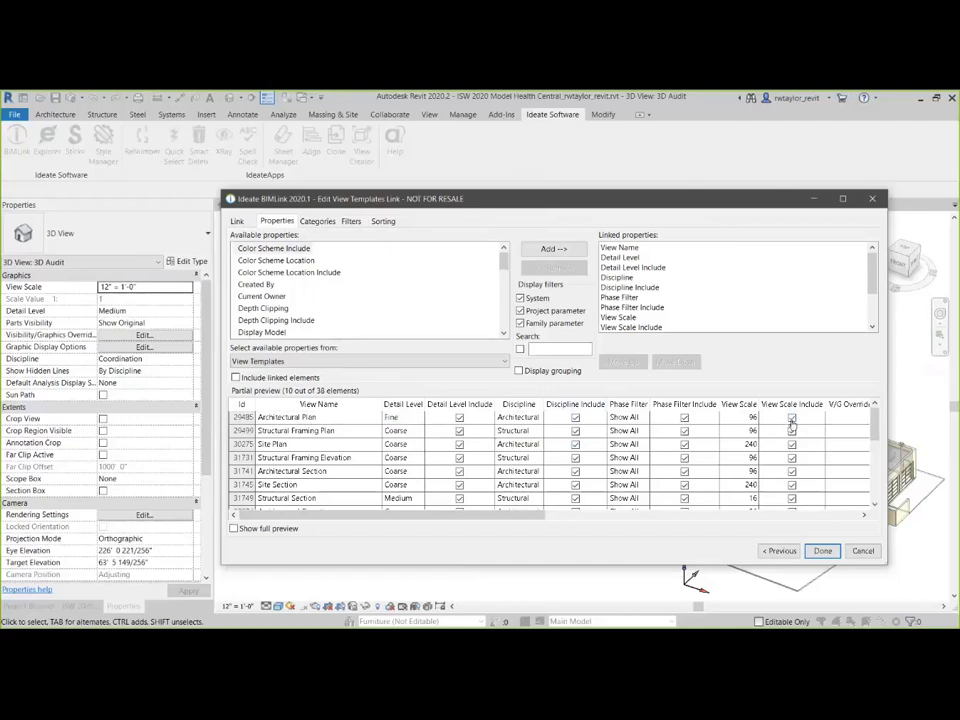
pyautogui.click(792, 418)
pyautogui.click(821, 551)
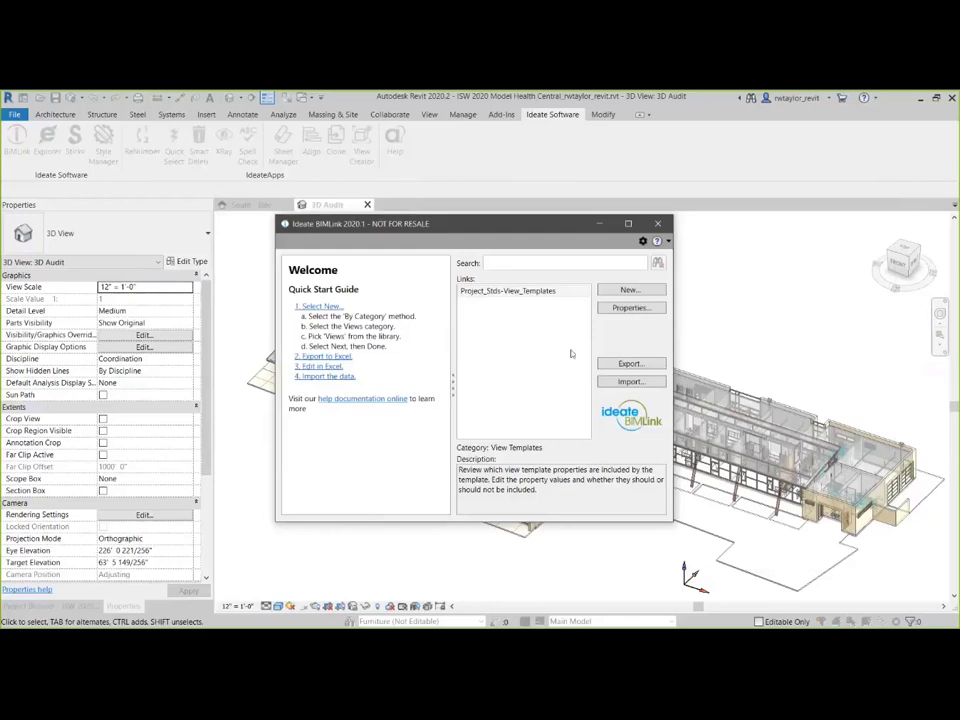
# Step: Start a new BIMLink link, list the Quality Control sample links, and enlarge the dialog to browse them
pyautogui.click(626, 291)
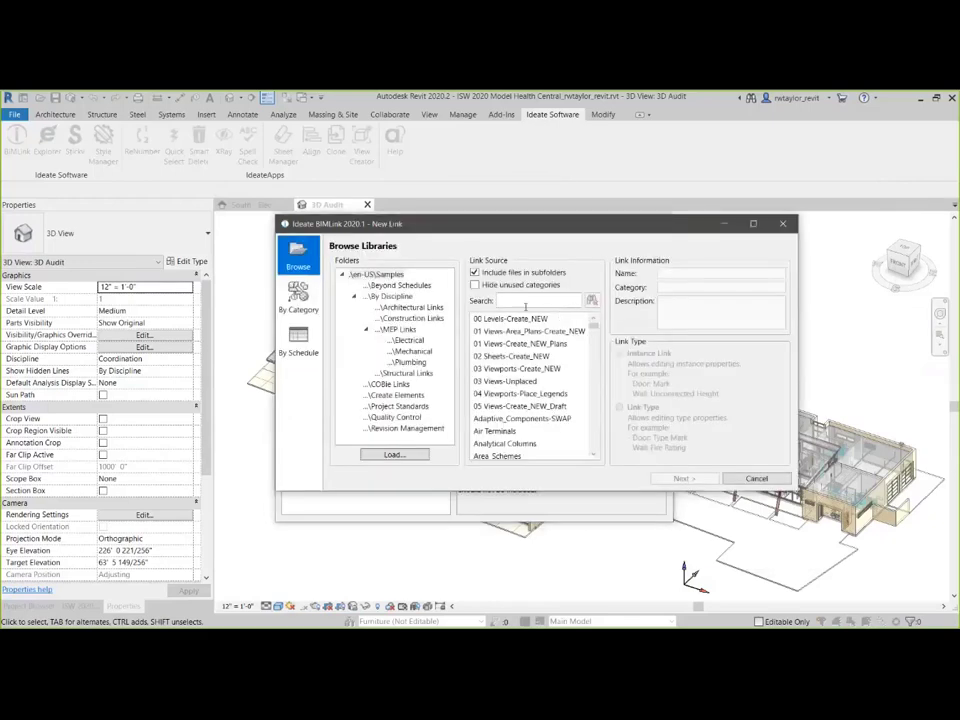
pyautogui.click(394, 417)
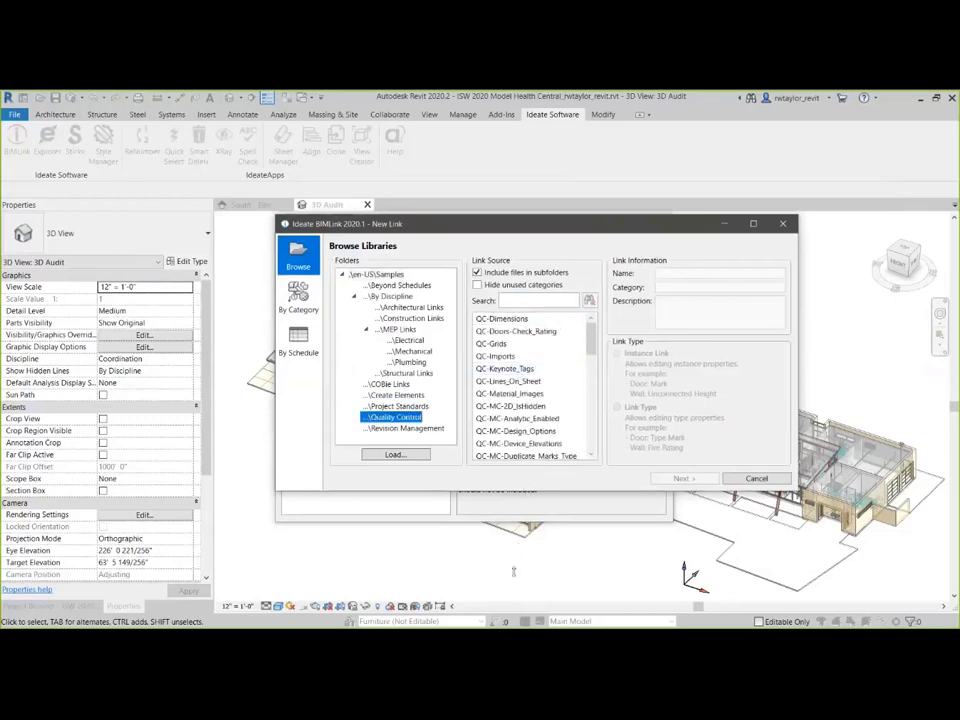
pyautogui.moveTo(525, 491); pyautogui.dragTo(525, 569)
pyautogui.moveTo(593, 395); pyautogui.dragTo(577, 513)
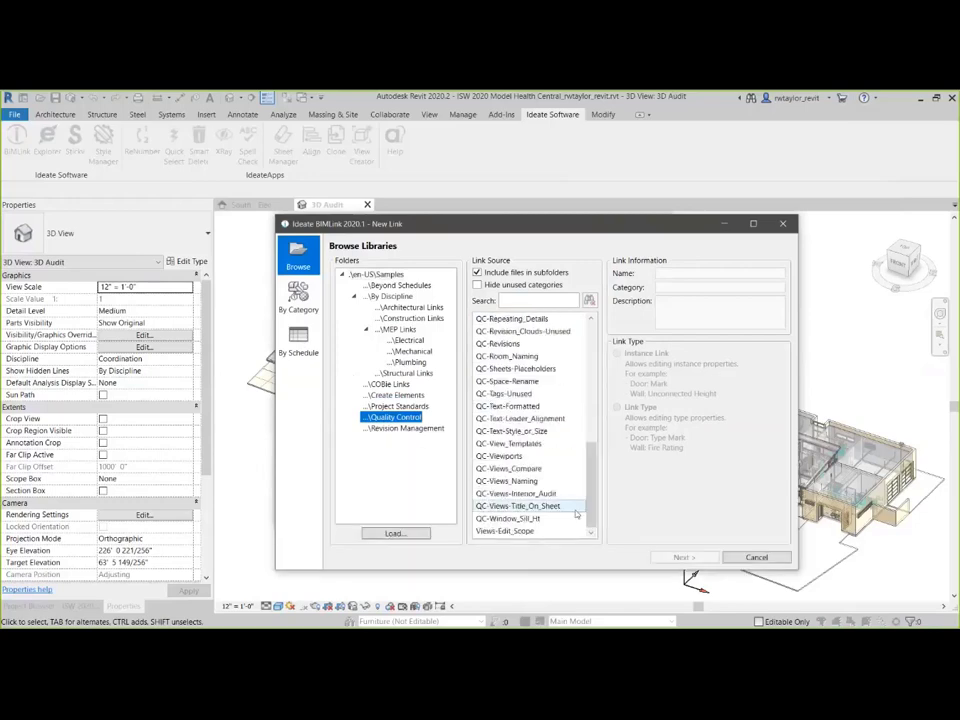
# Step: Choose the QC-Views_Compare sample link and enlarge its properties dialog to review the view preview
pyautogui.click(518, 469)
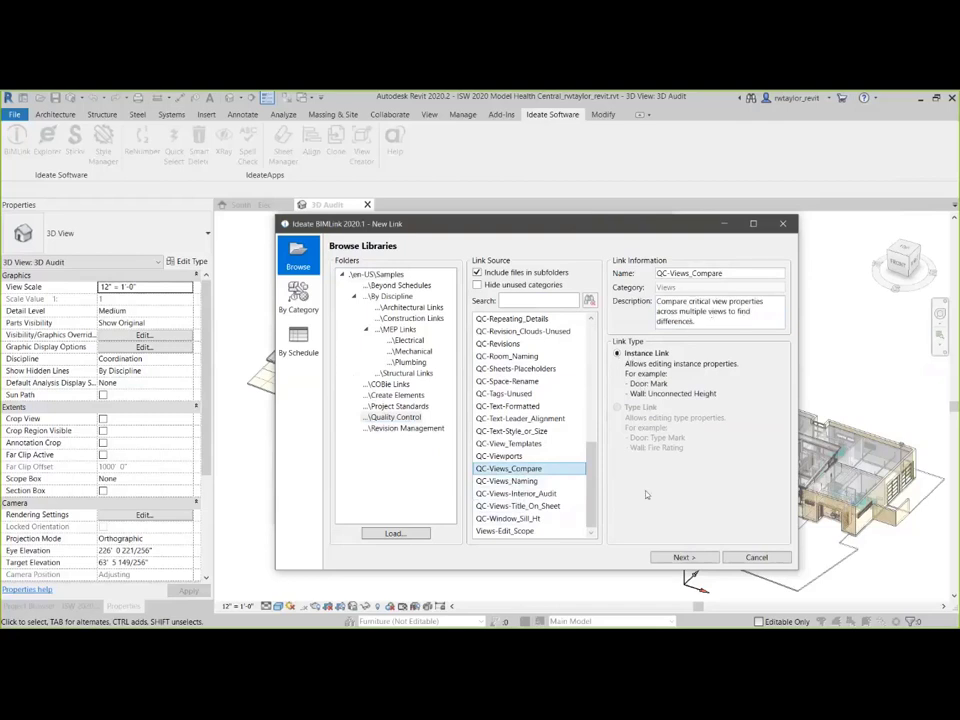
pyautogui.click(683, 557)
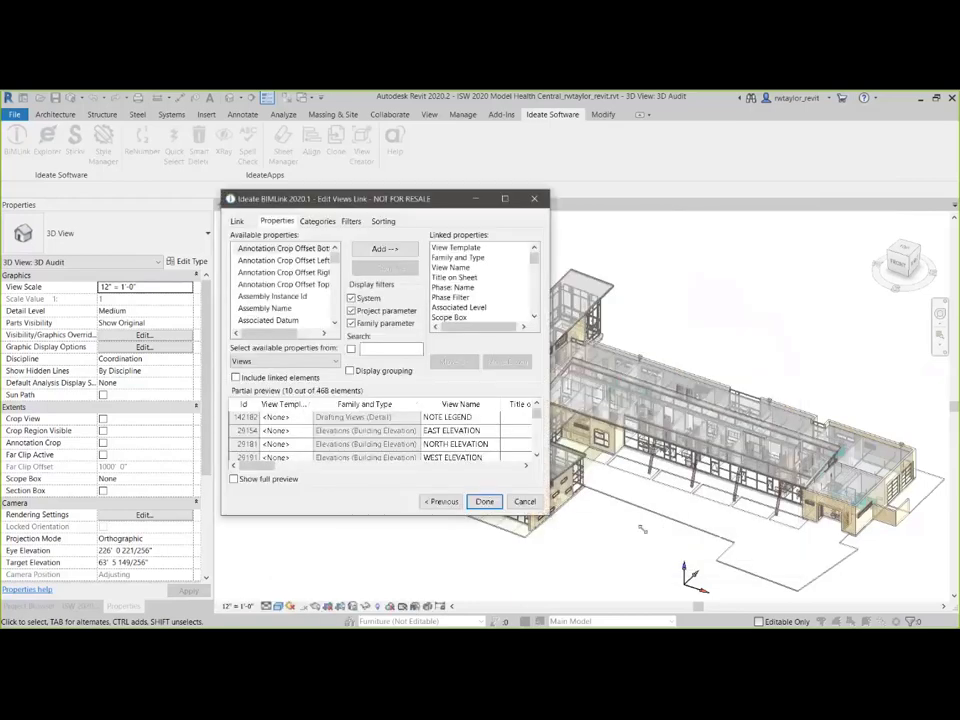
pyautogui.moveTo(817, 551); pyautogui.dragTo(817, 556)
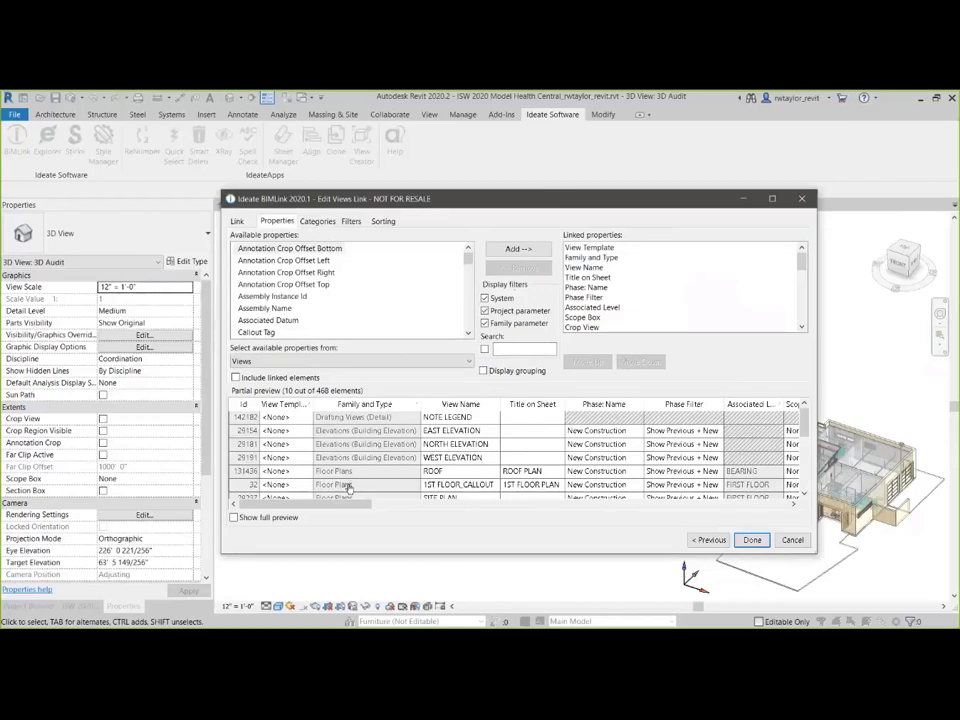
# Step: Filter the views link to elements whose Family and Type contains "plans", and finish the link
pyautogui.click(351, 222)
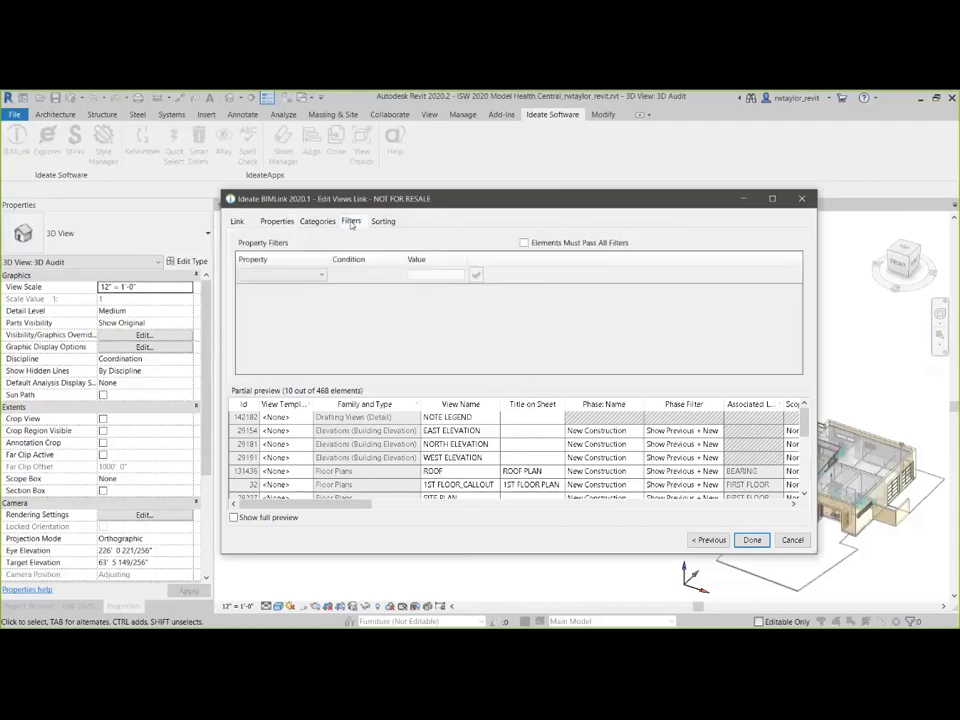
pyautogui.click(322, 277)
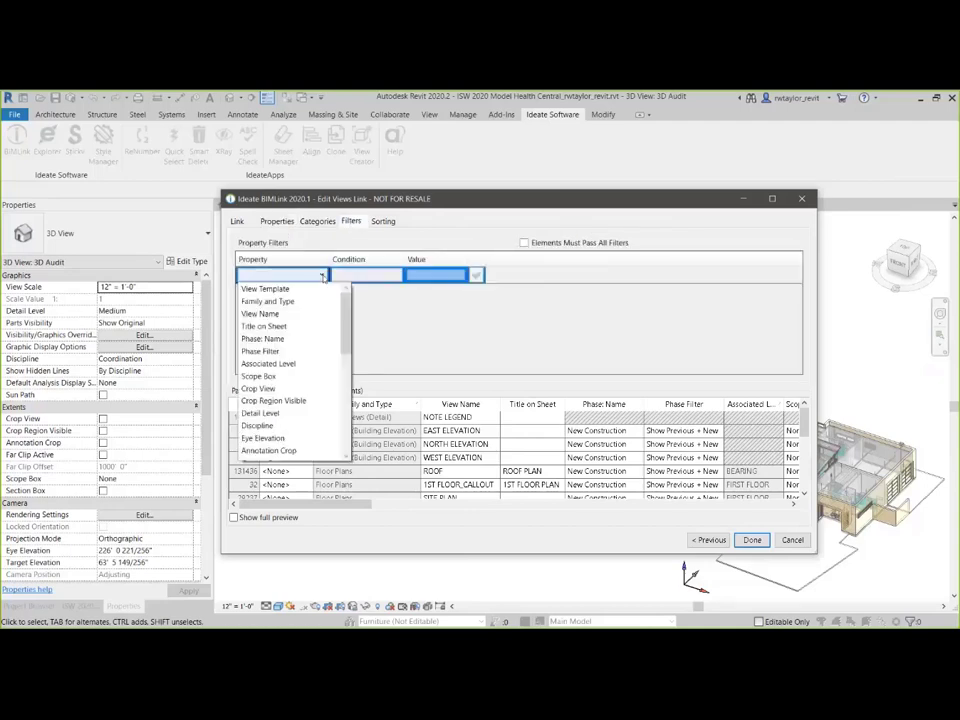
pyautogui.click(297, 304)
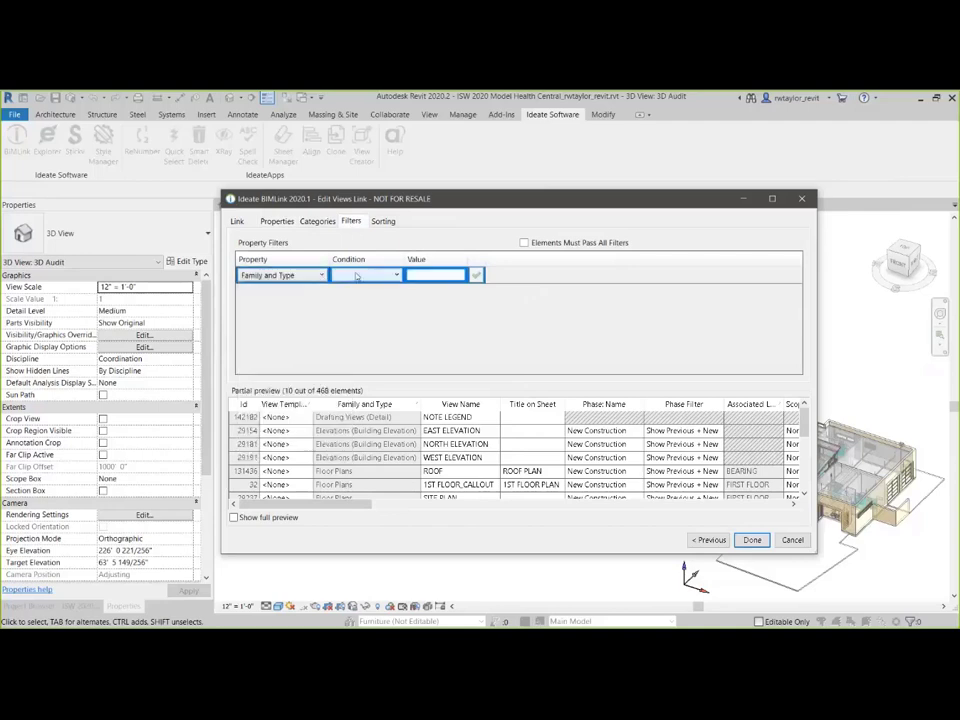
pyautogui.click(365, 276)
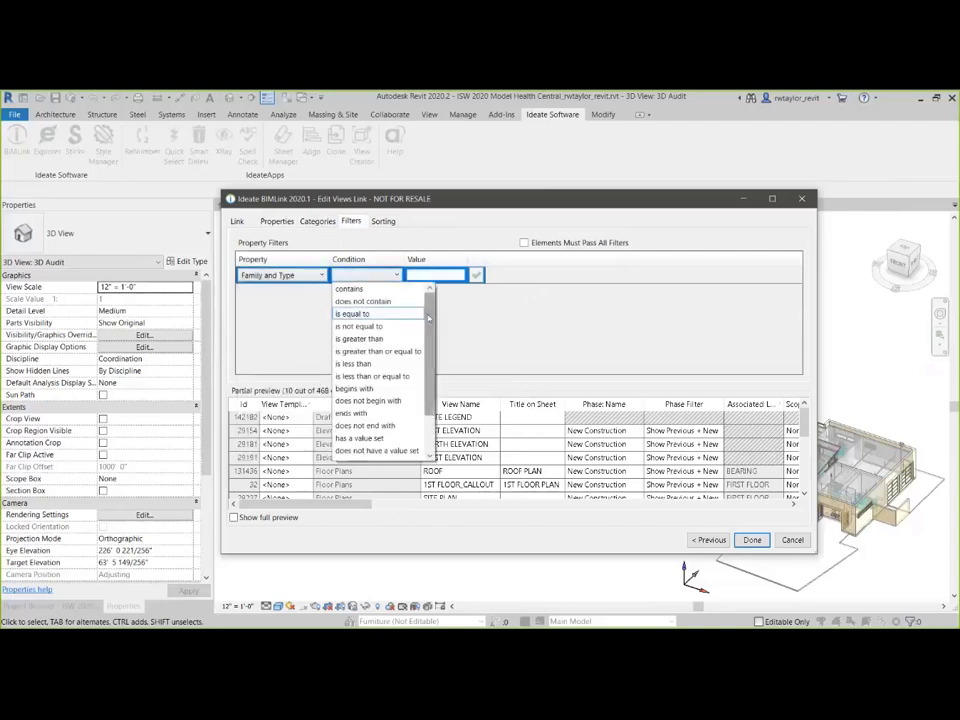
pyautogui.moveTo(430, 328); pyautogui.dragTo(432, 361)
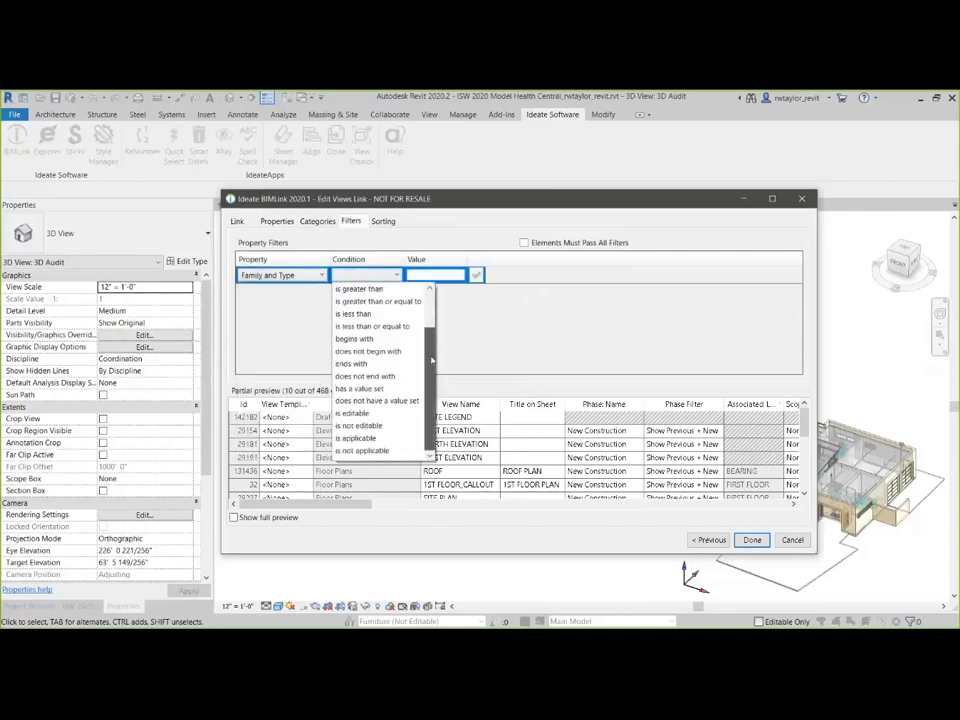
pyautogui.scroll(2, 390, 330)
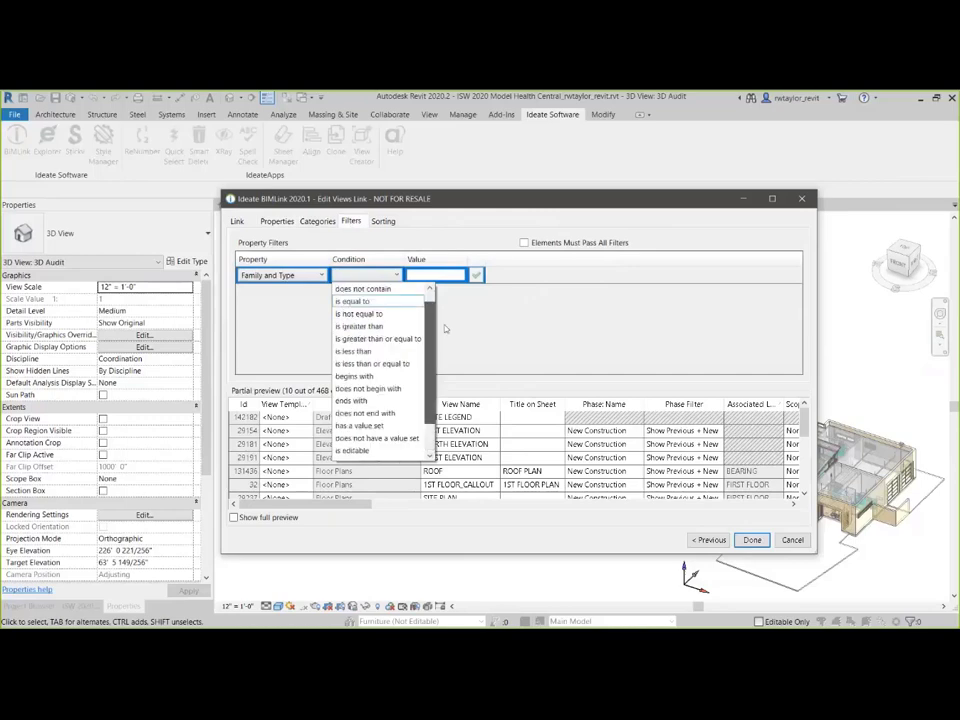
pyautogui.click(348, 289)
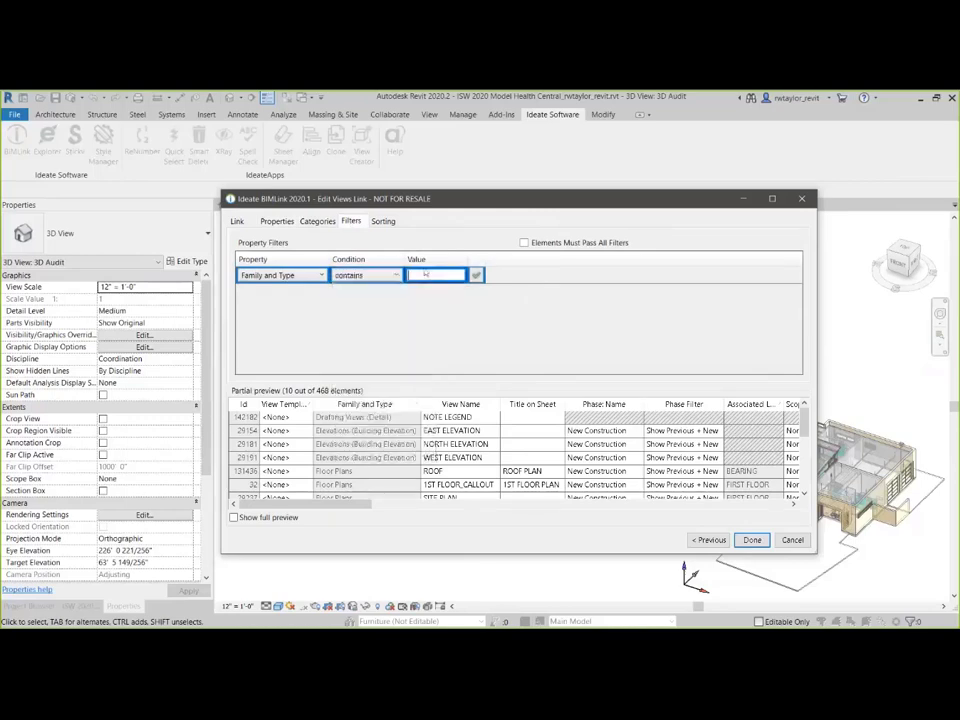
pyautogui.write('plans')
pyautogui.press('Return')
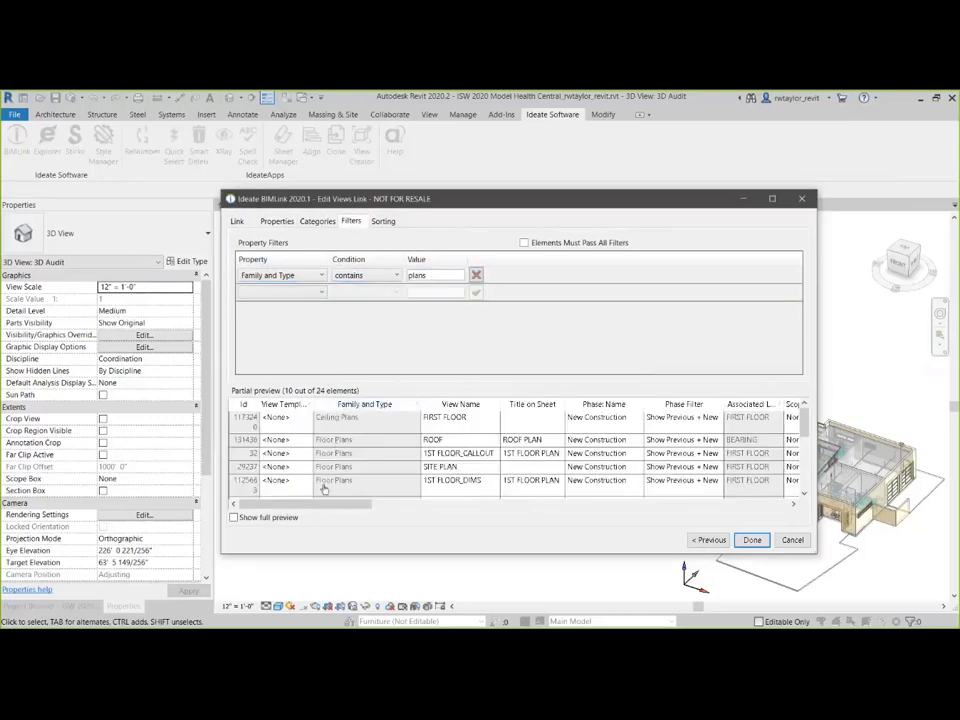
pyautogui.click(279, 222)
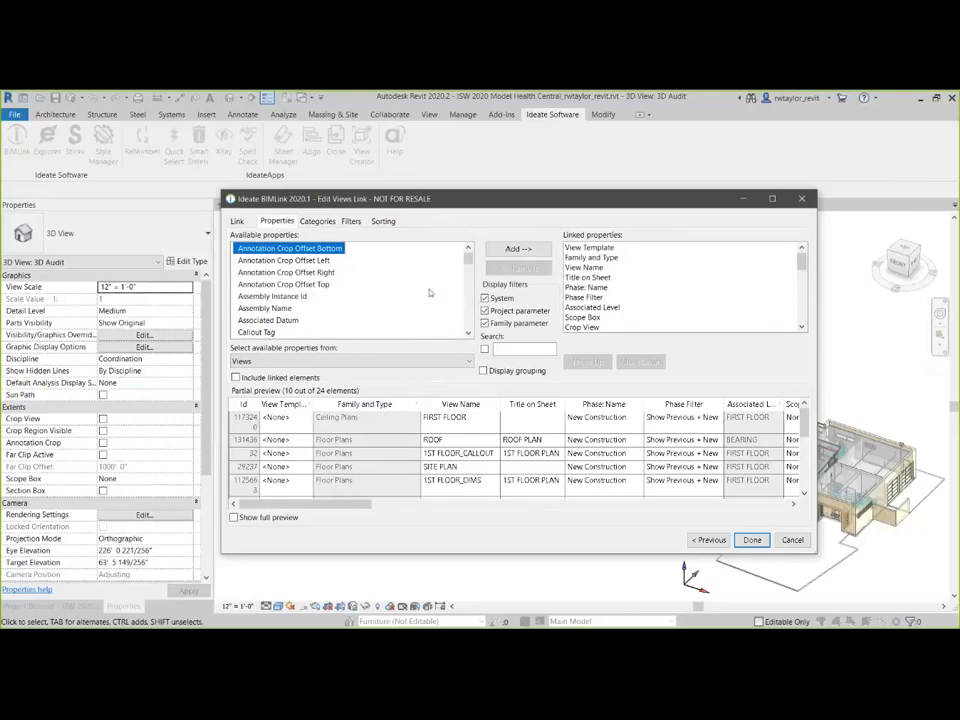
pyautogui.click(752, 540)
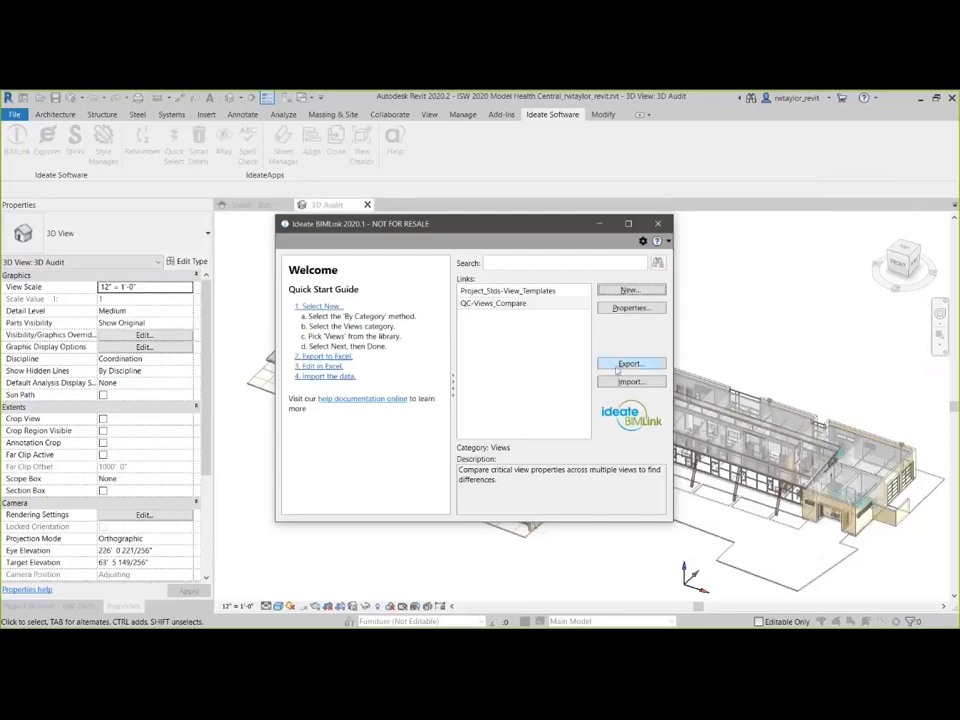
# Step: Export the QC-Views_Compare link to QC-Views_Compare.xlsx, overwrite the existing worksheet, and open the workbook in Excel
pyautogui.click(618, 366)
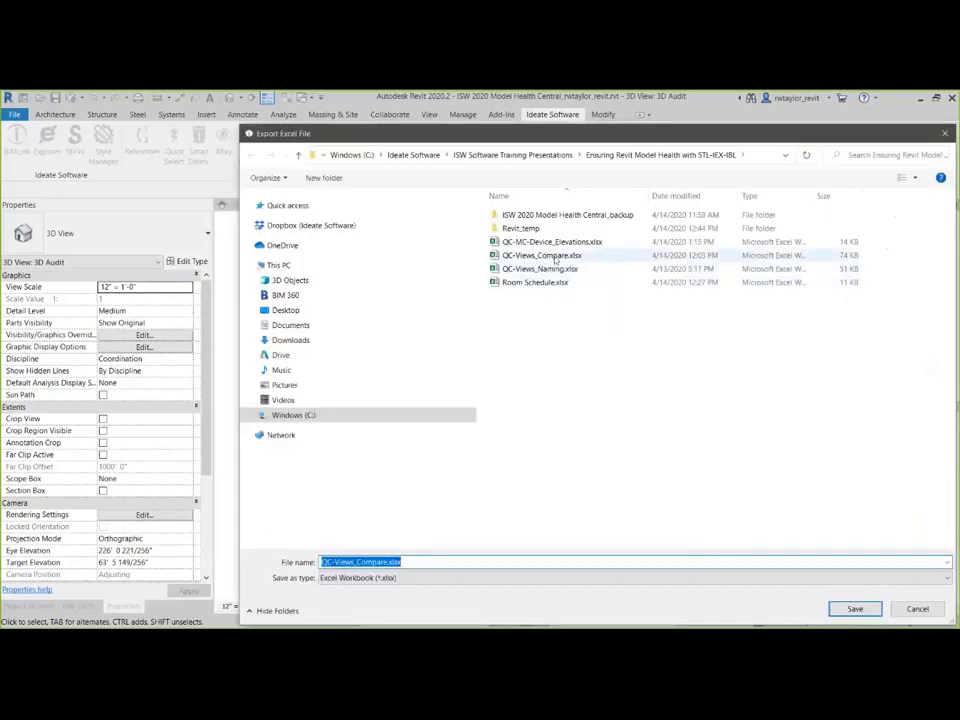
pyautogui.click(840, 608)
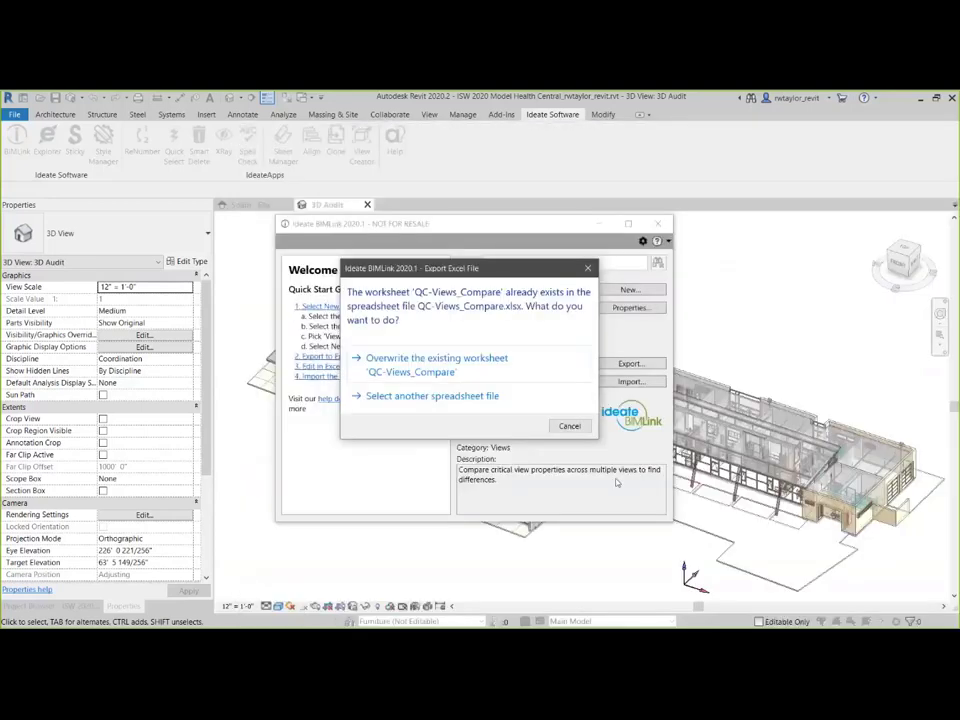
pyautogui.click(436, 360)
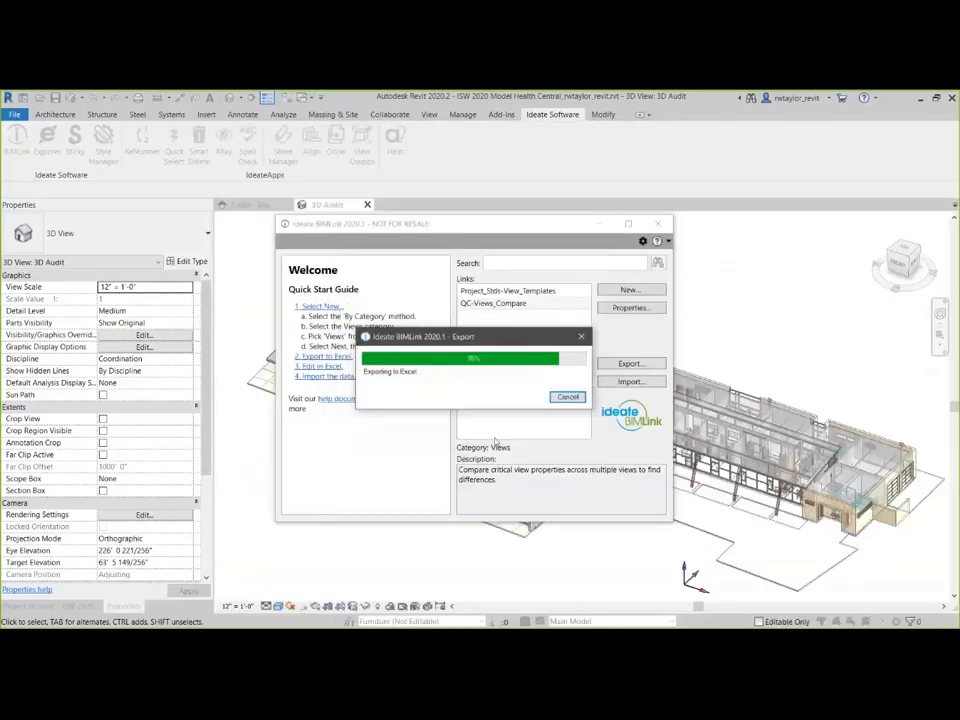
pyautogui.click(528, 397)
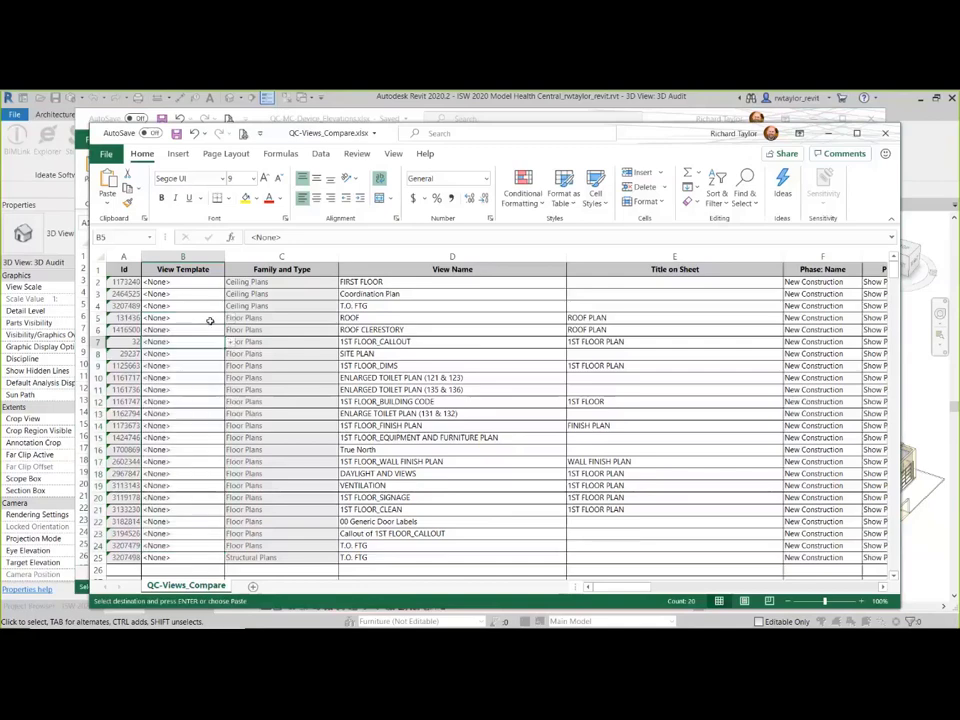
# Step: Set the View Template of the ROOF floor plan in cell B5 to Architectural Plan
pyautogui.click(229, 318)
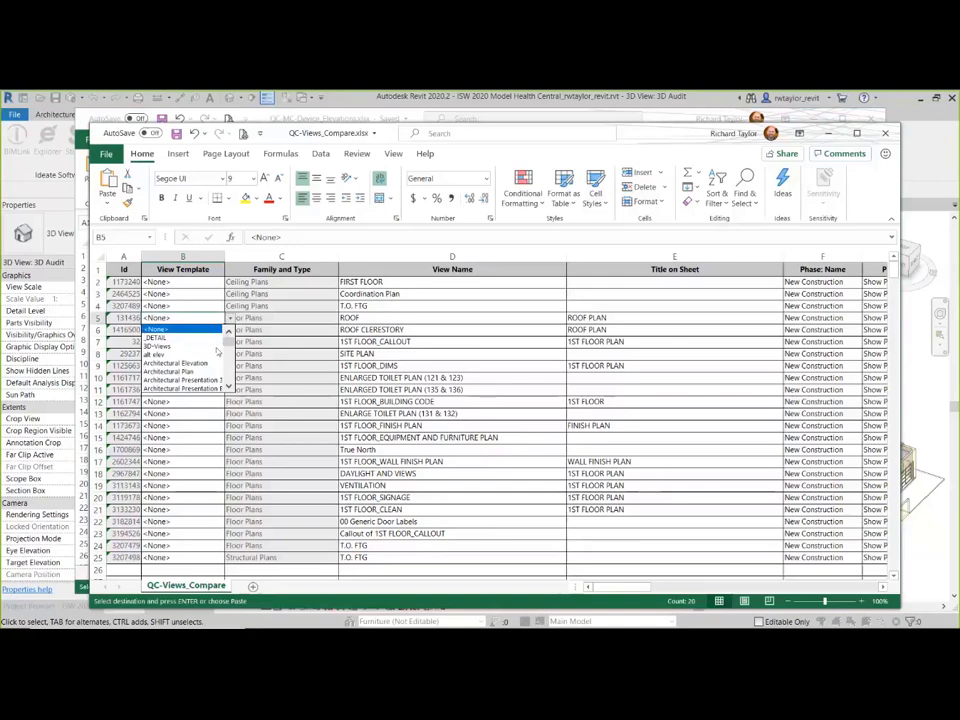
pyautogui.click(175, 371)
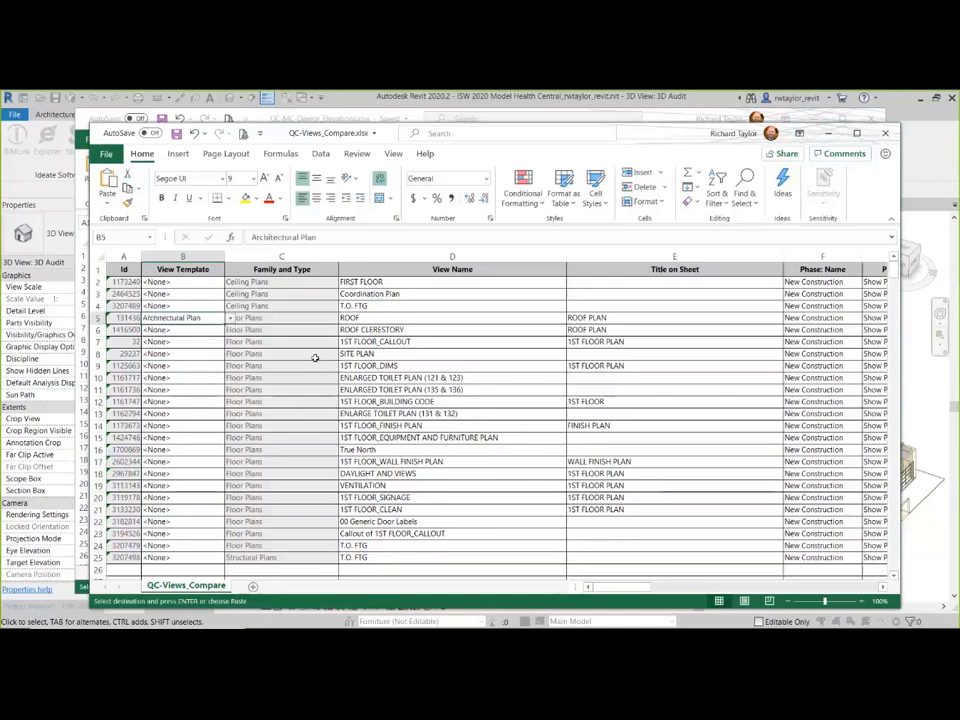
# Step: Switch to Ideate BIMLink, check the QC-Views_Compare link's "Export with dropdown values" option, and close its properties
pyautogui.hotkey('alt', 'Tab')
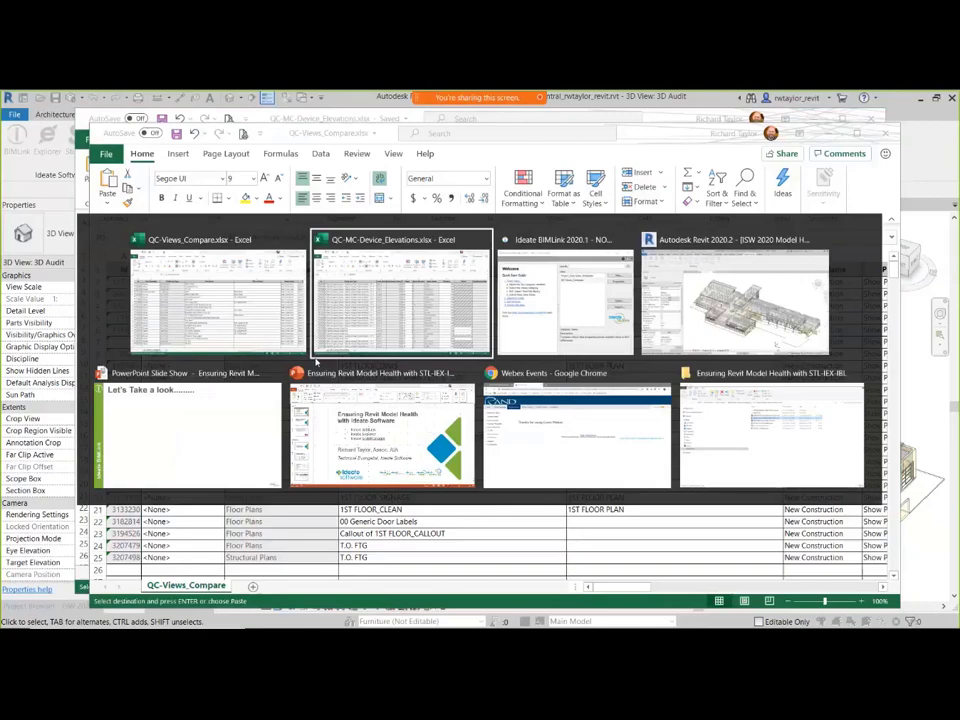
pyautogui.hotkey('alt', 'Tab')
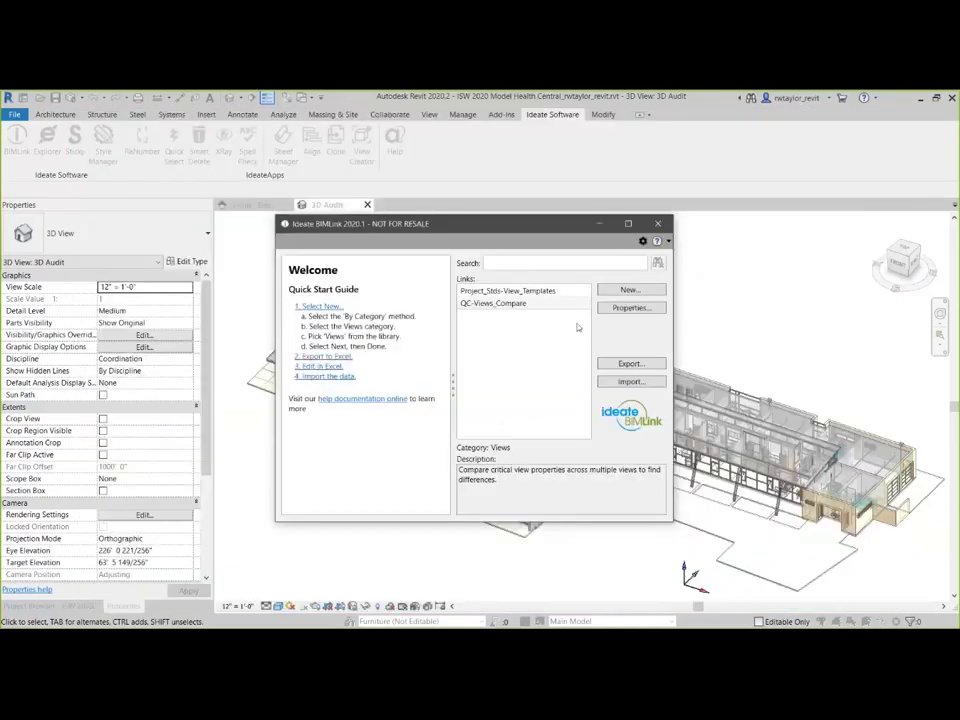
pyautogui.click(618, 309)
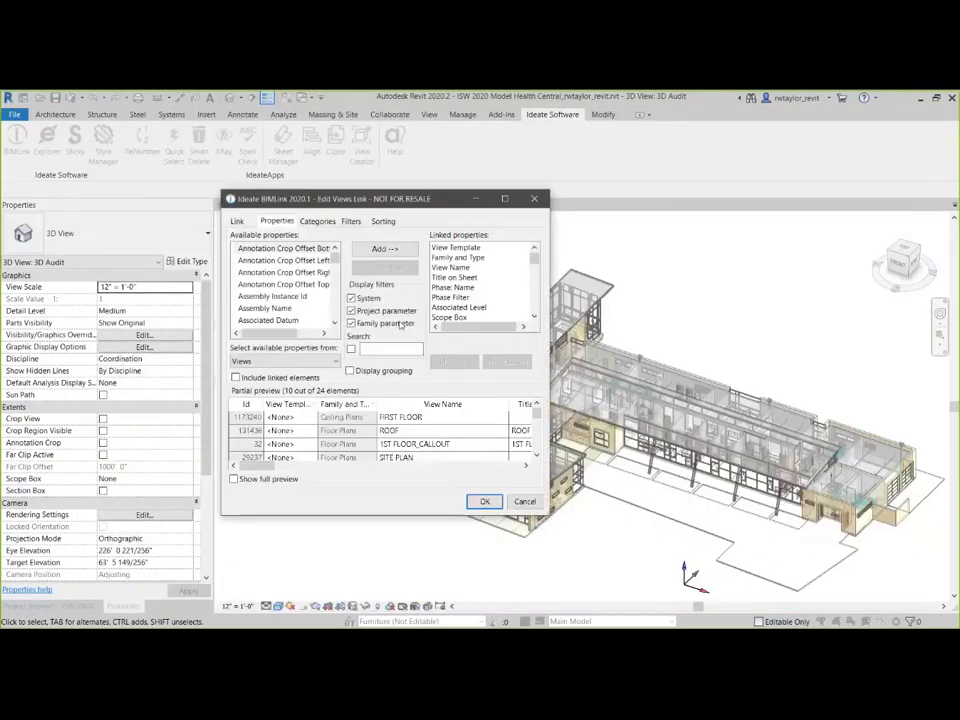
pyautogui.click(237, 221)
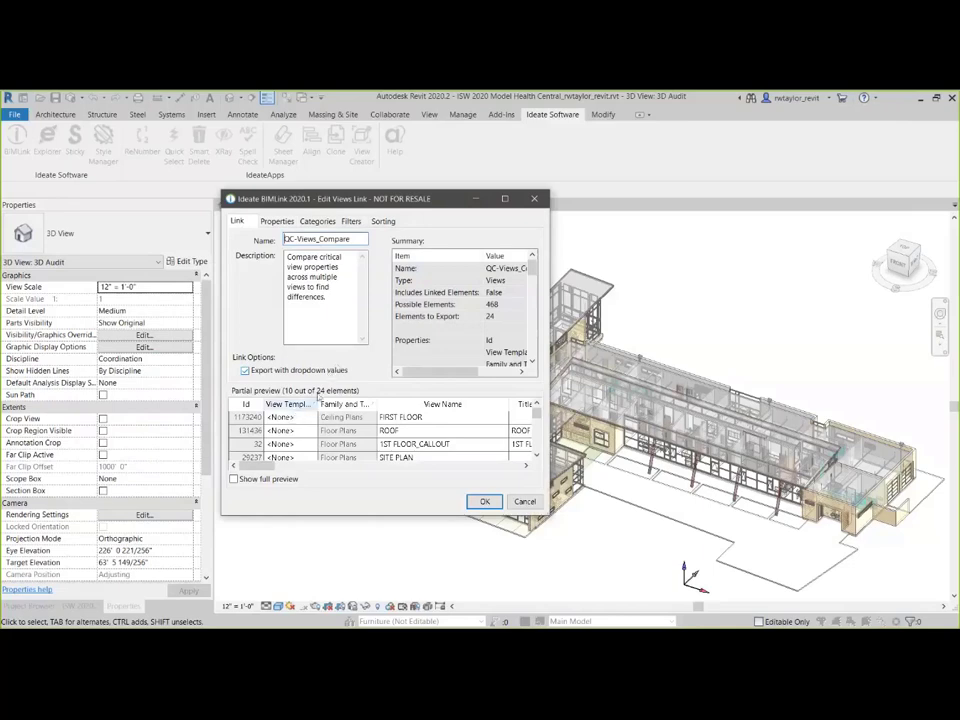
pyautogui.click(305, 418)
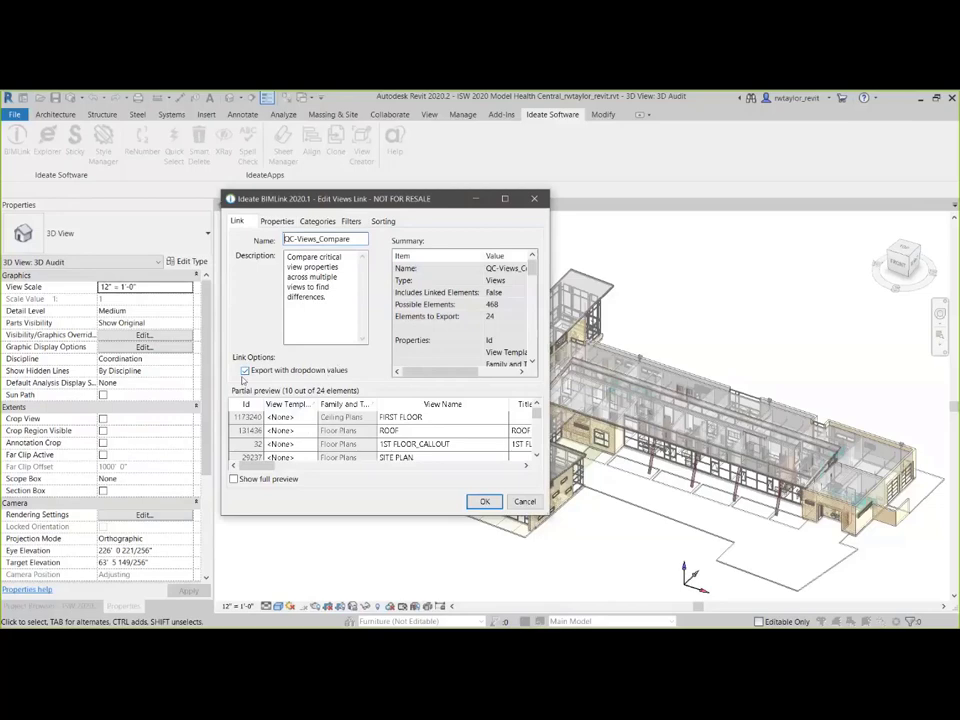
pyautogui.click(534, 200)
# Step: Switch back to the QC-Views_Compare workbook in Excel and review the View Template choices for the ROOF CLERESTORY plan
pyautogui.hotkey('alt', 'Tab')
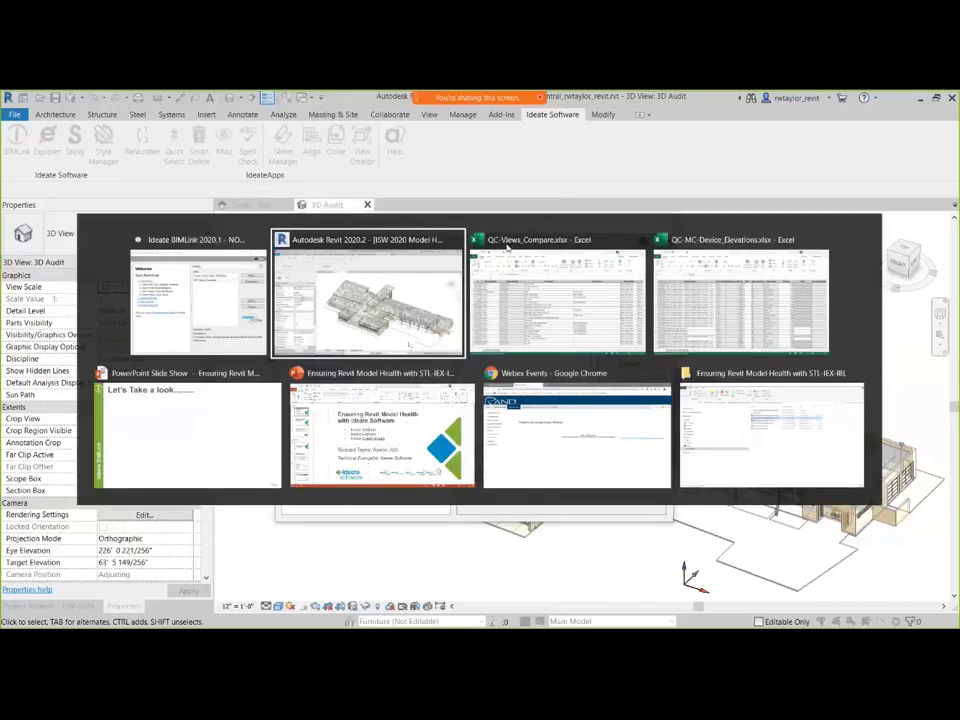
pyautogui.hotkey('alt', 'Tab')
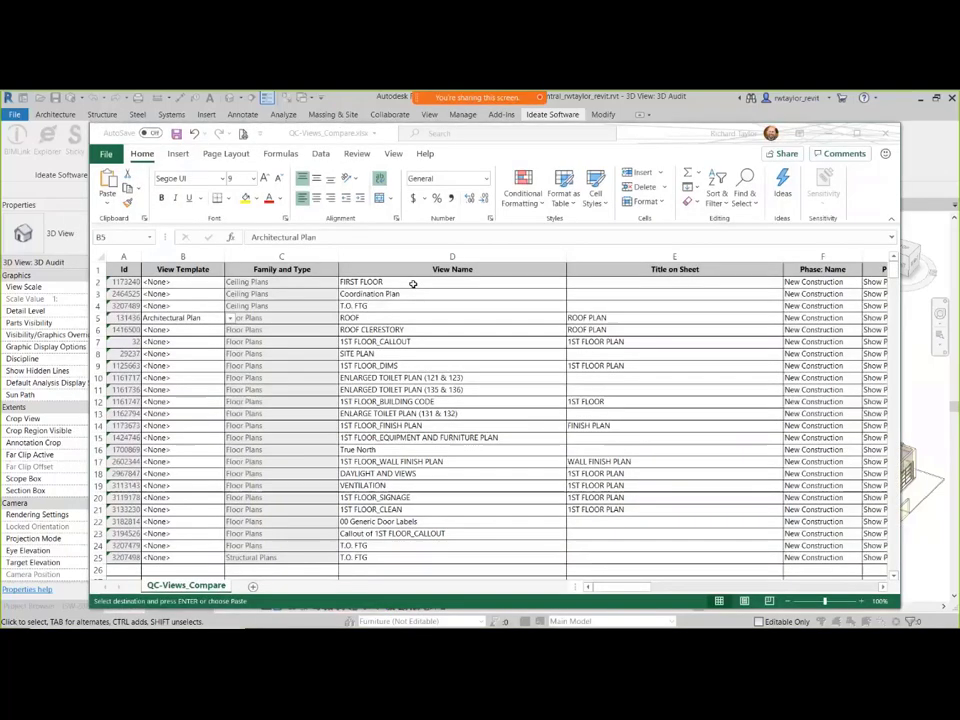
pyautogui.click(214, 330)
pyautogui.click(230, 330)
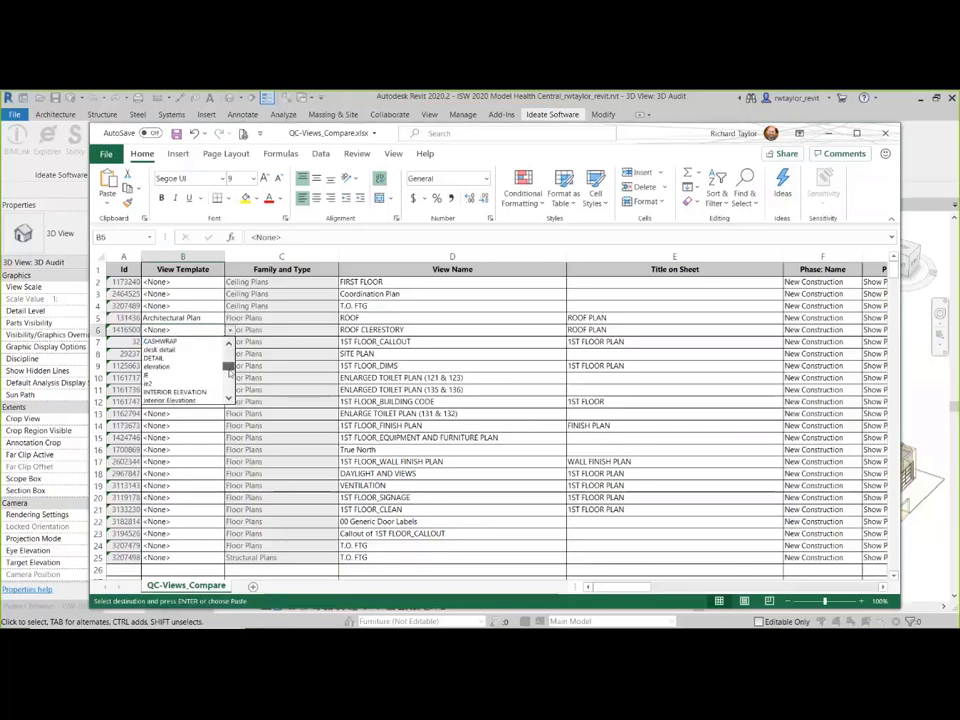
pyautogui.scroll(3, 185, 370)
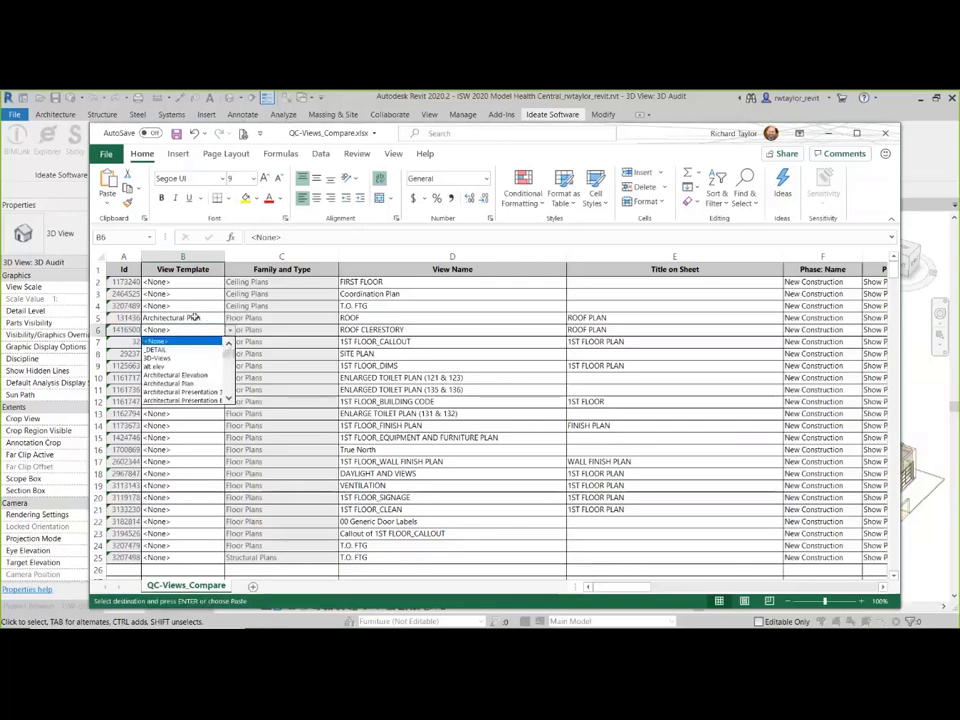
pyautogui.press('Escape')
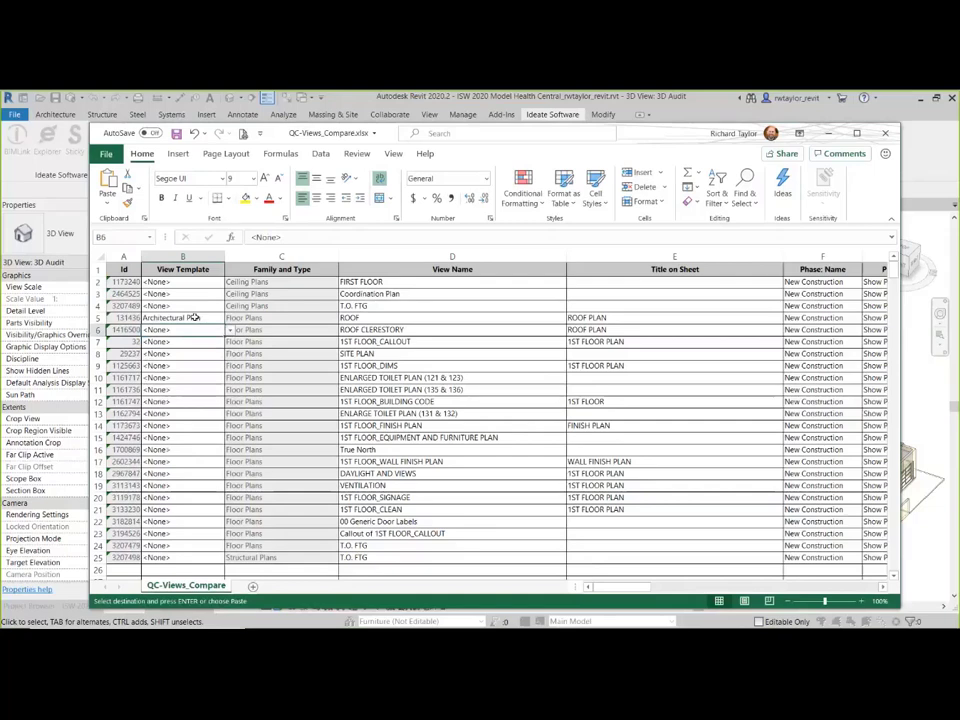
# Step: Copy the Architectural Plan template from B5 to the remaining floor plans in B6 through B24
pyautogui.click(195, 318)
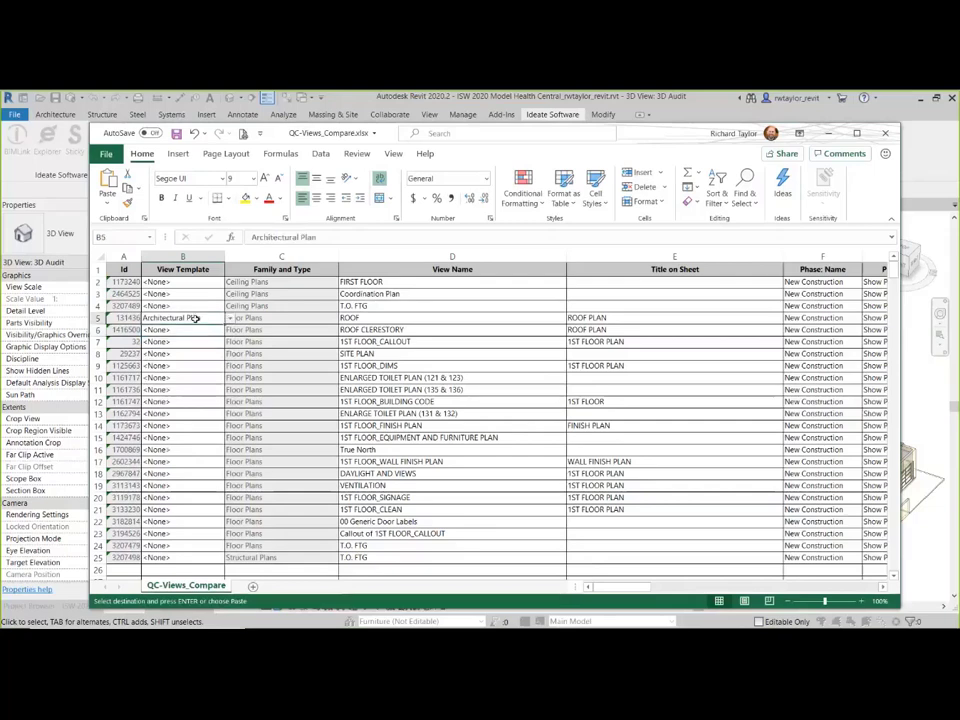
pyautogui.moveTo(182, 330); pyautogui.dragTo(172, 544)
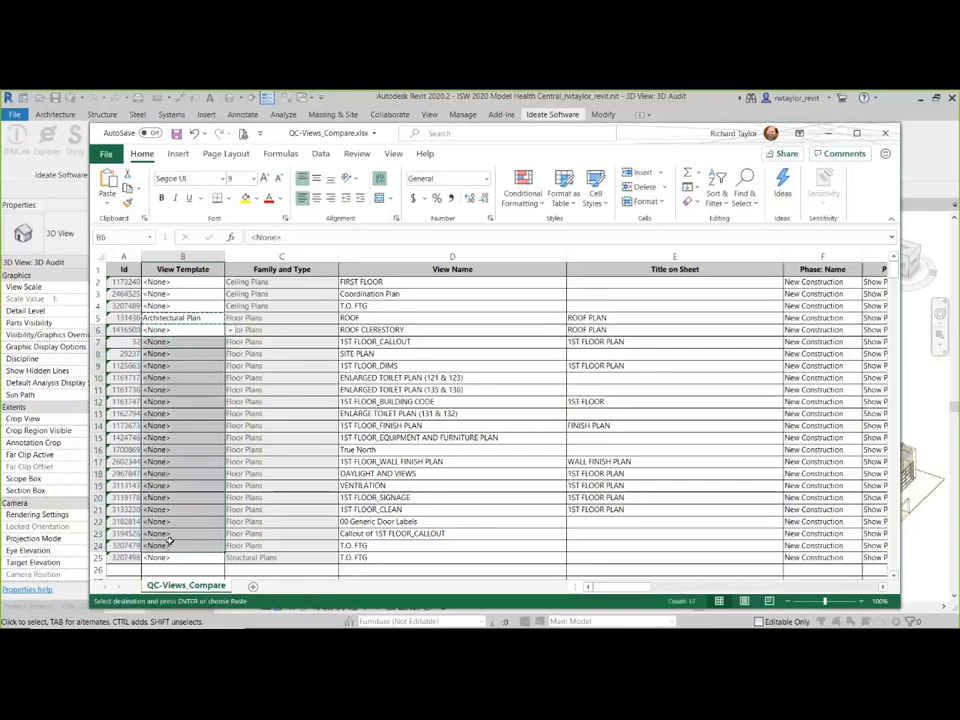
pyautogui.hotkey('ctrl', 'v')
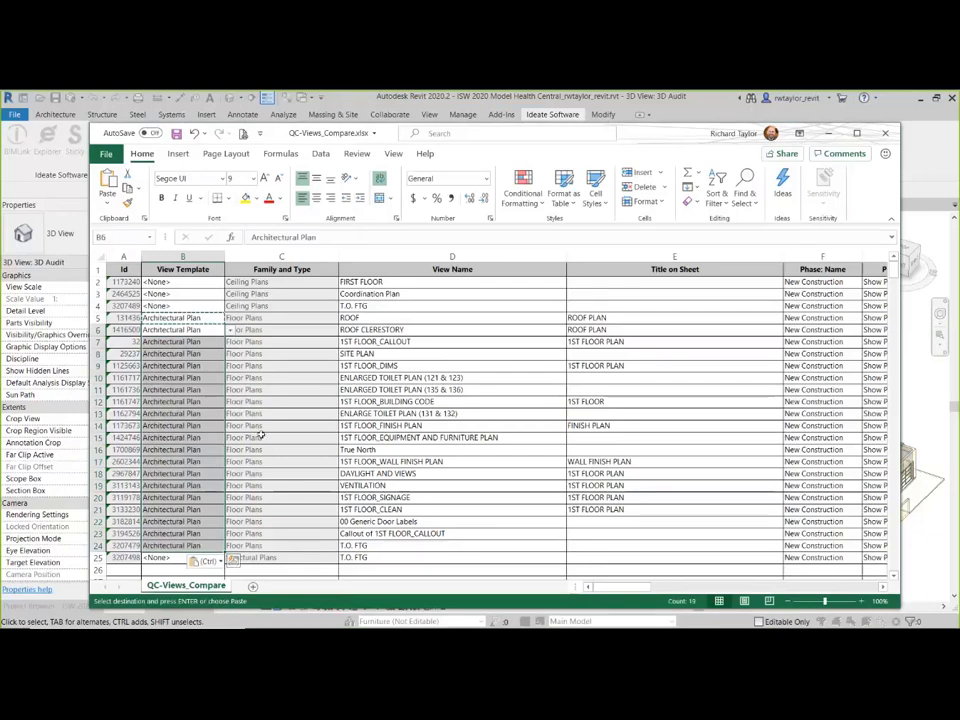
# Step: Add the prefix "RT-" to the 1ST FLOOR_EQUIPMENT AND FURNITURE PLAN view name in cell D15
pyautogui.click(340, 437)
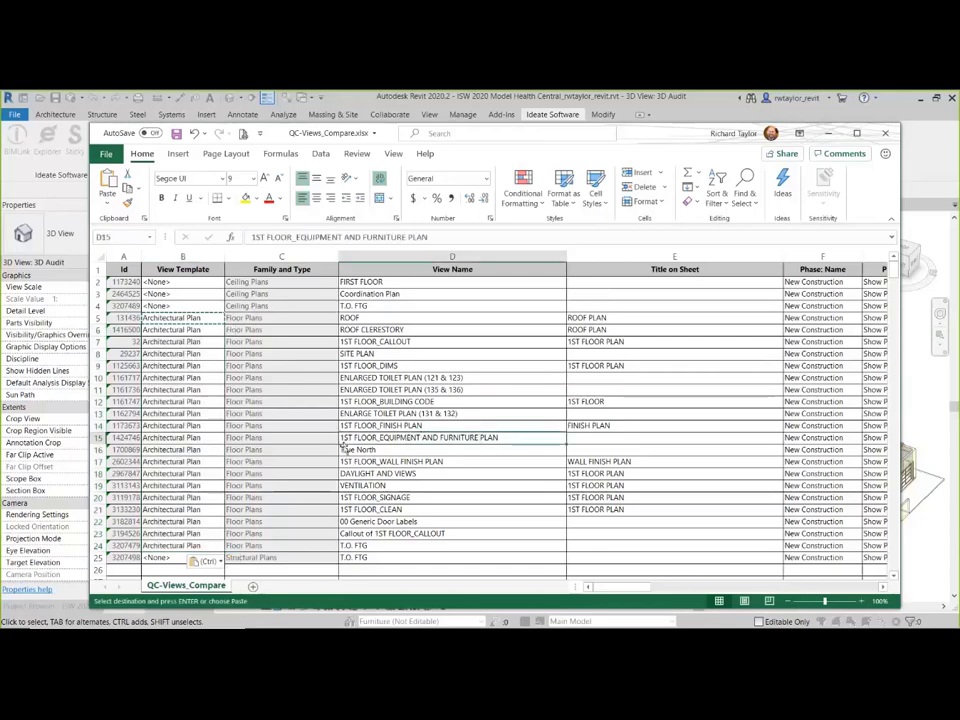
pyautogui.click(252, 237)
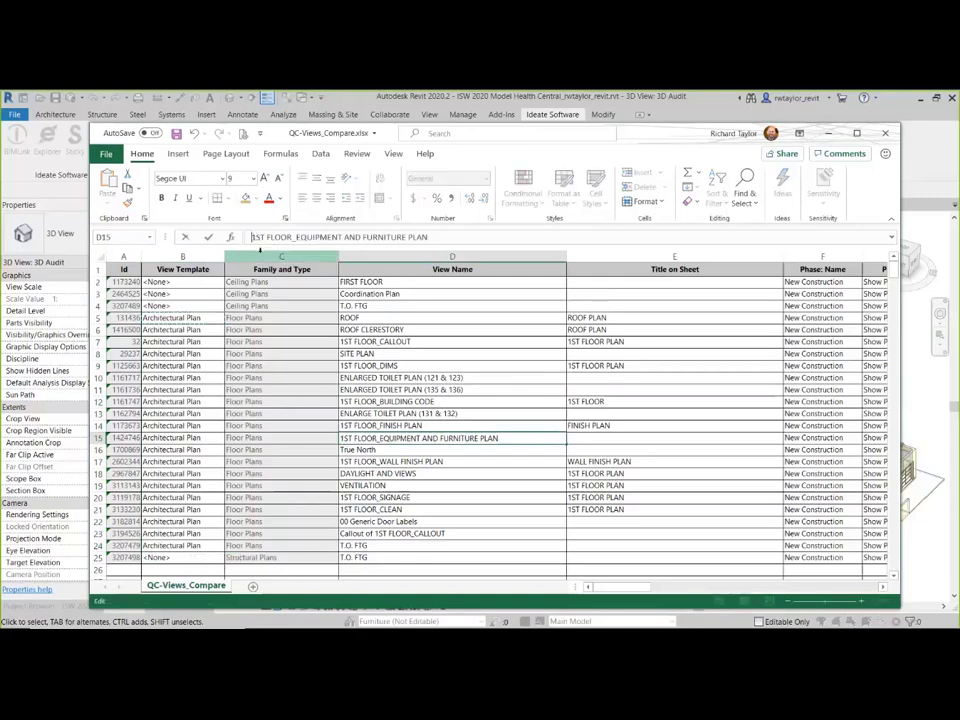
pyautogui.write('RT-')
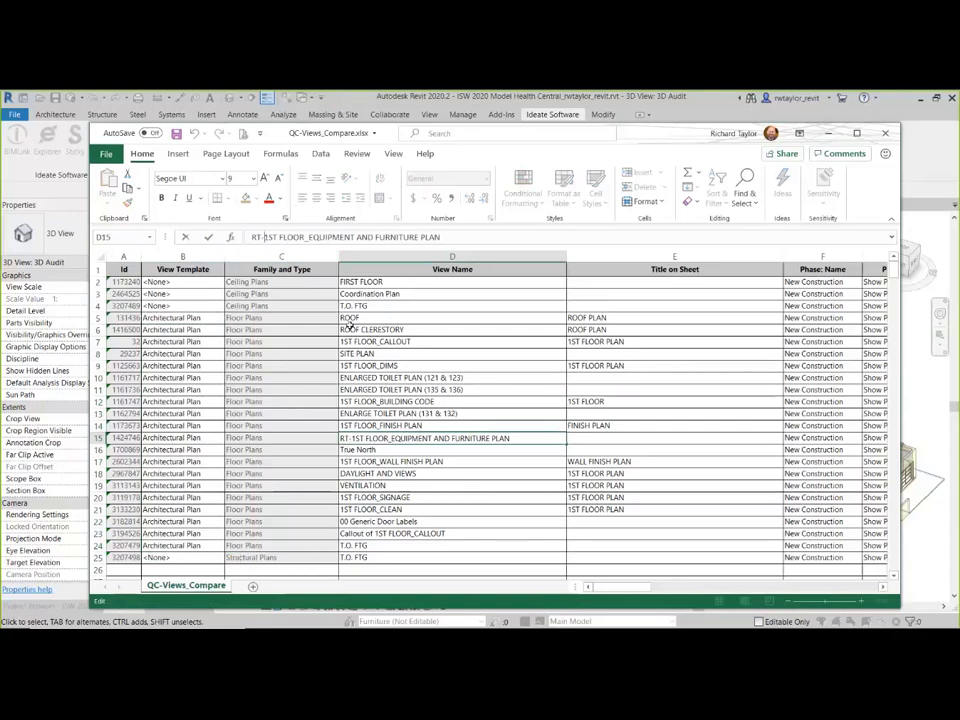
pyautogui.click(208, 237)
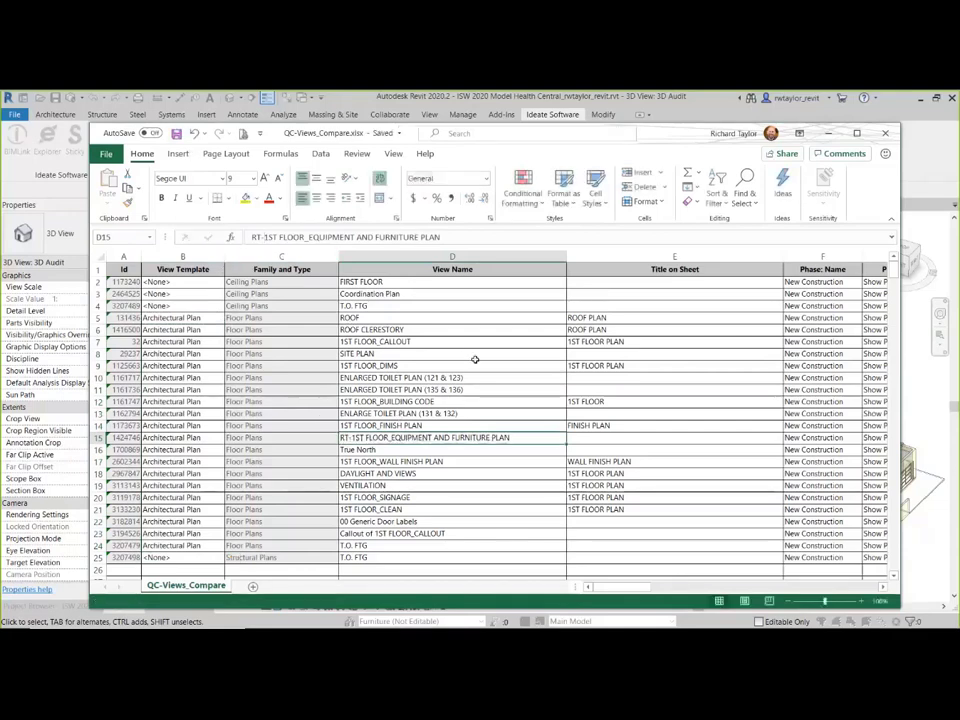
# Step: Switch to Ideate BIMLink, import QC-Views_Compare.xlsx into the model after reviewing the previewed changes, and close BIMLink
pyautogui.hotkey('alt', 'Tab')
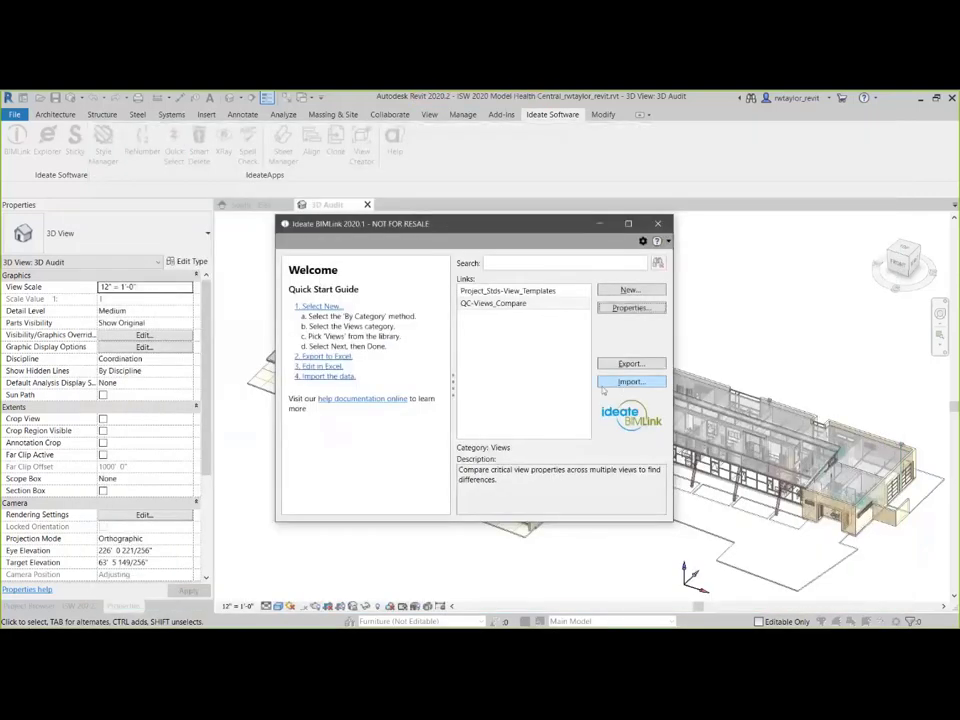
pyautogui.click(604, 386)
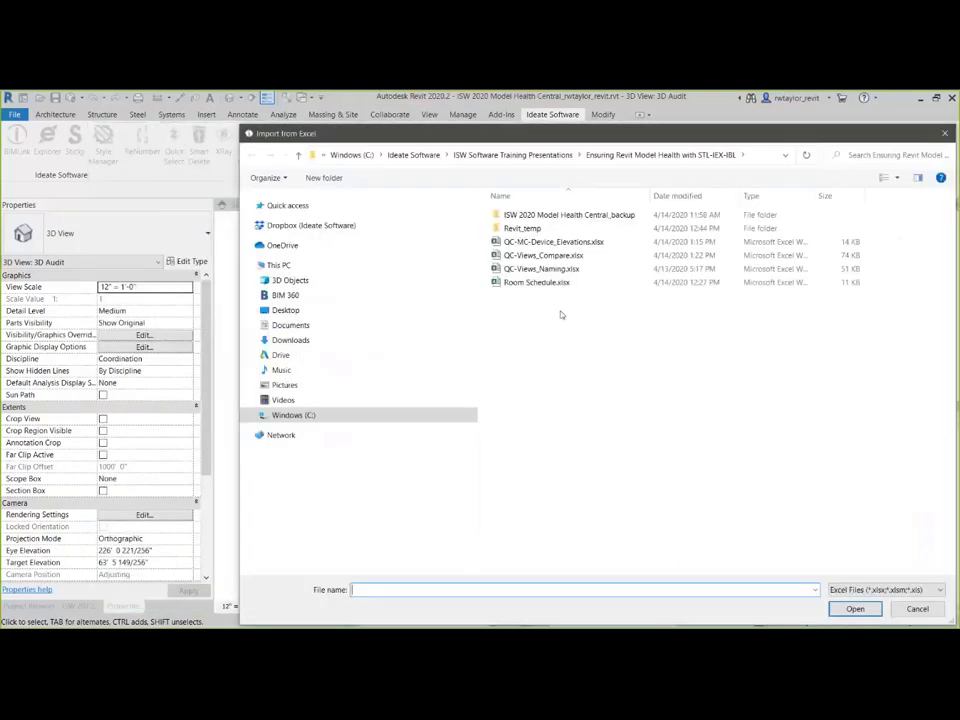
pyautogui.click(568, 259)
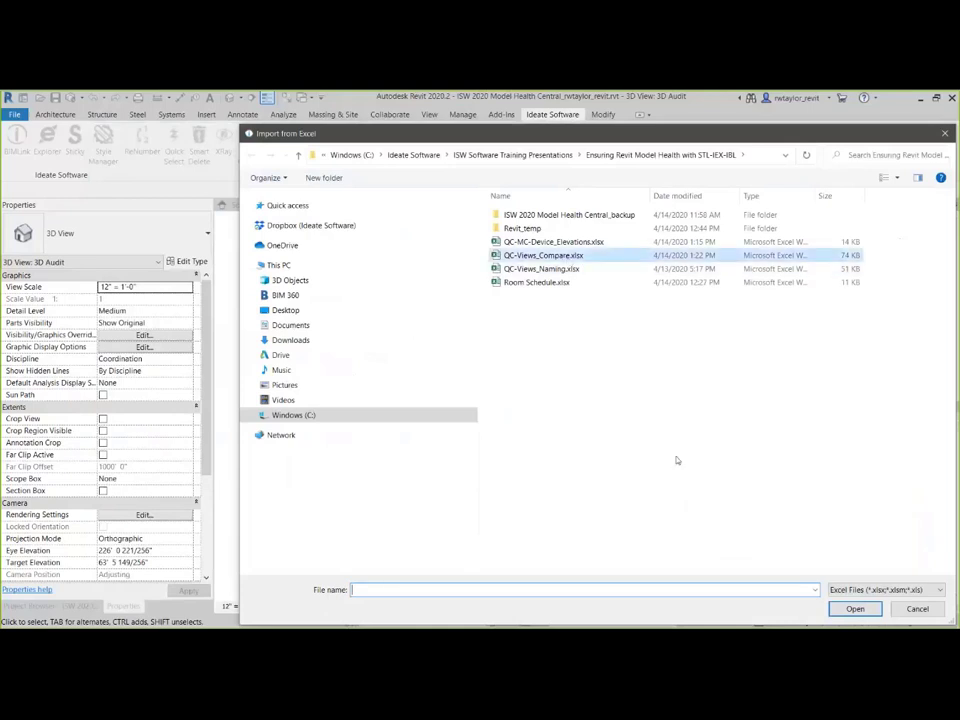
pyautogui.click(835, 610)
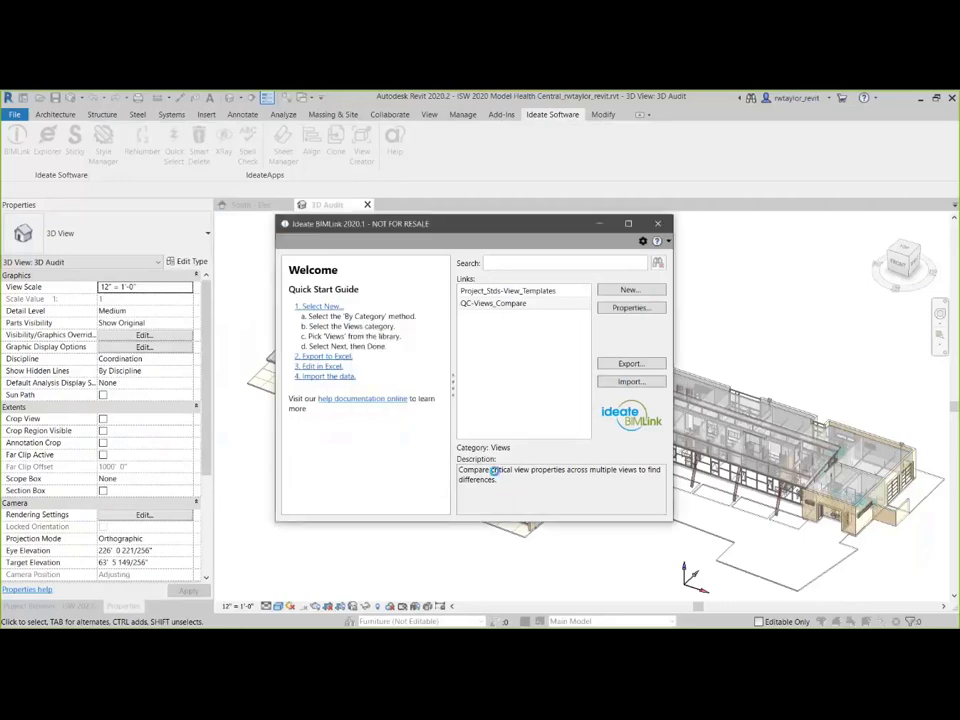
pyautogui.scroll(-1, 658, 345)
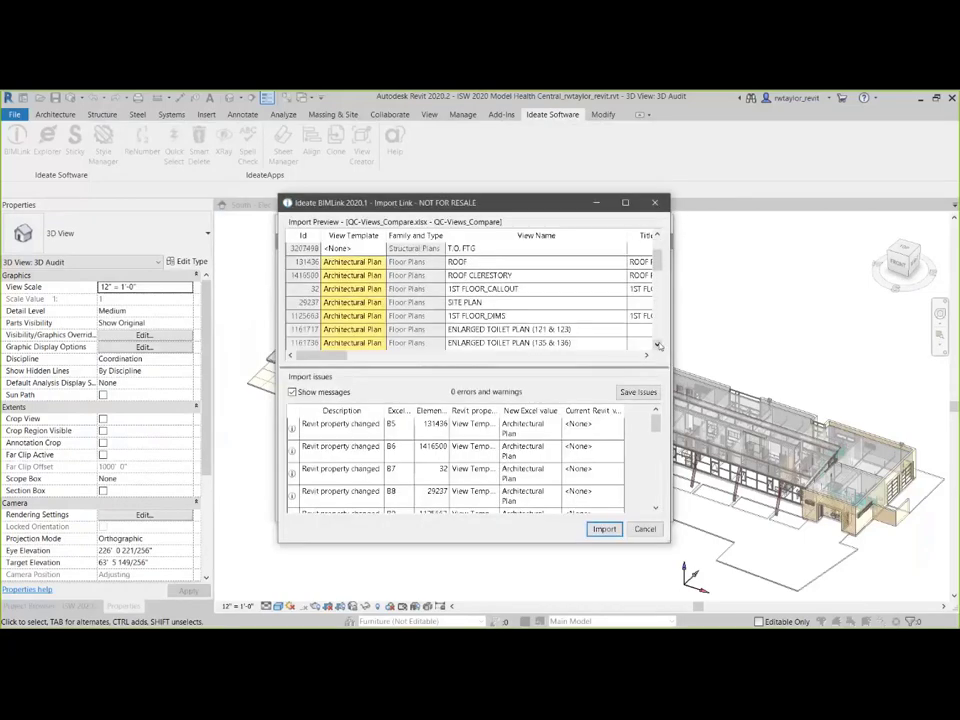
pyautogui.scroll(-2, 658, 345)
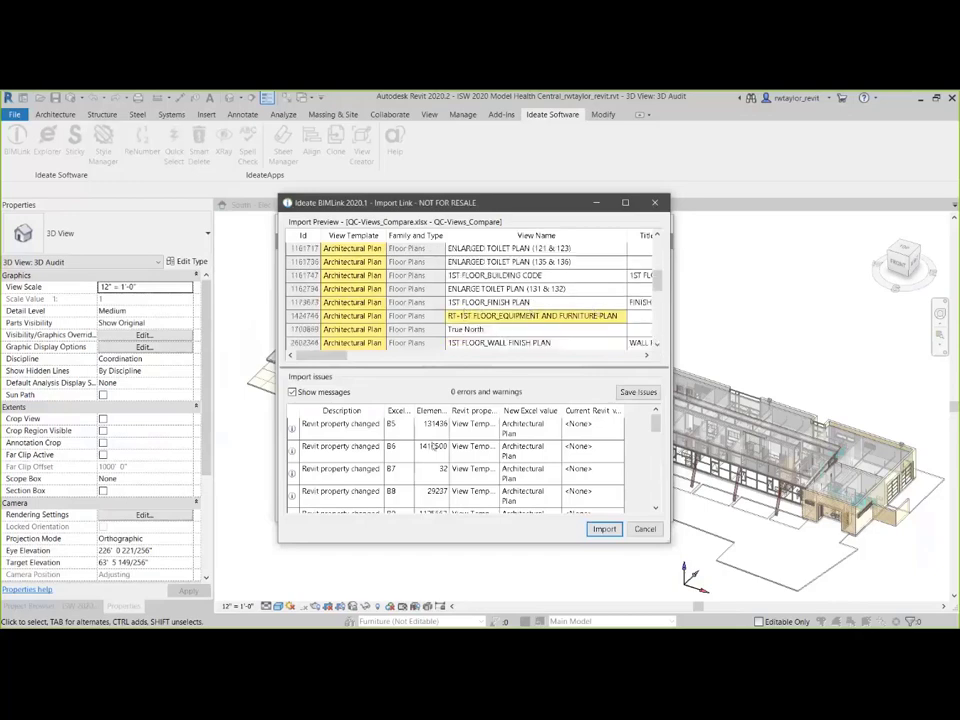
pyautogui.click(602, 530)
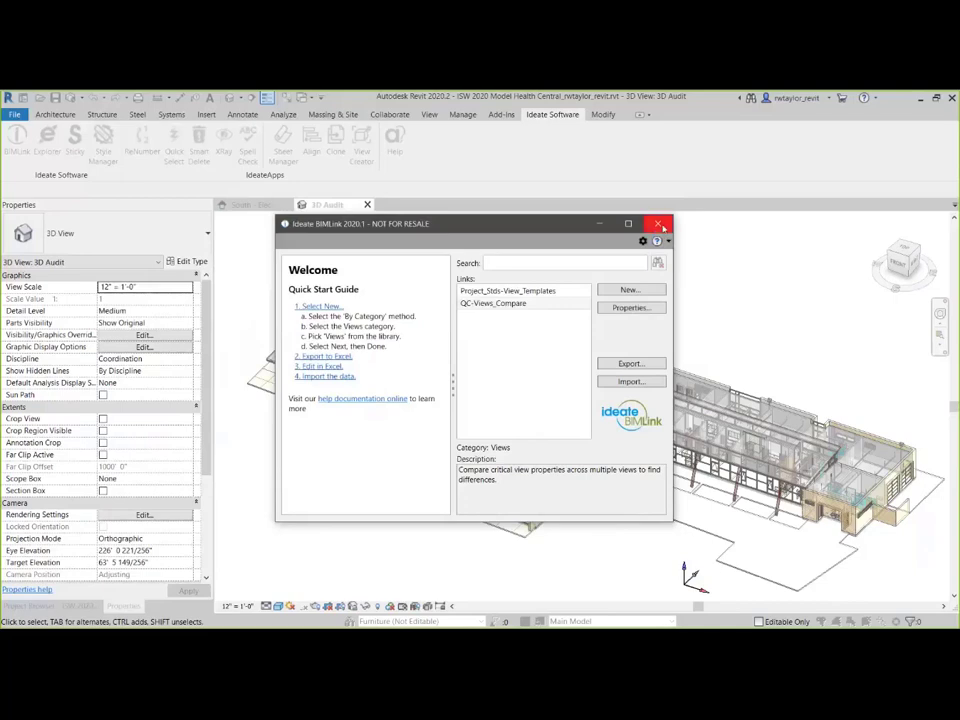
pyautogui.click(659, 224)
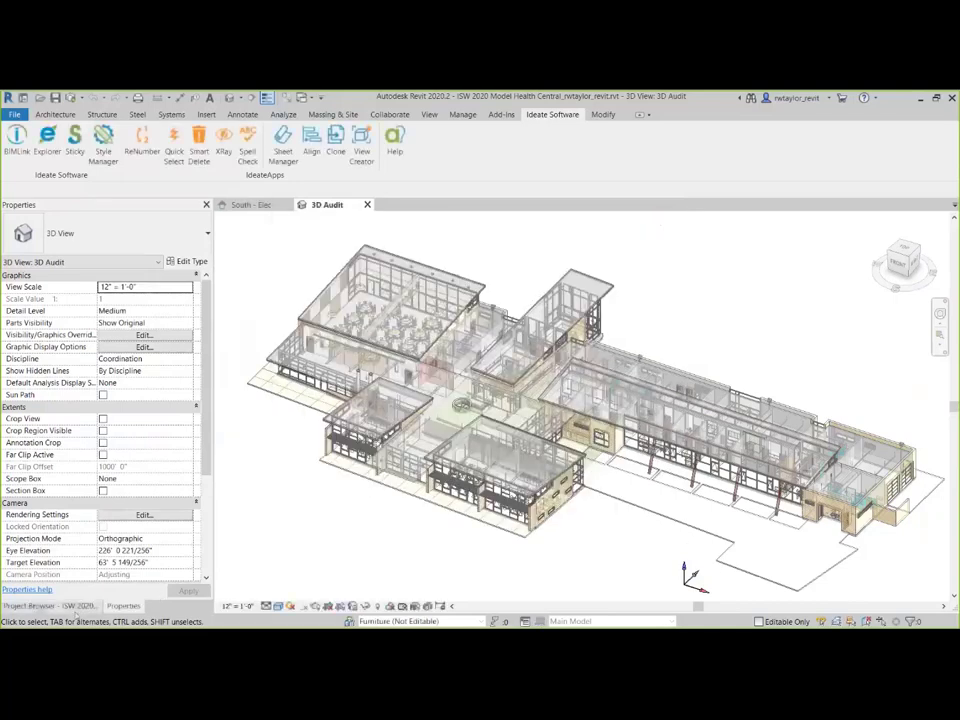
# Step: Open the RT-1ST FLOOR_EQUIPMENT AND FURNITURE PLAN floor plan in Revit and check its view template and view name properties
pyautogui.click(48, 606)
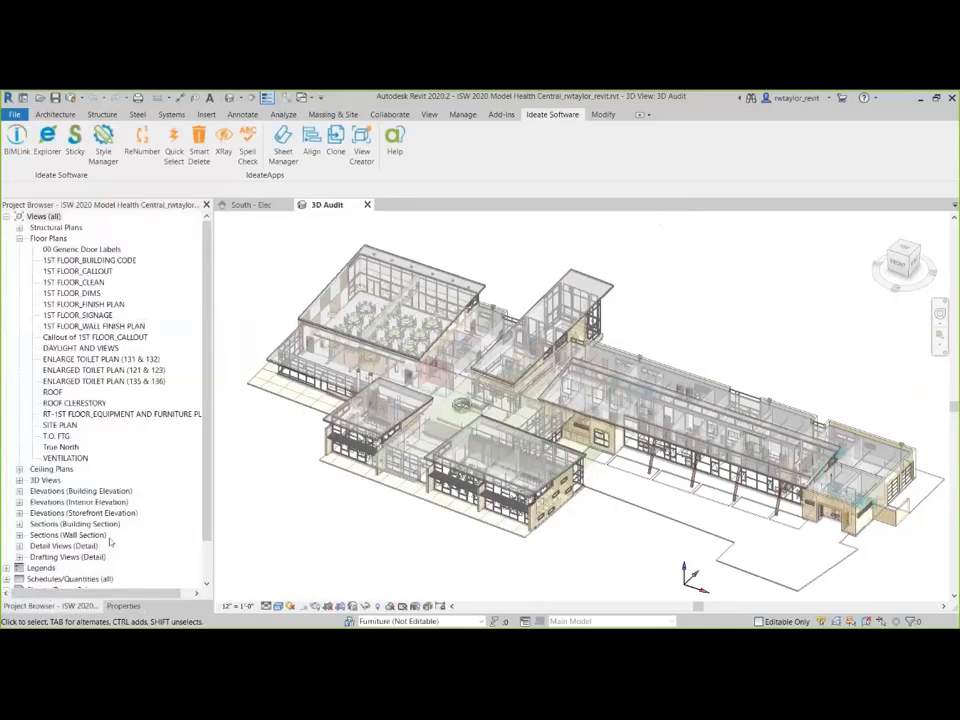
pyautogui.click(96, 418)
pyautogui.doubleClick(96, 418)
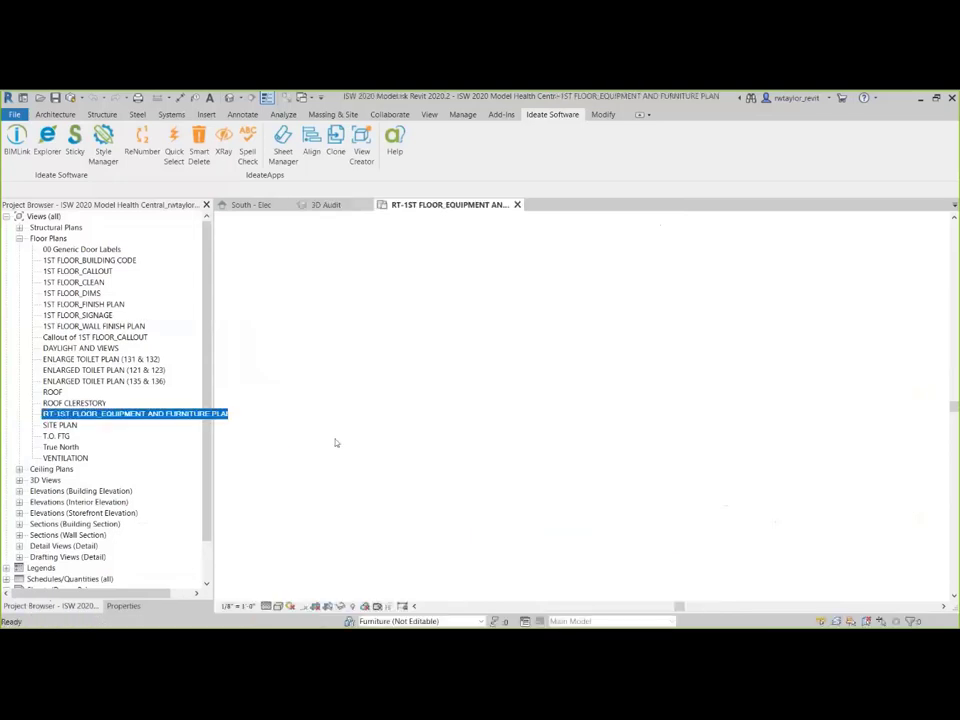
pyautogui.click(123, 606)
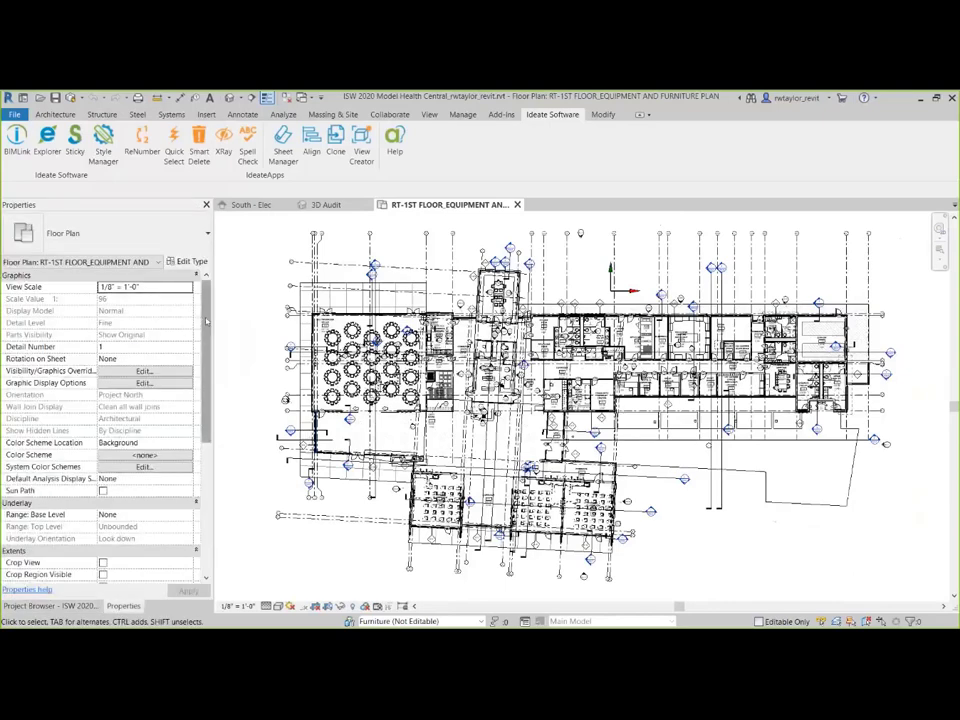
pyautogui.scroll(-3, 205, 430)
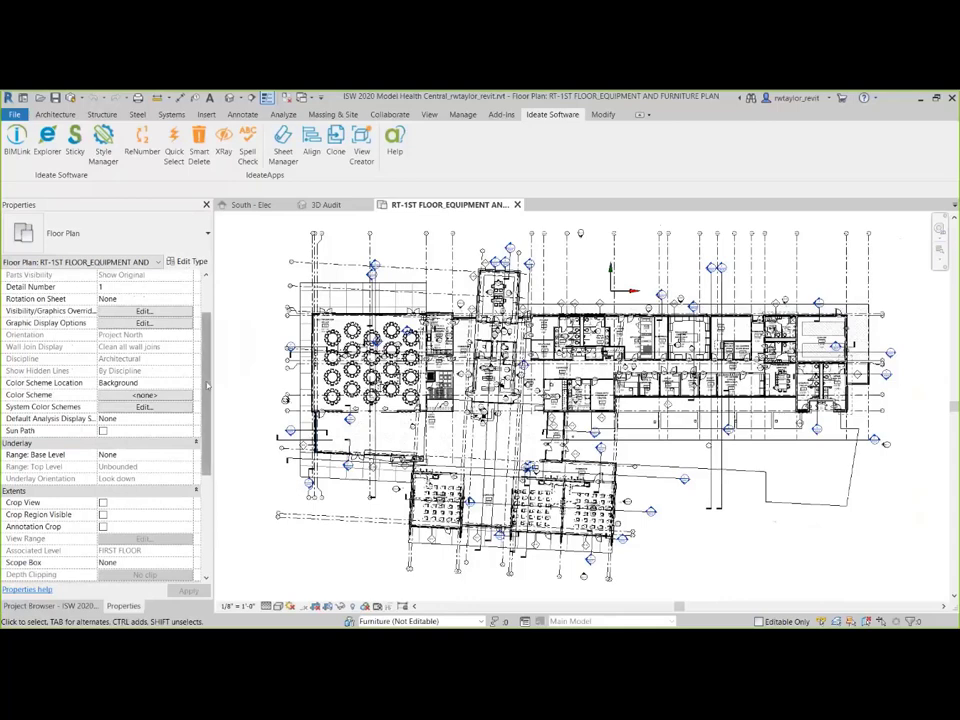
pyautogui.scroll(-5, 207, 438)
pyautogui.scroll(-3, 207, 438)
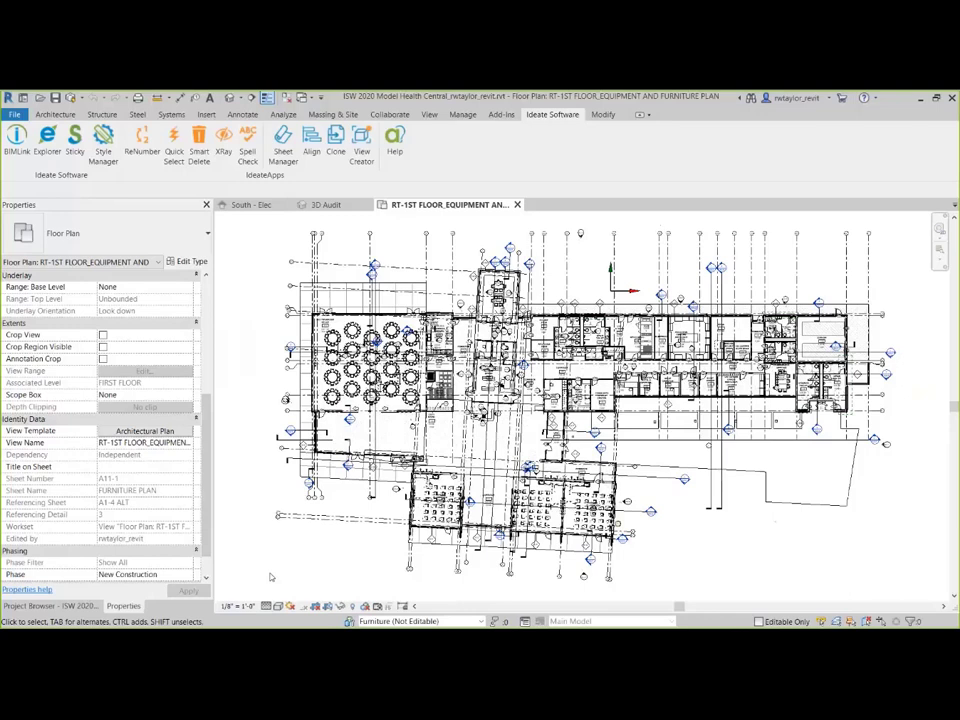
# Step: Switch to the PowerPoint slide show and advance to the next slide
pyautogui.hotkey('alt', 'Tab')
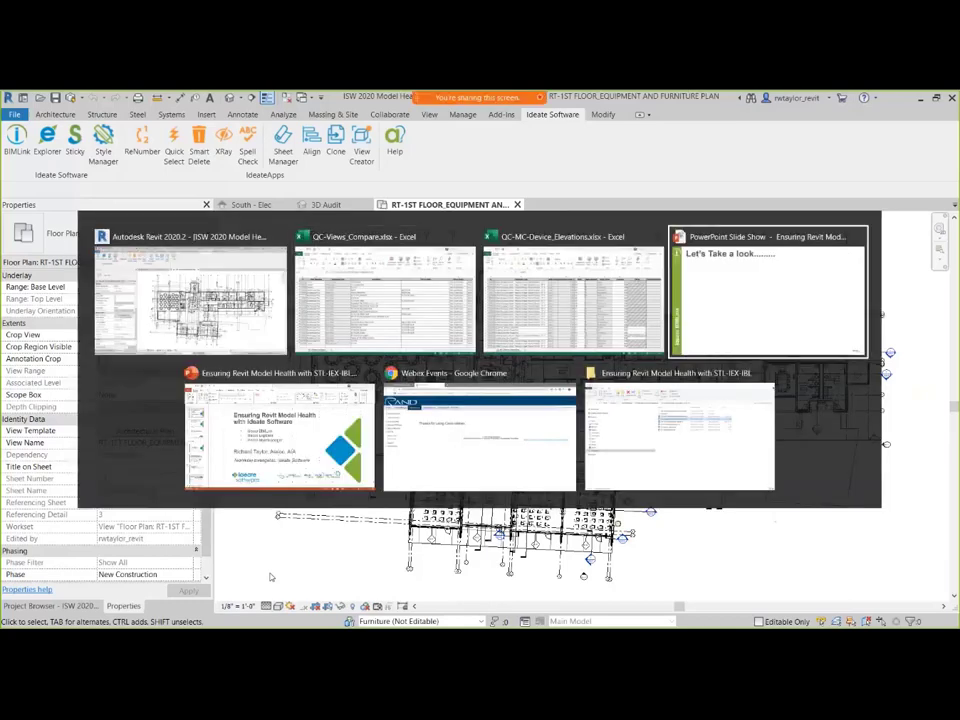
pyautogui.press('Right')
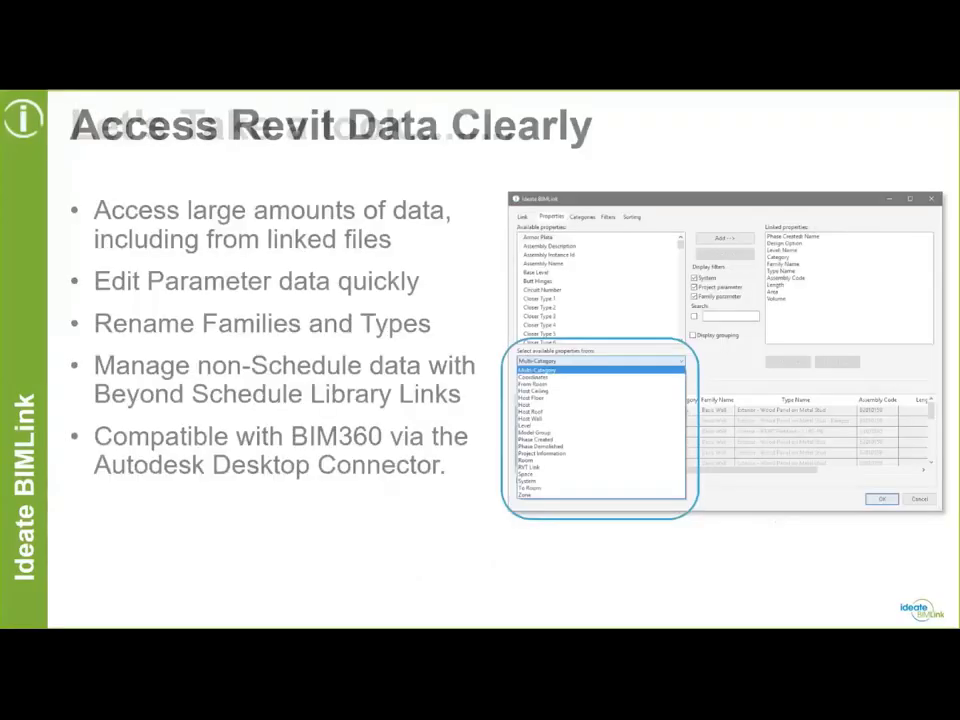
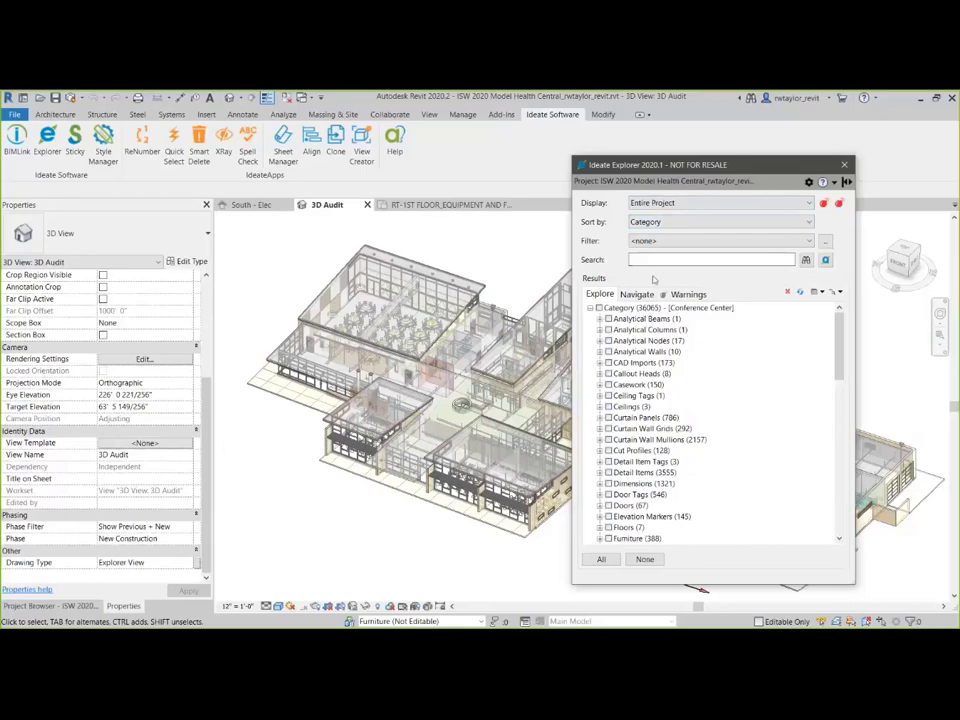
# Step: Sort the Ideate Explorer results by Level and select the 13'-10" OPENING double-panel barn door under T.O. FTG
pyautogui.click(659, 222)
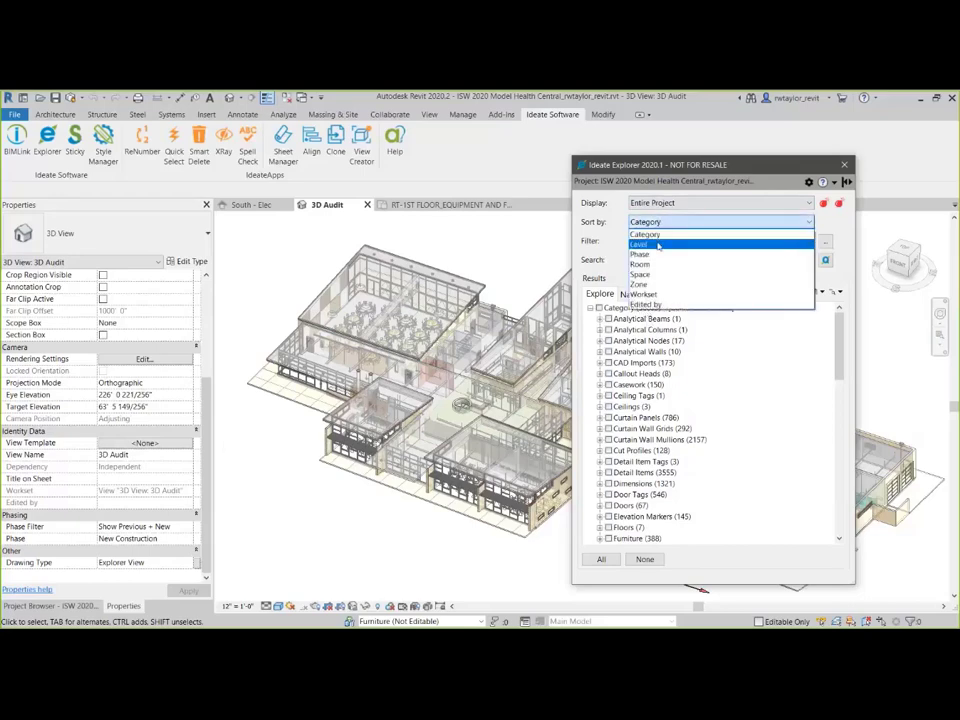
pyautogui.click(657, 244)
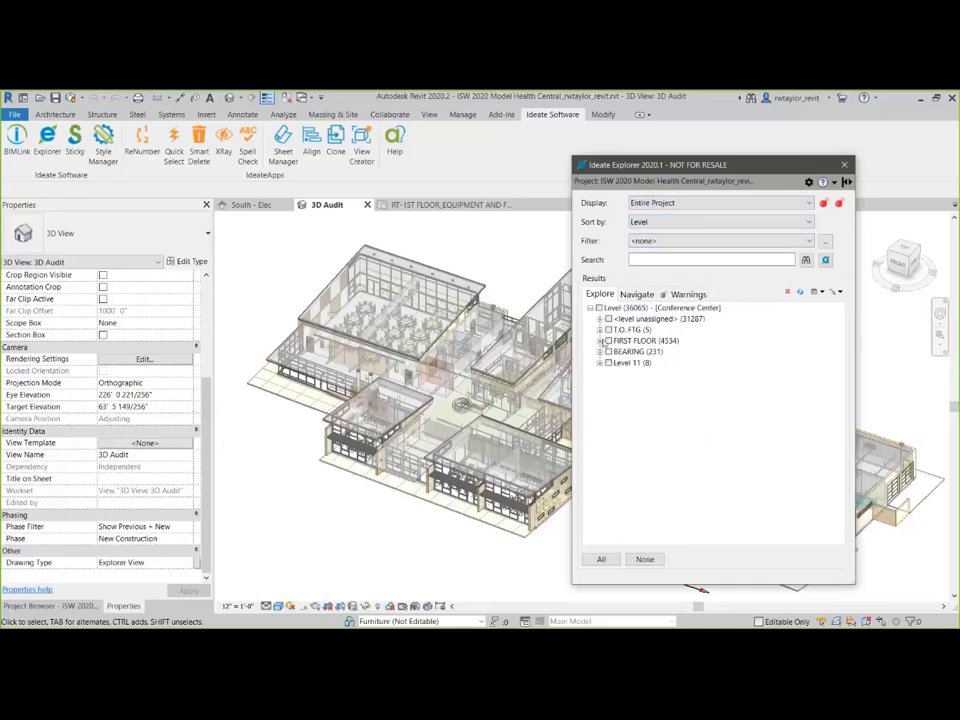
pyautogui.click(600, 330)
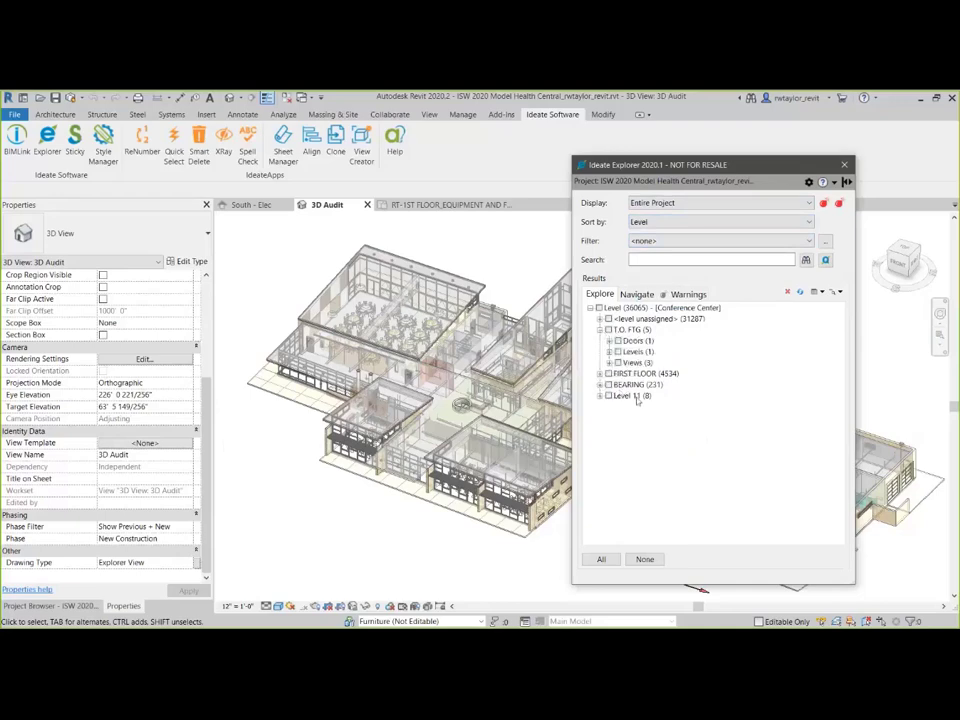
pyautogui.click(609, 341)
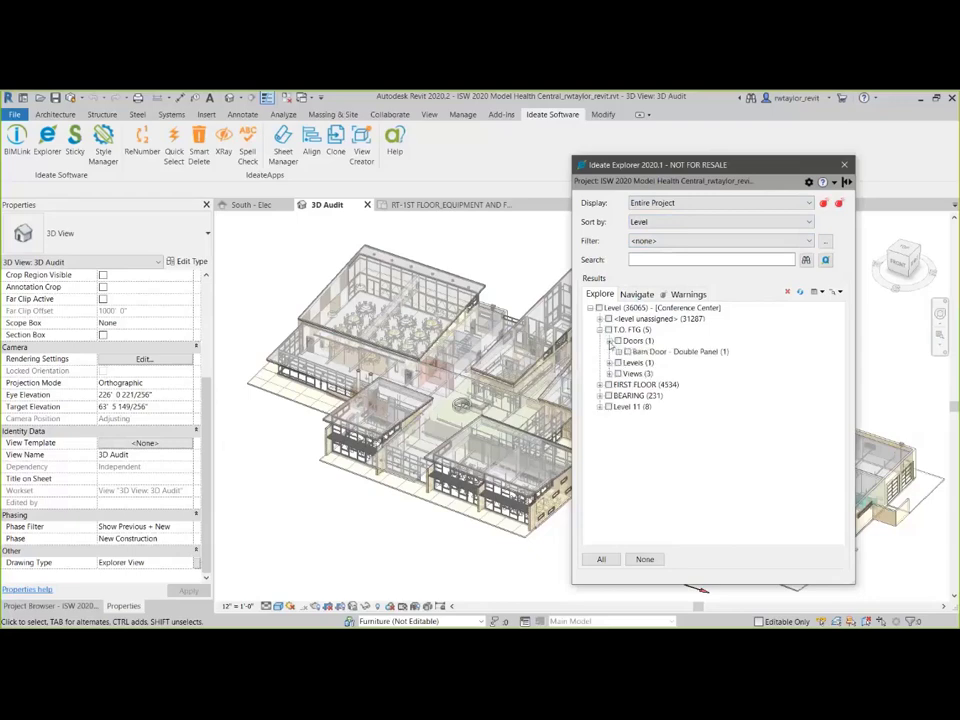
pyautogui.click(618, 352)
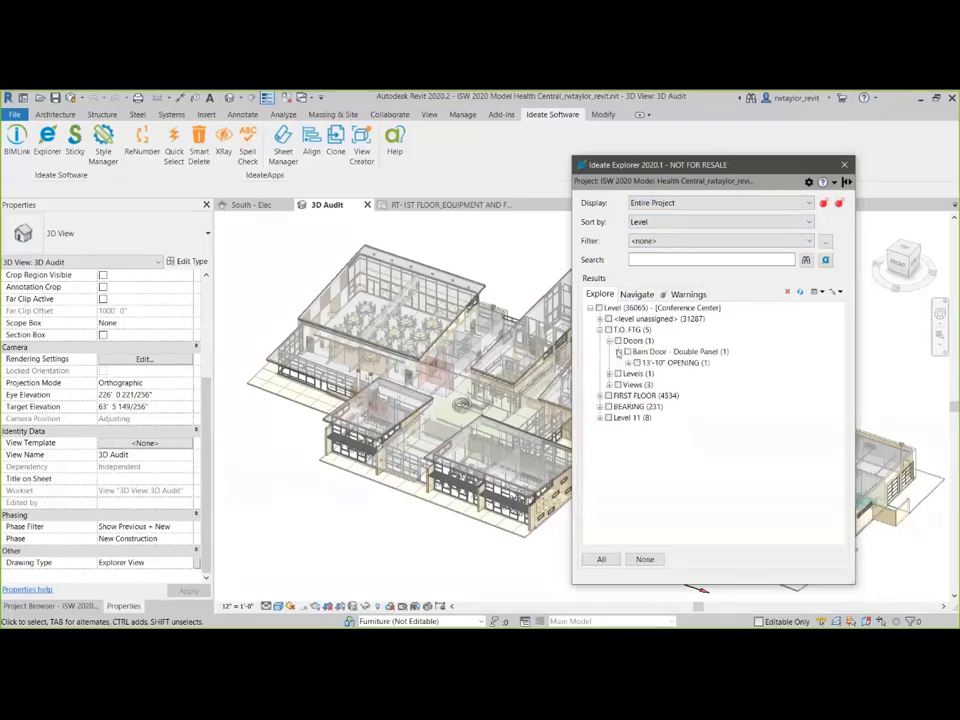
pyautogui.click(627, 363)
pyautogui.click(646, 374)
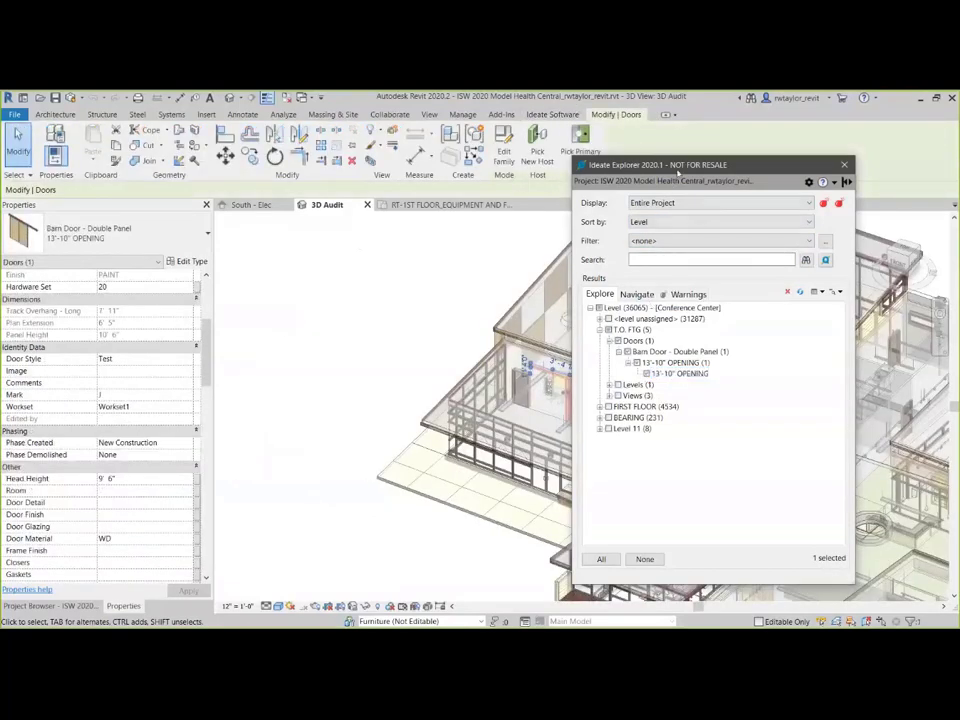
# Step: Move the Ideate Explorer window clear of the door and isolate the selected barn door with a selection box in the 3D view
pyautogui.moveTo(674, 181); pyautogui.dragTo(759, 198)
pyautogui.scroll(3, 402, 378)
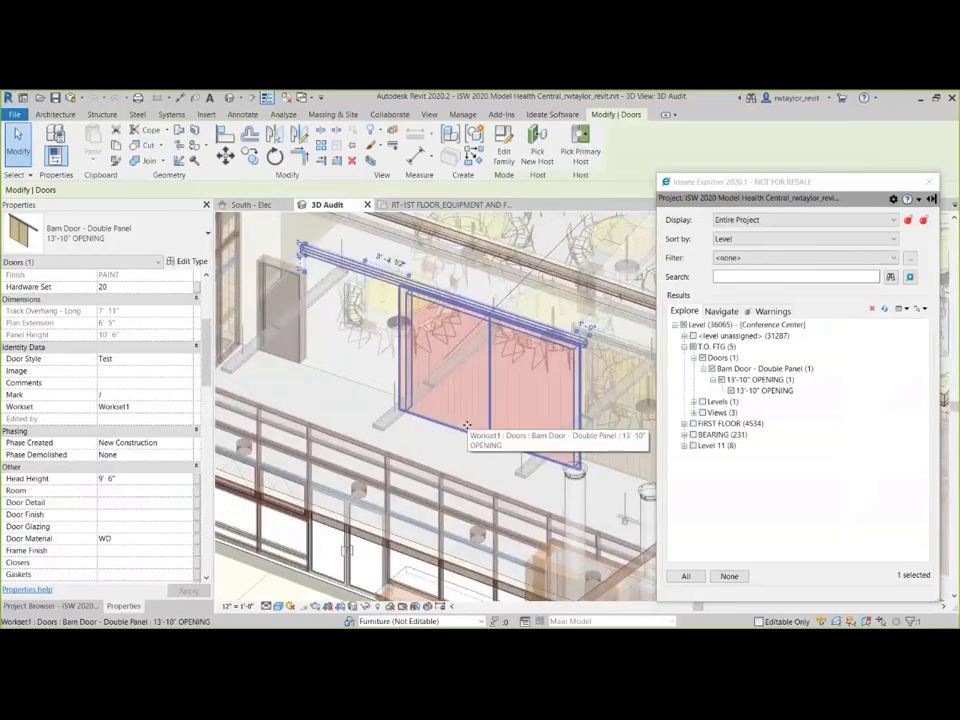
pyautogui.click(763, 390)
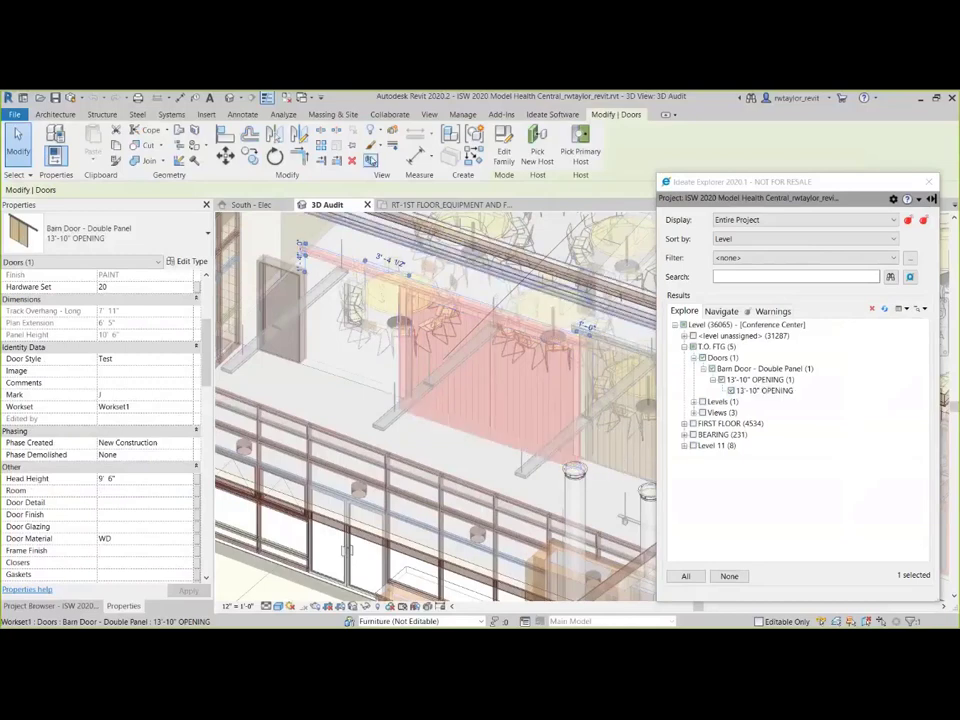
pyautogui.press('b')
pyautogui.press('x')
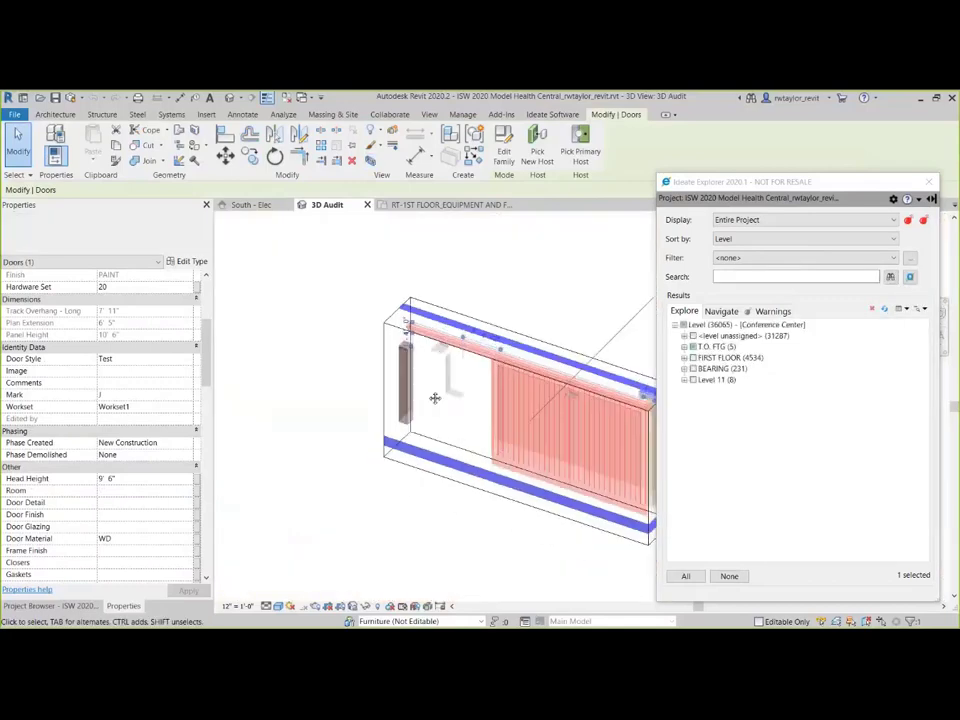
pyautogui.keyDown('shift'); pyautogui.moveTo(434, 398); pyautogui.dragTo(343, 345, button='middle'); pyautogui.keyUp('shift')
pyautogui.scroll(5, 392, 443)
pyautogui.keyDown('shift'); pyautogui.moveTo(392, 443); pyautogui.dragTo(305, 343, button='middle'); pyautogui.keyUp('shift')
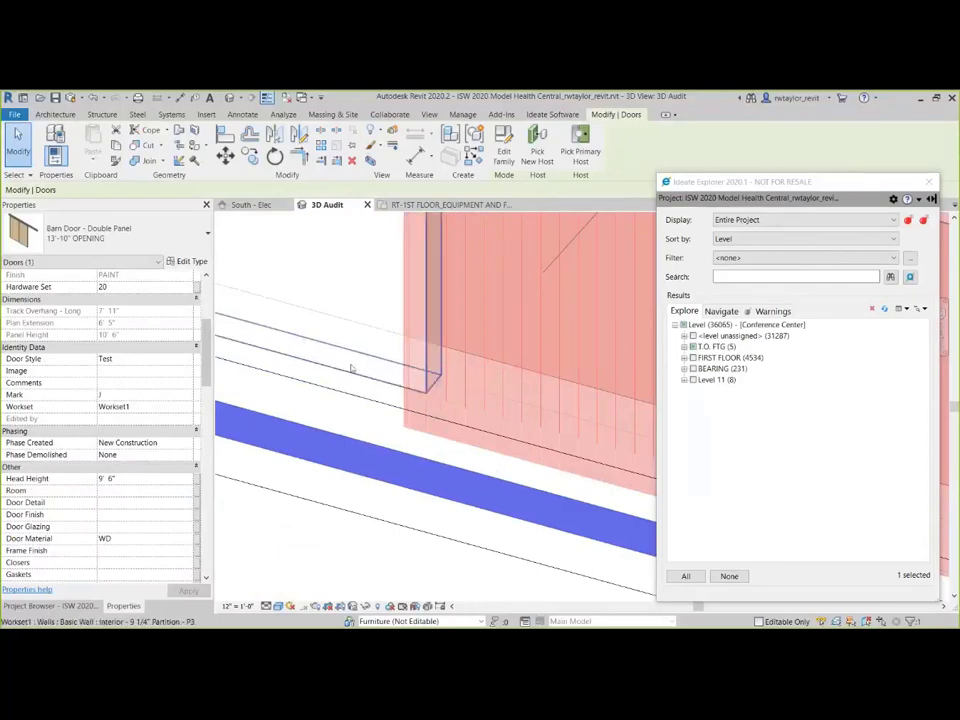
# Step: Set the barn door's Level to FIRST FLOOR and clear the selection
pyautogui.scroll(5, 209, 352)
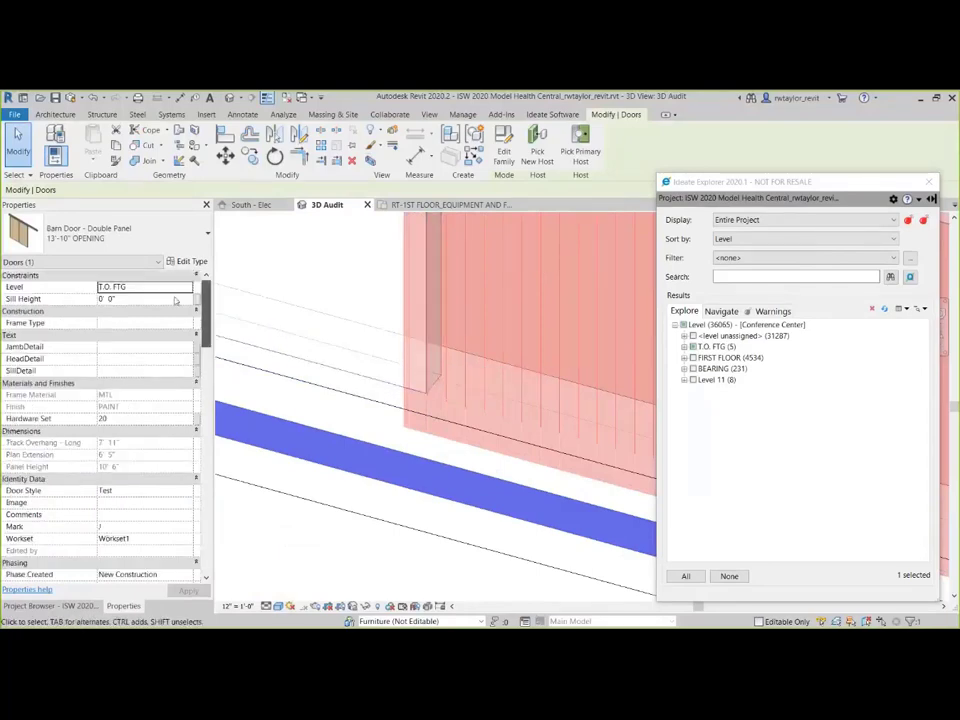
pyautogui.click(188, 289)
pyautogui.click(188, 289)
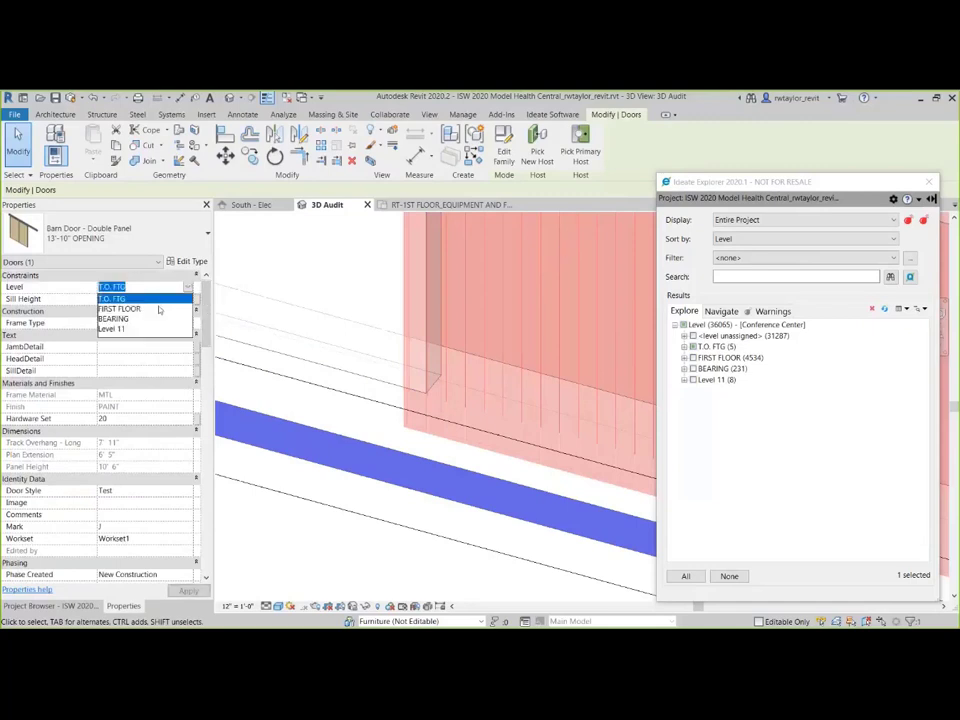
pyautogui.click(135, 311)
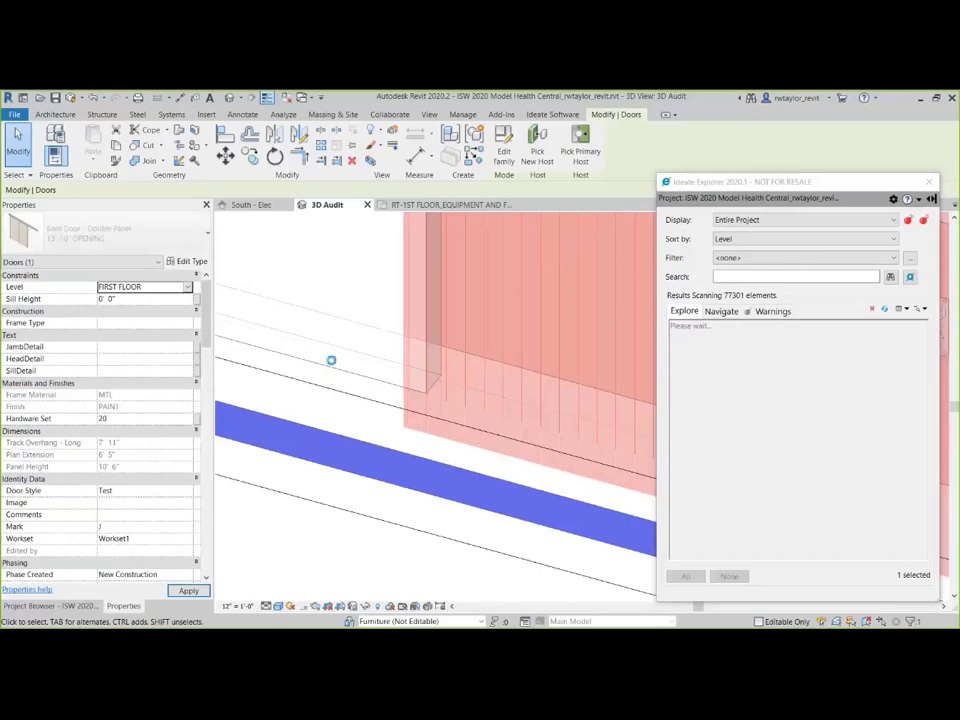
pyautogui.press('Escape')
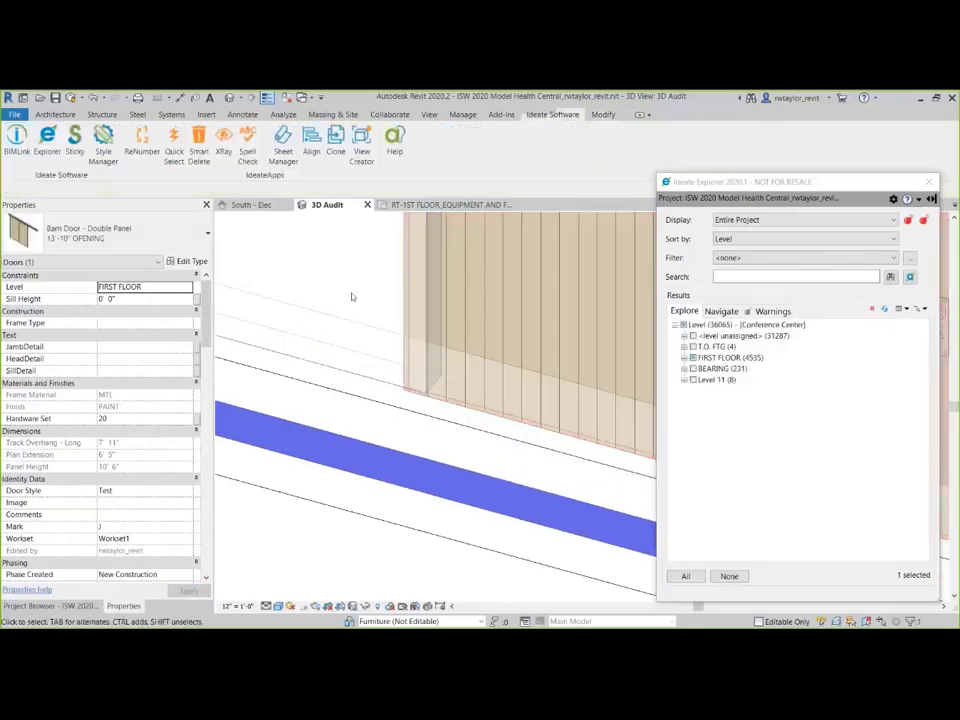
pyautogui.scroll(-6, 369, 400)
pyautogui.moveTo(369, 400); pyautogui.dragTo(396, 428, button='middle')
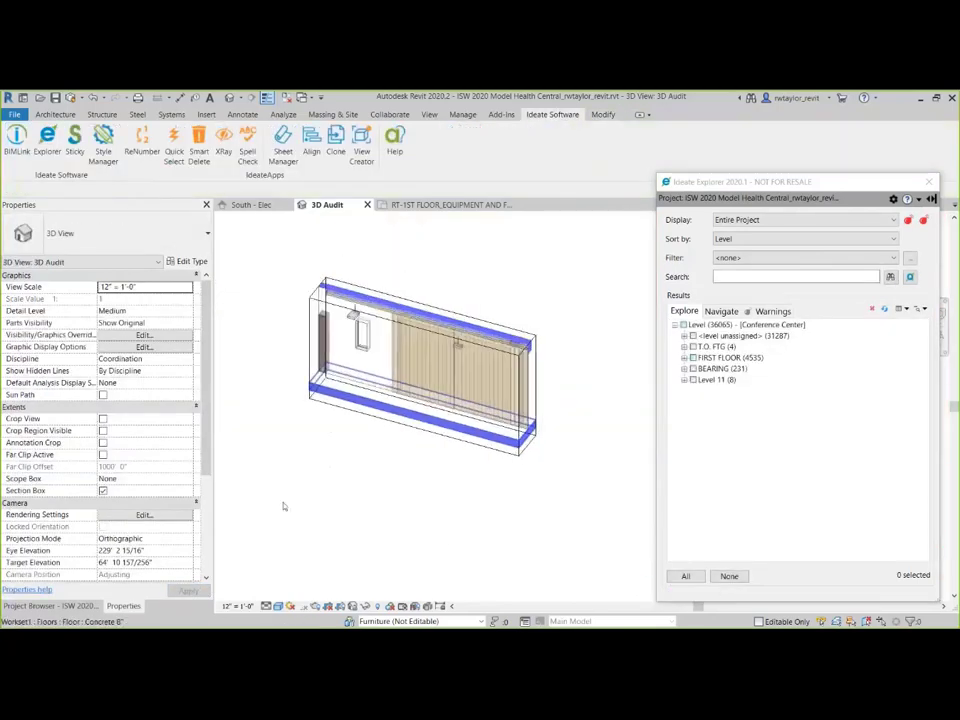
# Step: Turn off the Section Box in the 3D Audit view, fit the whole model in view and clear the selection
pyautogui.click(102, 491)
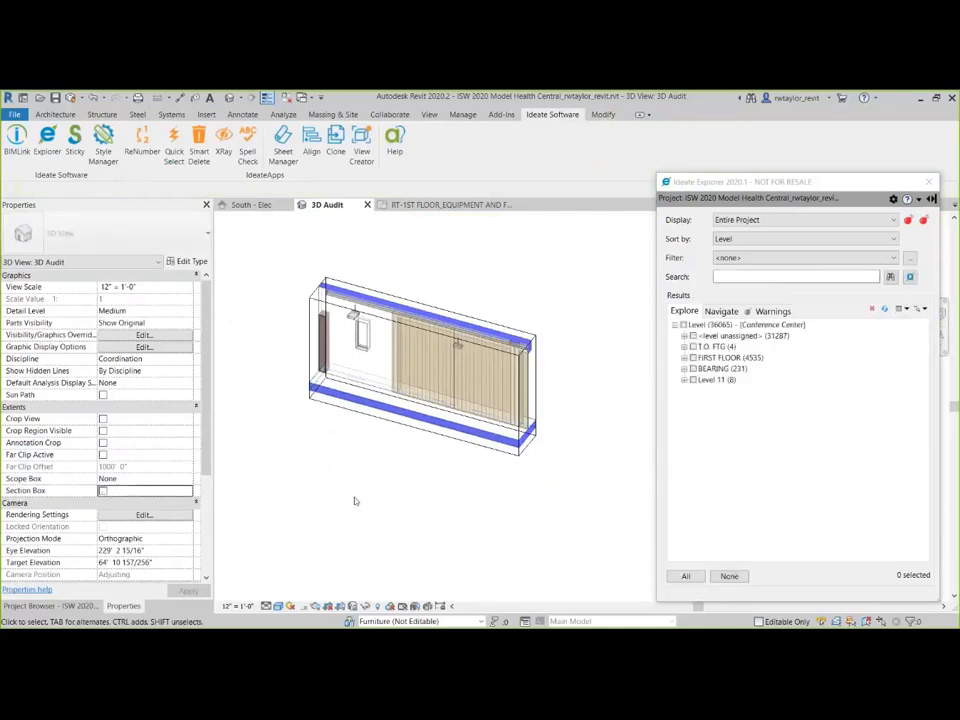
pyautogui.rightClick(355, 506)
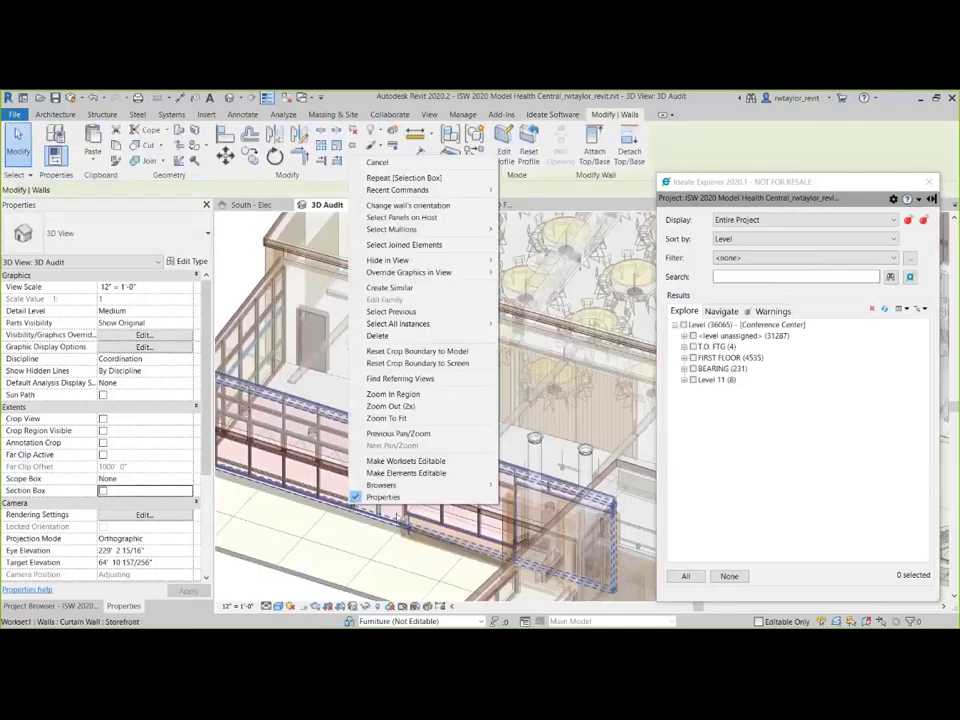
pyautogui.click(402, 418)
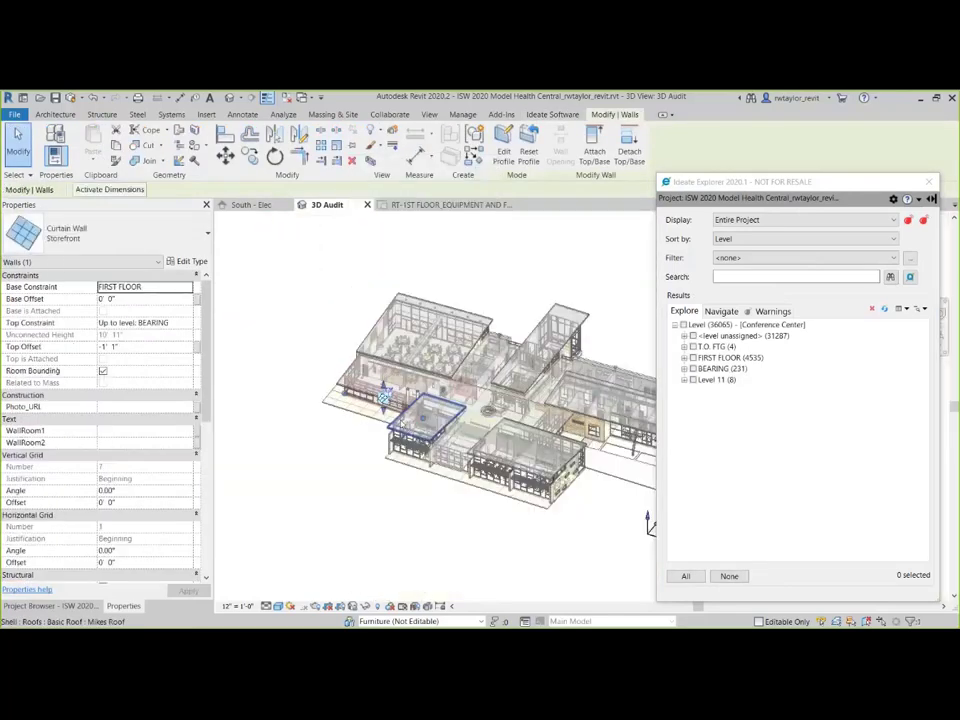
pyautogui.click(339, 529)
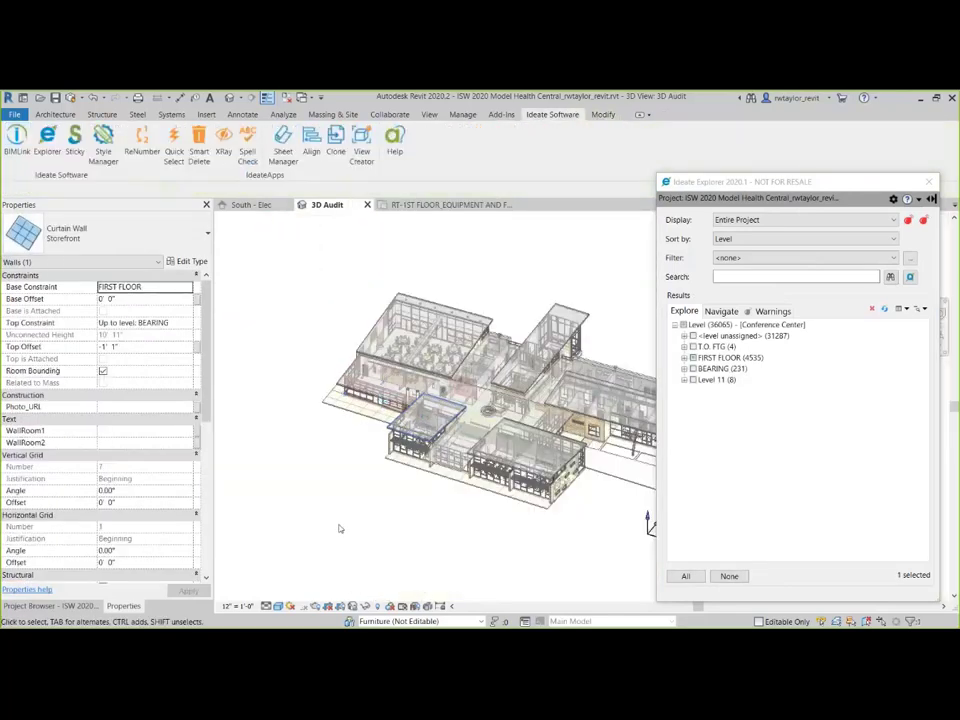
# Step: Sort the Ideate Explorer results by Category and apply the <Ideate Audit> filter
pyautogui.click(775, 240)
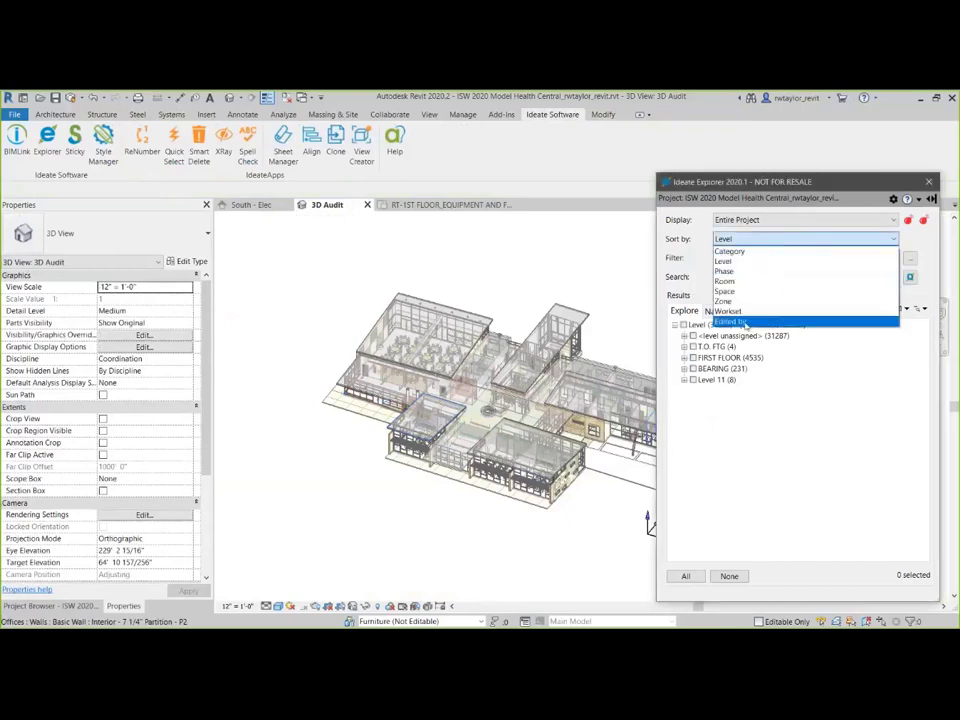
pyautogui.click(755, 252)
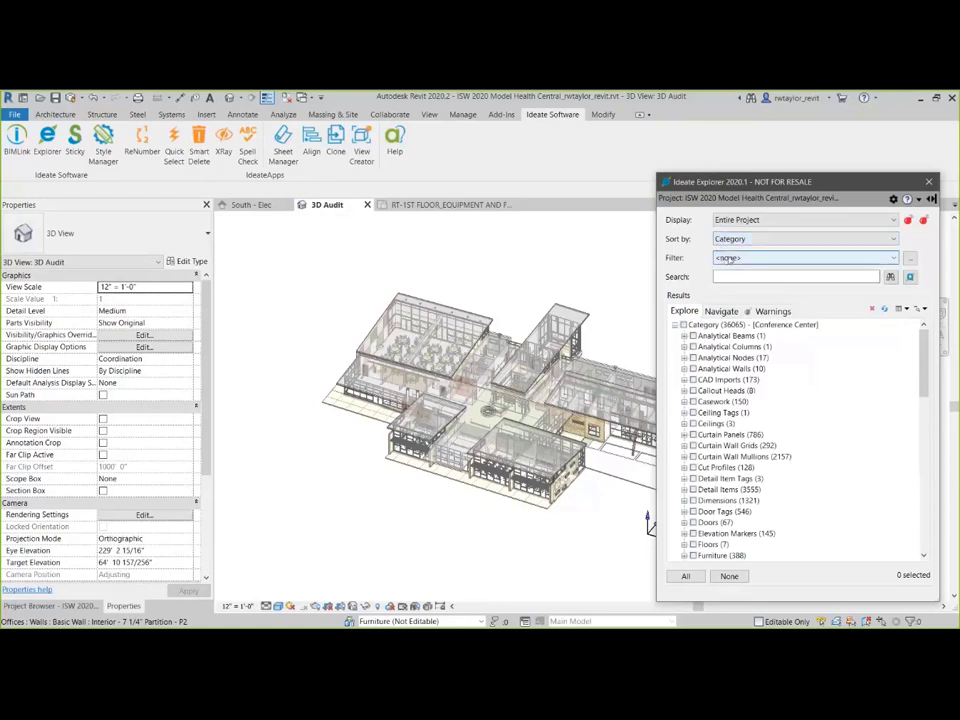
pyautogui.click(728, 258)
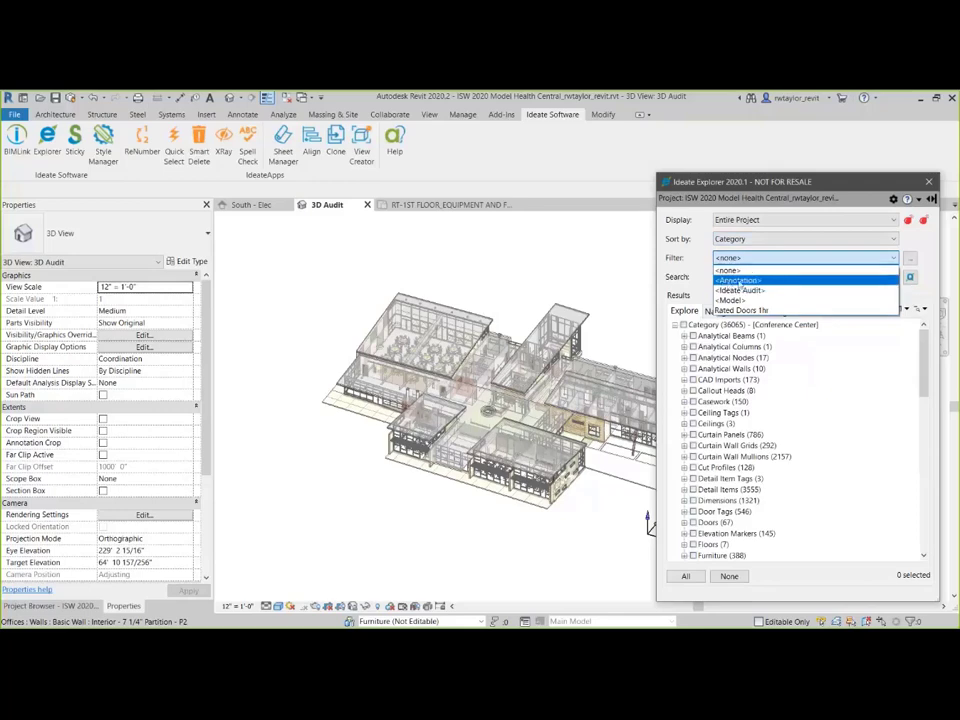
pyautogui.click(745, 292)
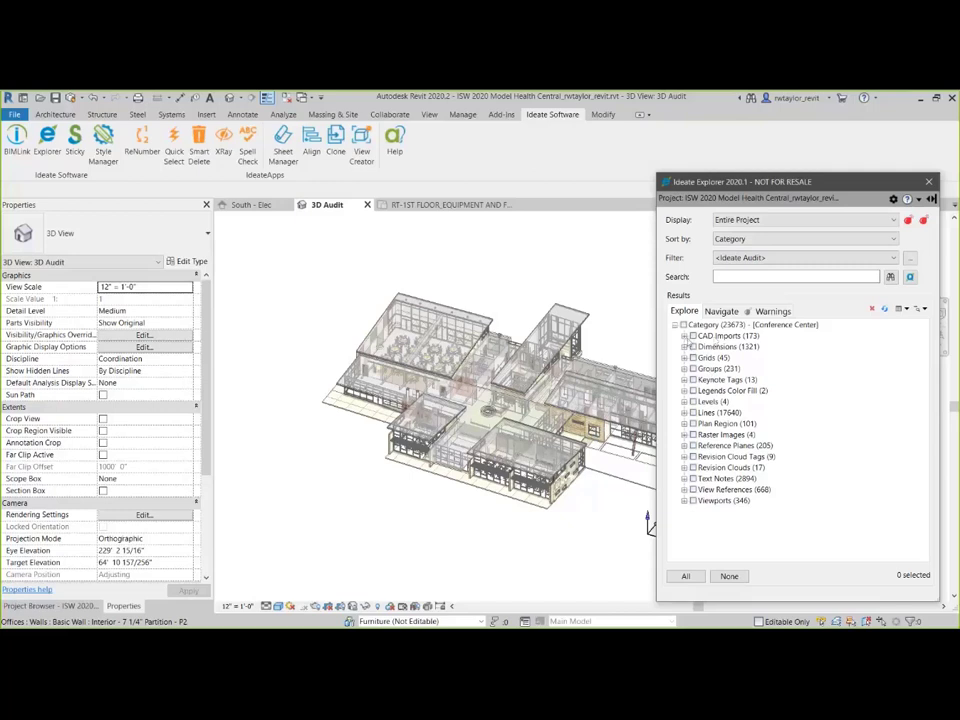
# Step: Find the A8-1 DOOR DETAILS.dwg imports under CAD Imports and inspect the first instance in its drafting view
pyautogui.click(684, 336)
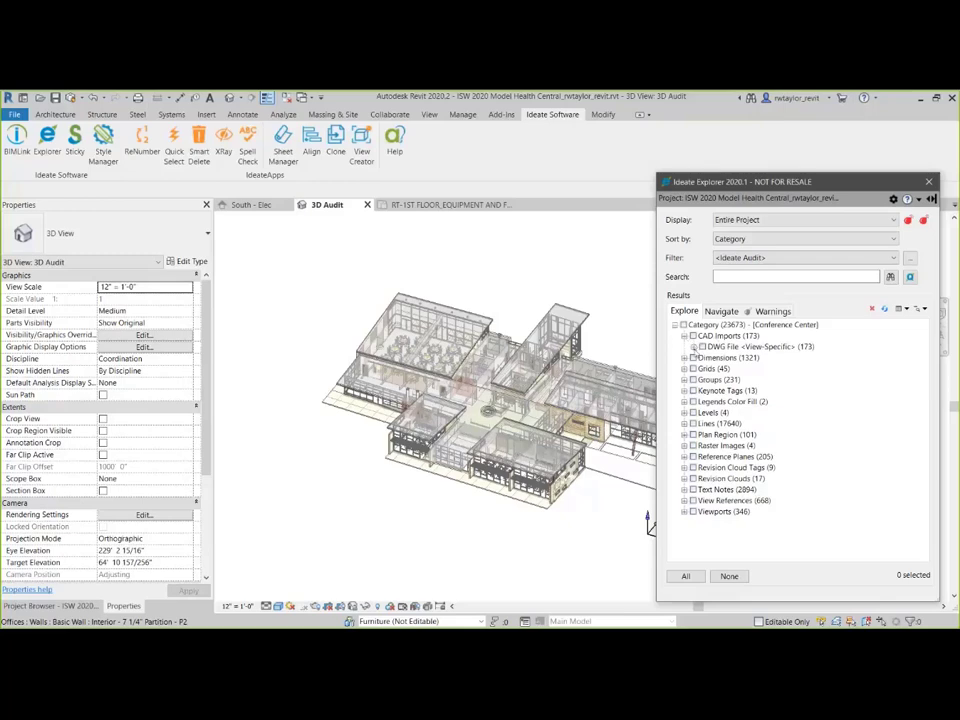
pyautogui.click(693, 346)
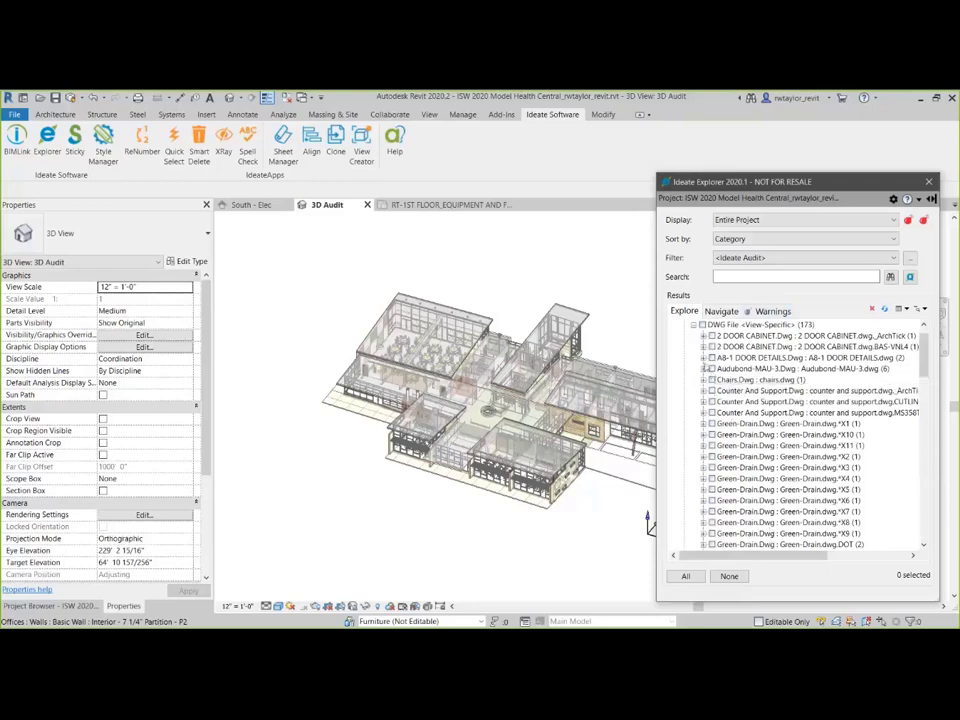
pyautogui.click(703, 358)
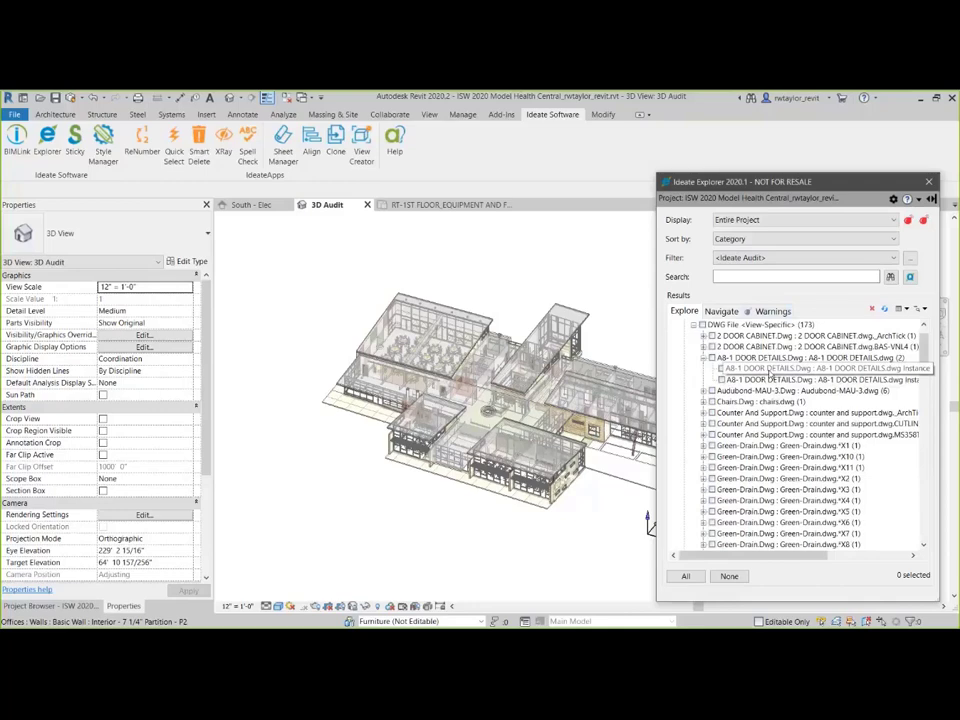
pyautogui.doubleClick(770, 371)
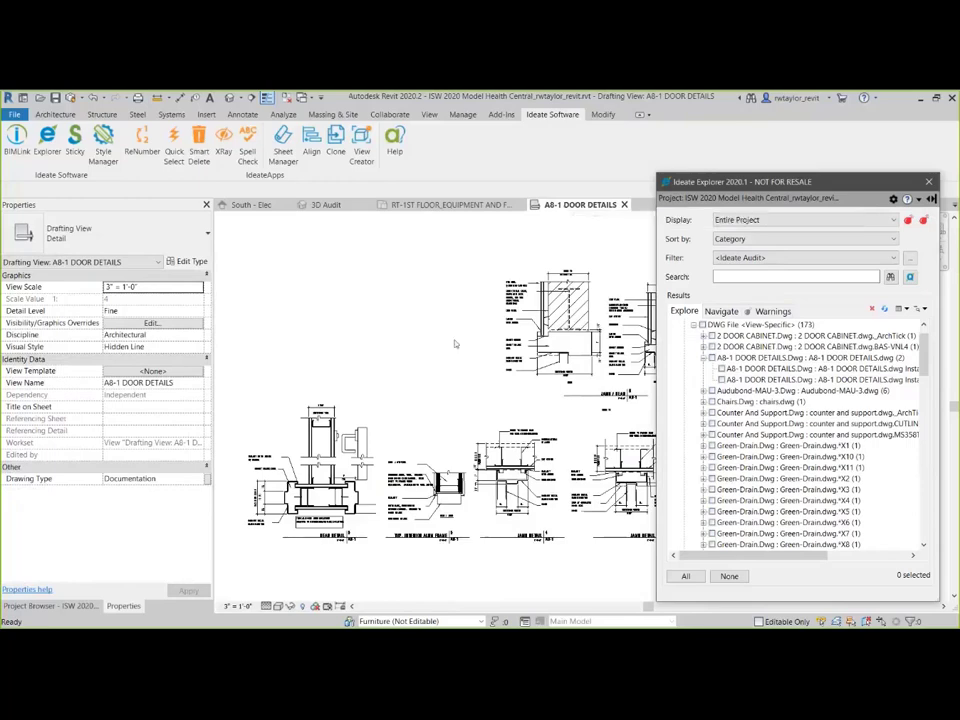
pyautogui.scroll(-6, 407, 406)
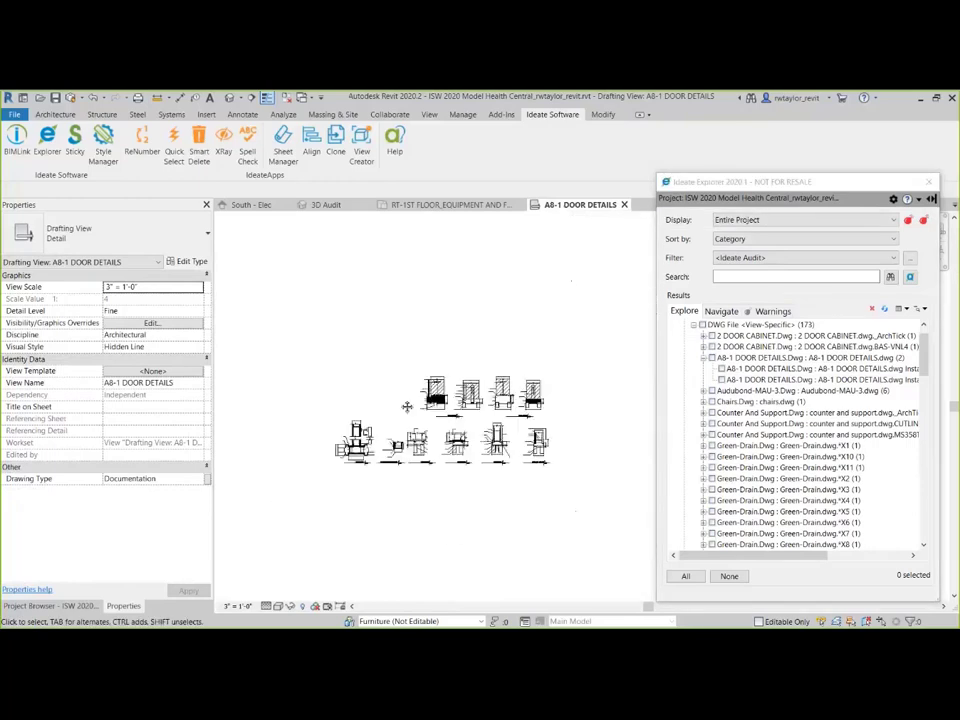
pyautogui.scroll(4, 407, 406)
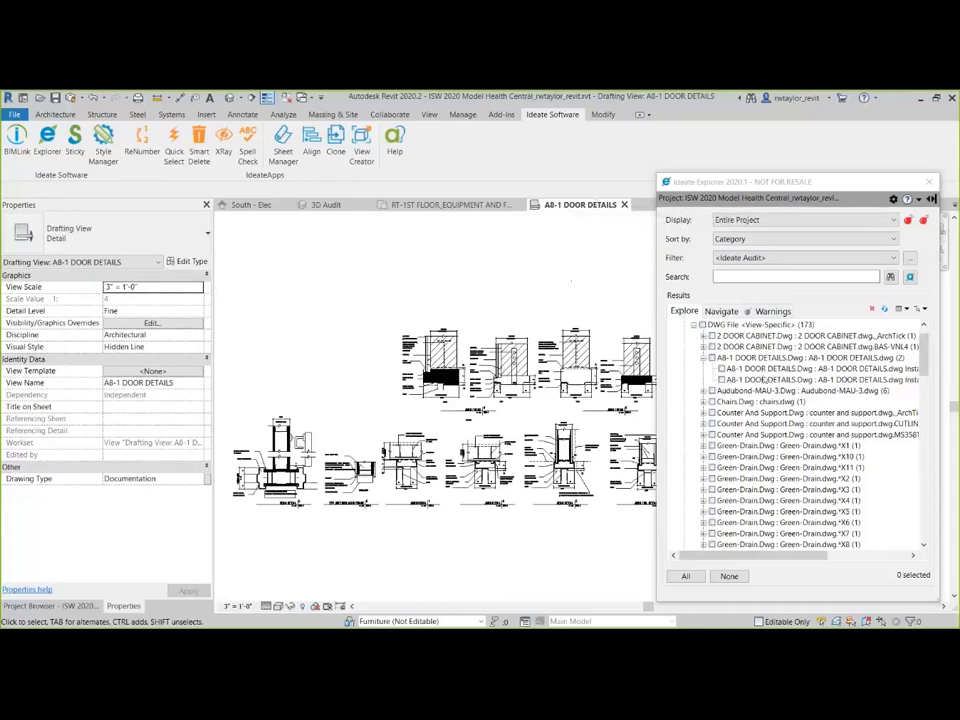
# Step: Locate the second A8-1 DOOR DETAILS.dwg instance with hidden elements temporarily shown, and move the Ideate Explorer window clear of it
pyautogui.click(764, 381)
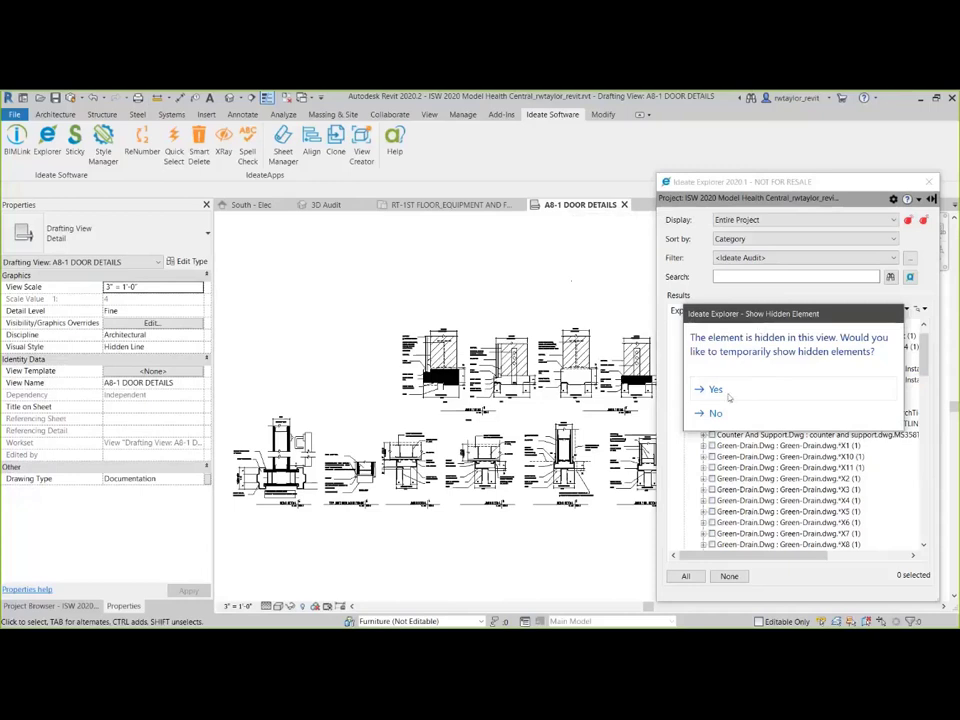
pyautogui.click(716, 390)
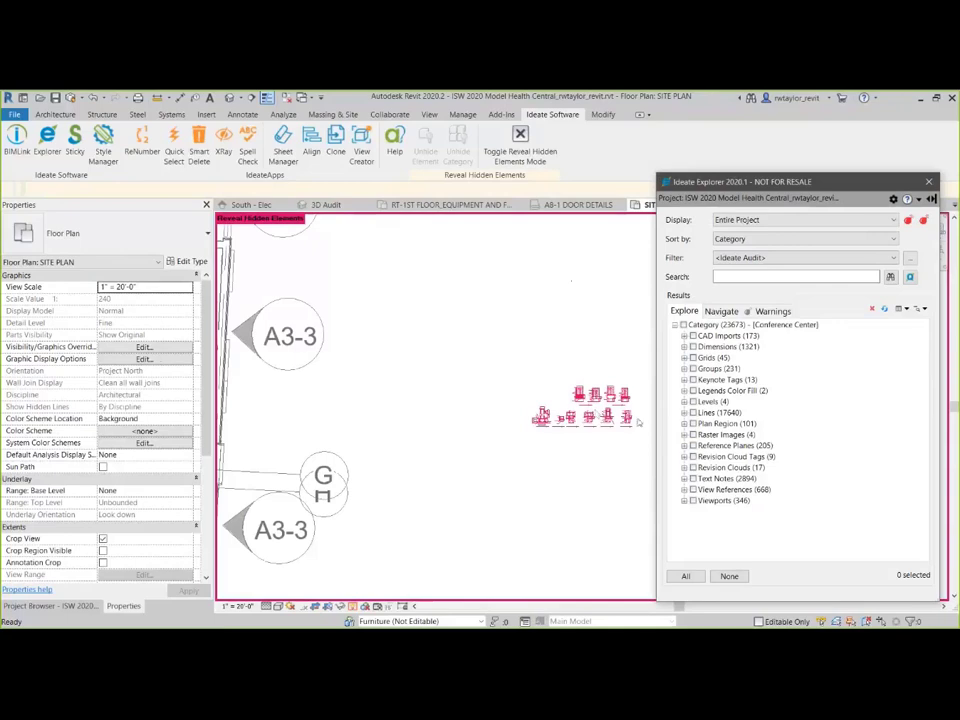
pyautogui.scroll(-5, 575, 449)
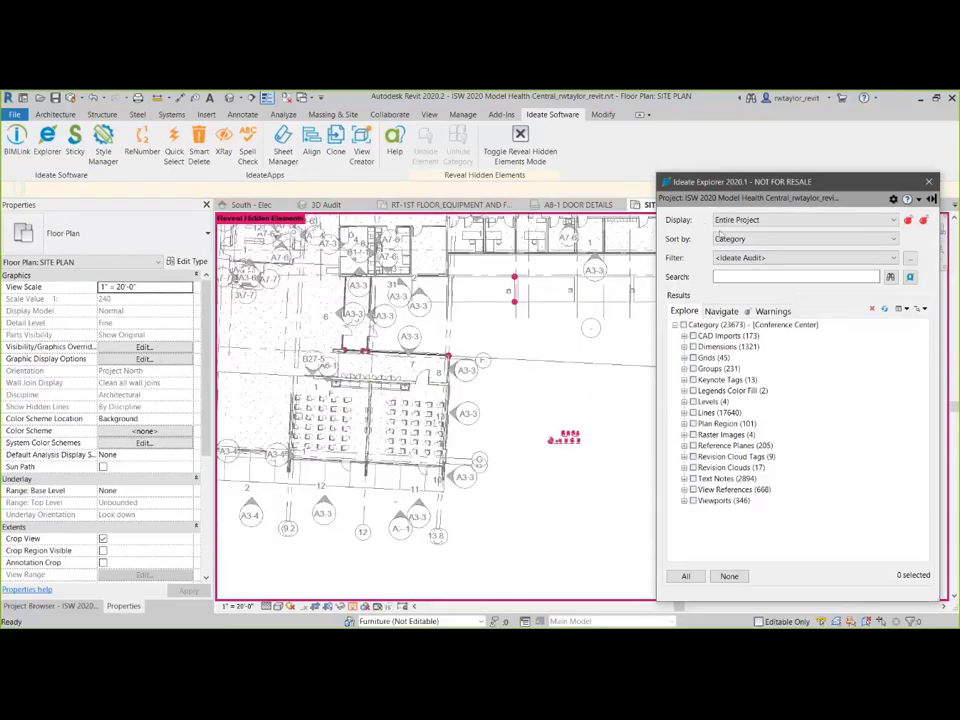
pyautogui.moveTo(719, 182); pyautogui.dragTo(701, 269)
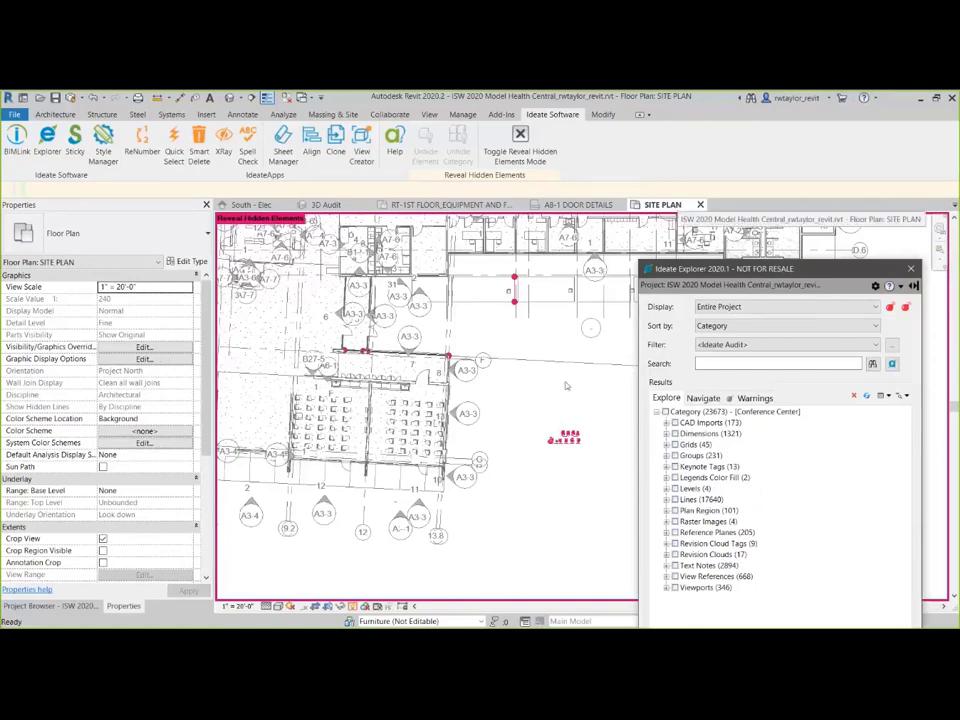
pyautogui.scroll(-1, 566, 412)
pyautogui.moveTo(566, 412); pyautogui.dragTo(457, 410, button='middle')
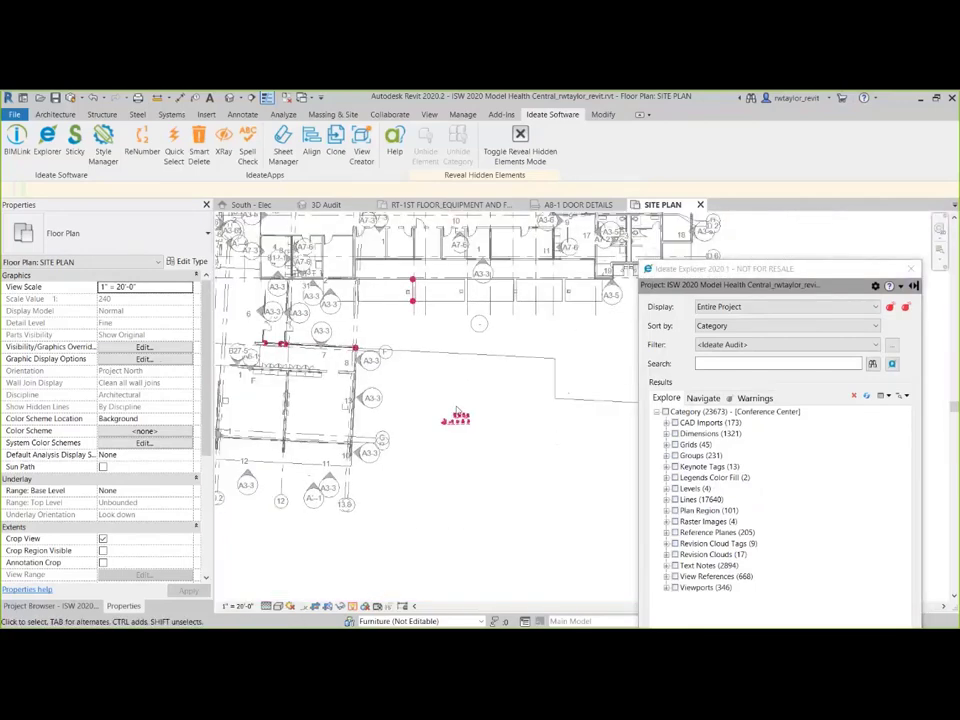
# Step: Delete the hidden A8-1 DOOR DETAILS.dwg import from the SITE PLAN view through Ideate Explorer
pyautogui.press('h')
pyautogui.press('i')
pyautogui.scroll(3, 463, 407)
pyautogui.scroll(2, 480, 418)
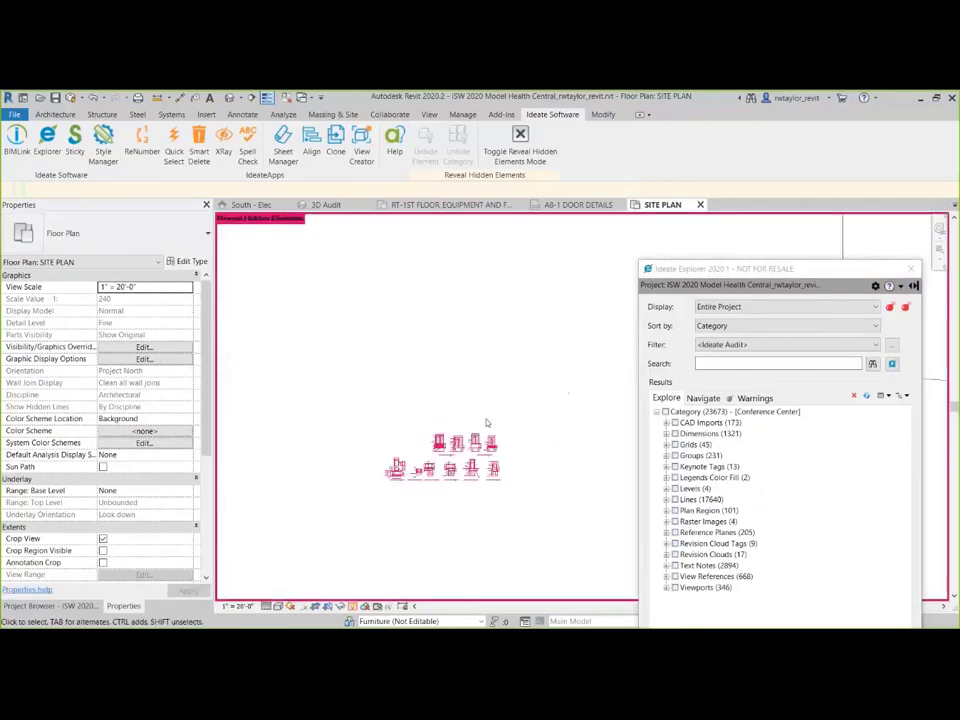
pyautogui.scroll(2, 500, 440)
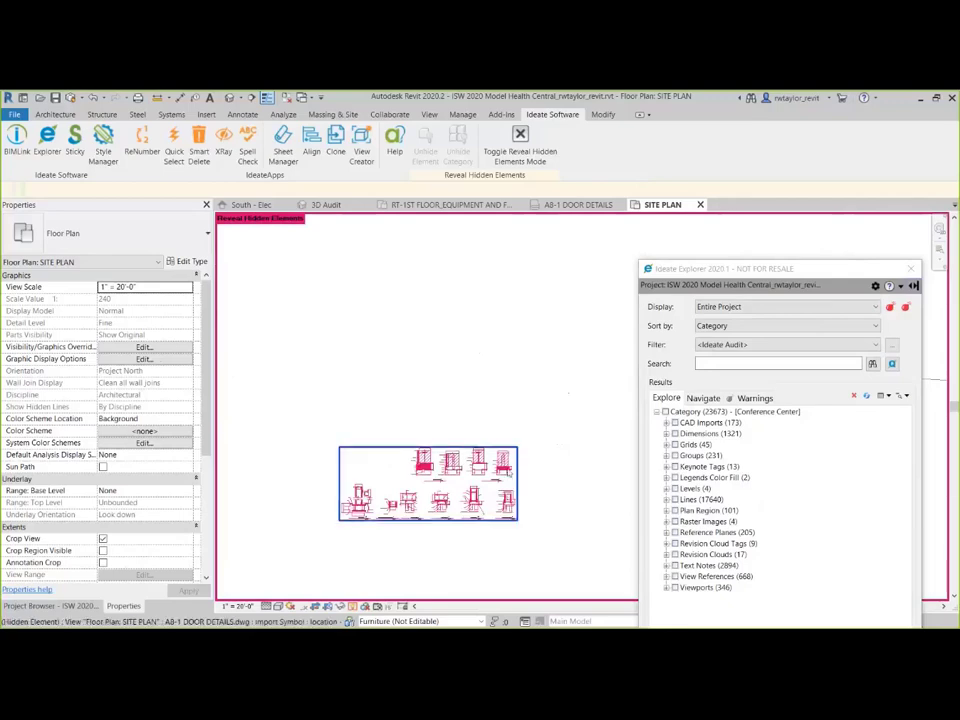
pyautogui.click(508, 477)
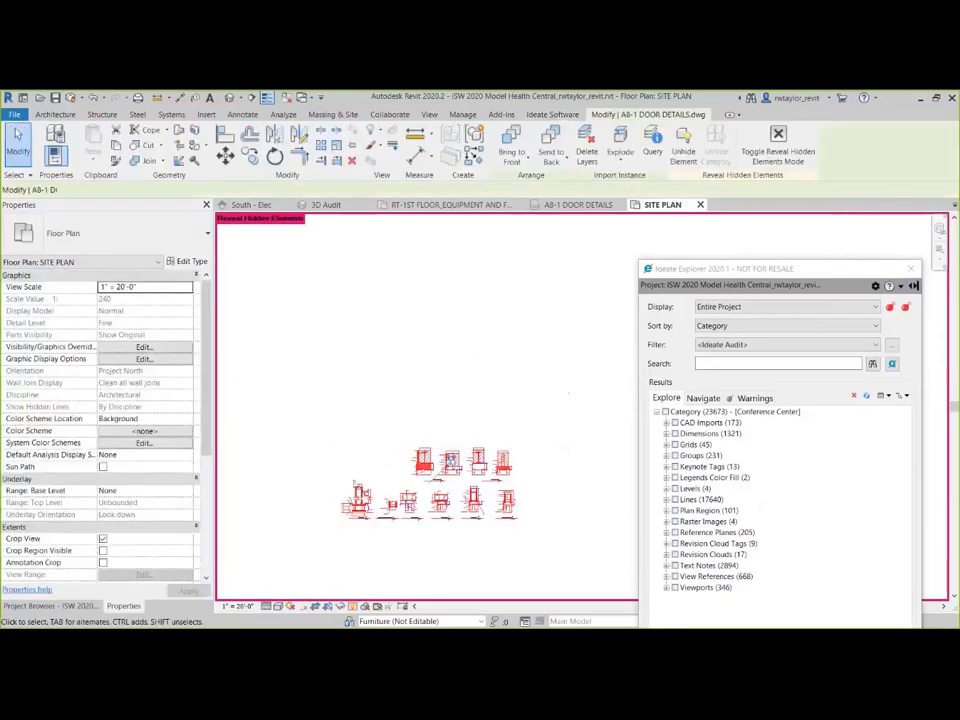
pyautogui.click(855, 396)
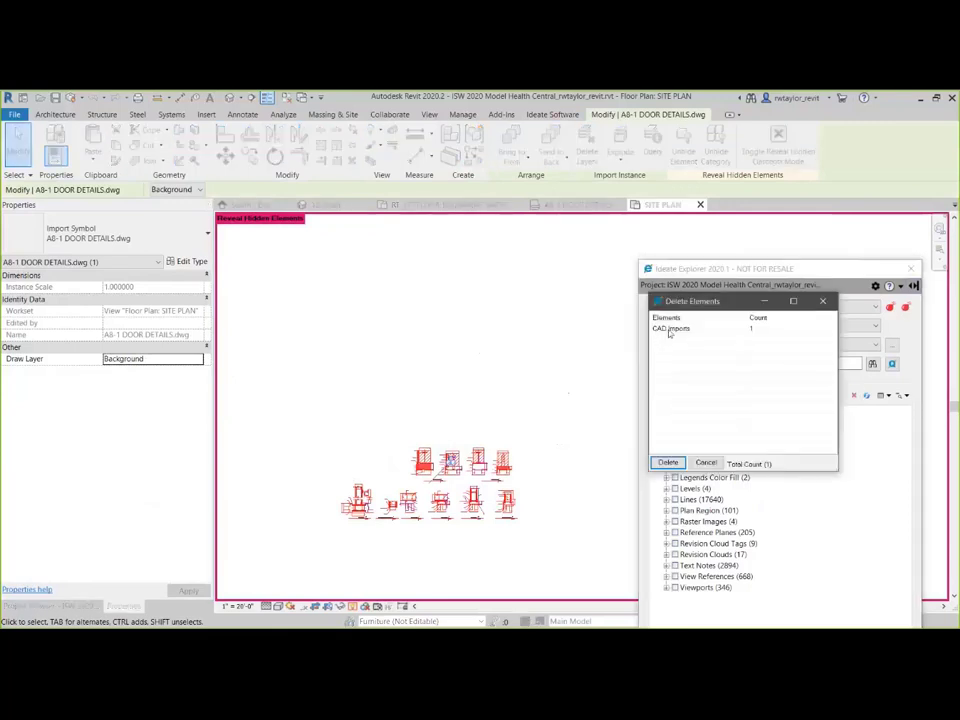
pyautogui.click(668, 464)
pyautogui.press('Delete')
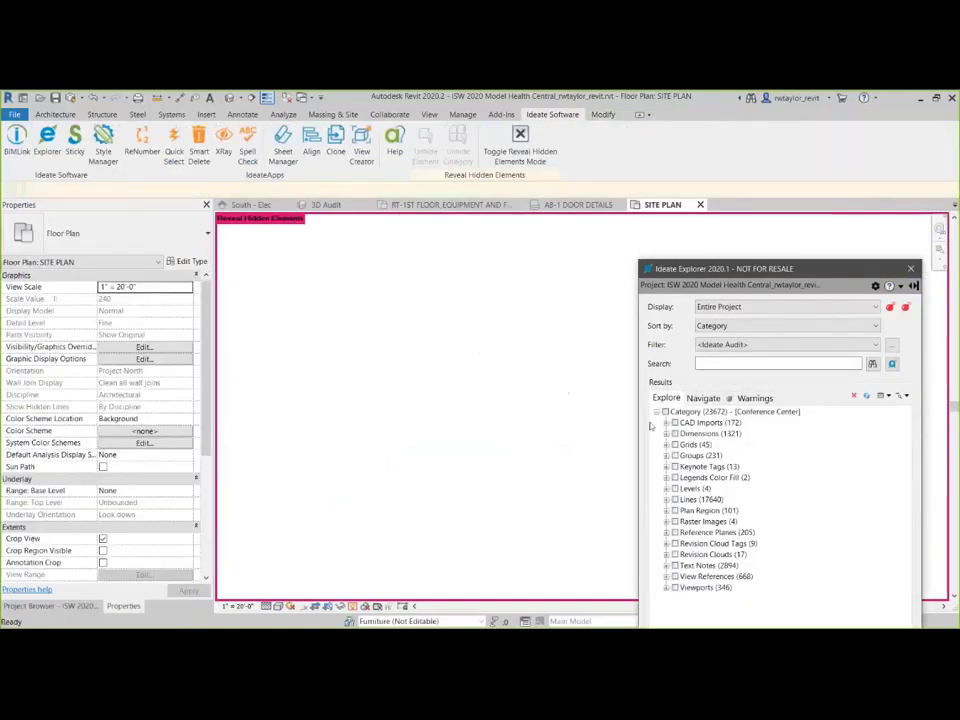
# Step: Check the remaining DWG imports under CAD Imports, leave Reveal Hidden Elements mode and fit the site plan in view
pyautogui.click(666, 422)
pyautogui.click(675, 434)
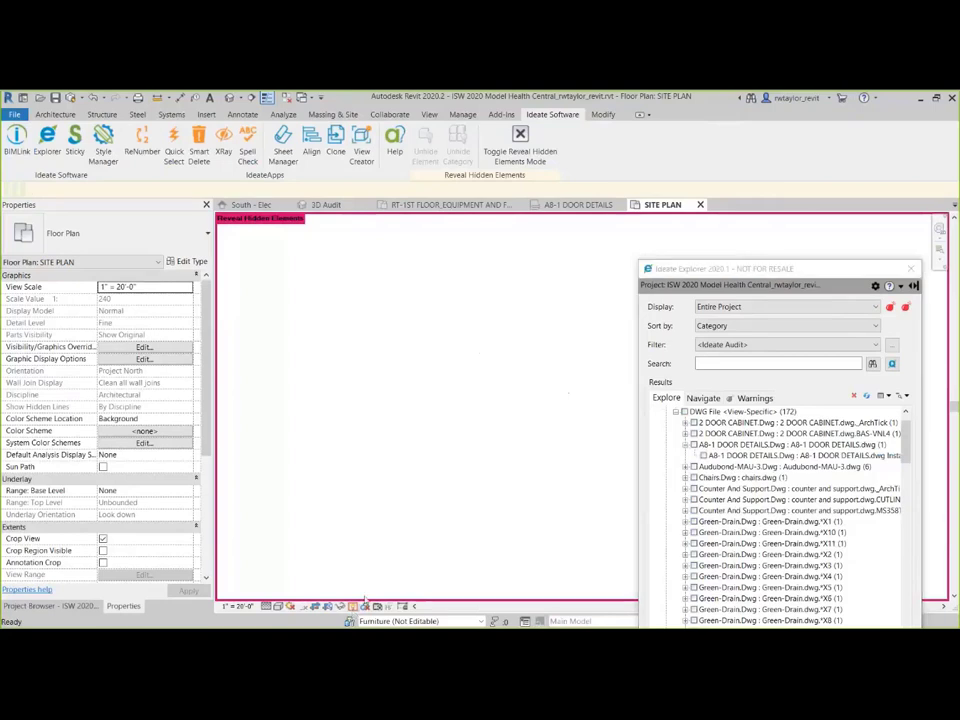
pyautogui.click(392, 409)
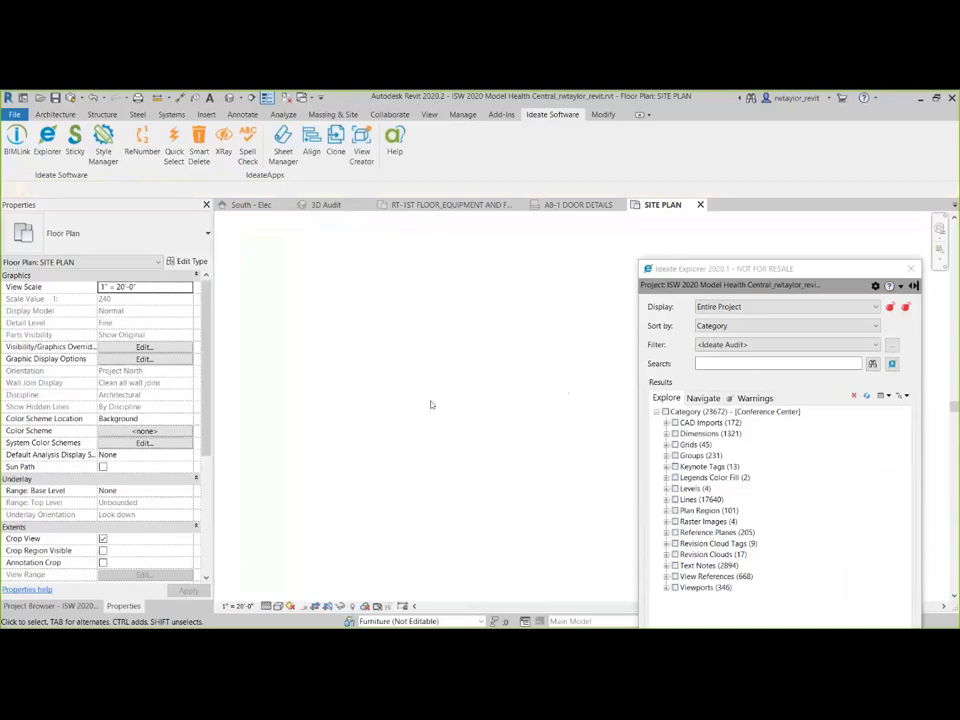
pyautogui.rightClick(422, 408)
pyautogui.click(460, 512)
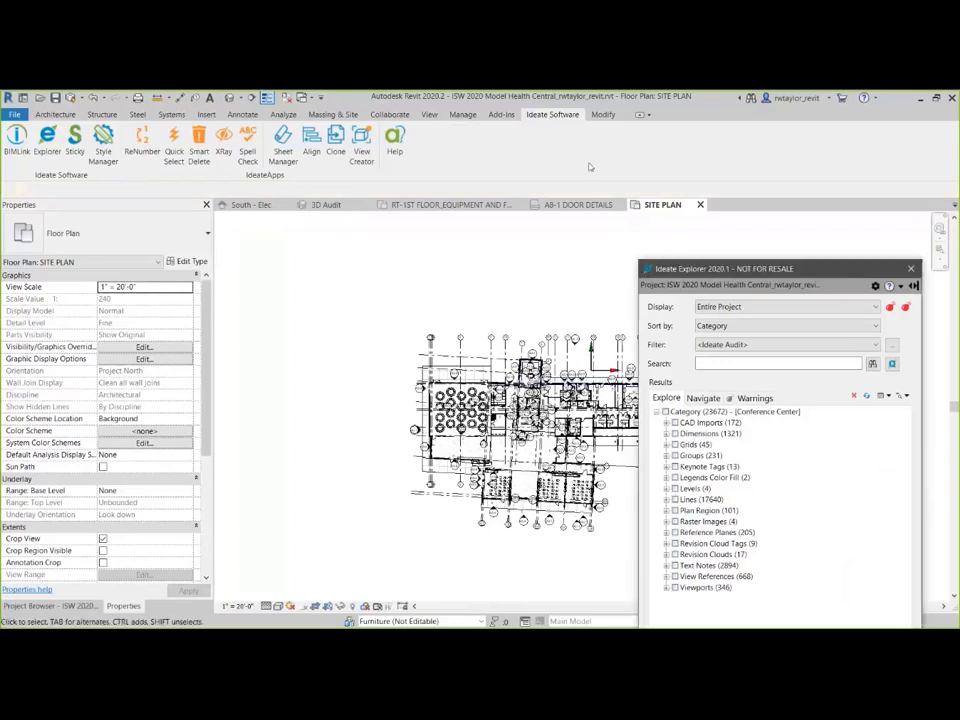
# Step: Reposition the Ideate Explorer window, expand the Dimensions category down to its styles and select every dimension in the project
pyautogui.moveTo(686, 268); pyautogui.dragTo(563, 161)
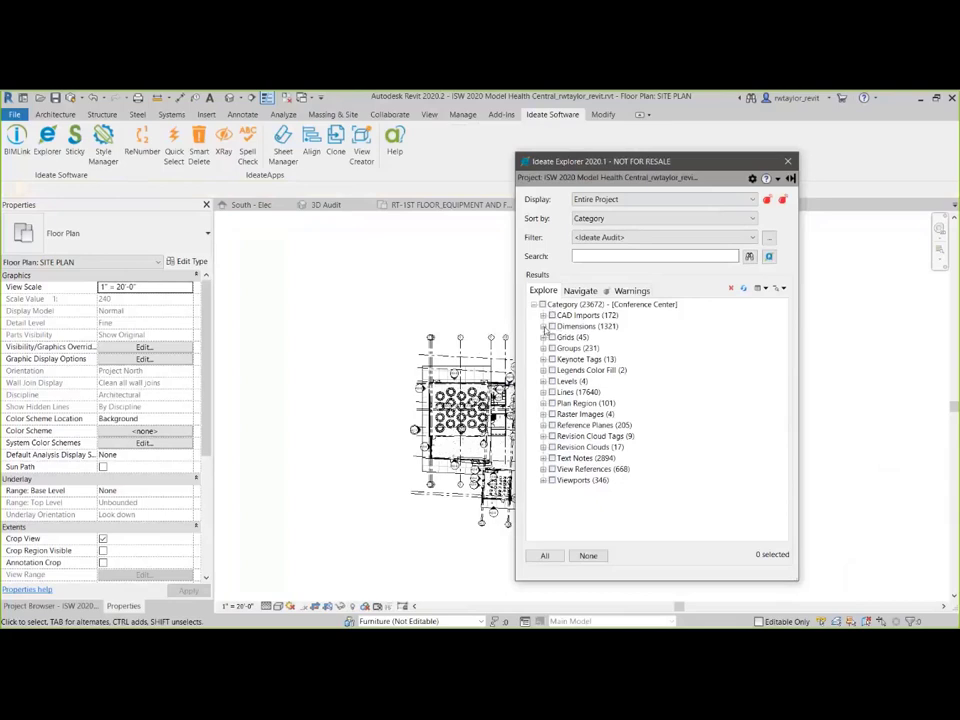
pyautogui.click(543, 326)
pyautogui.click(552, 337)
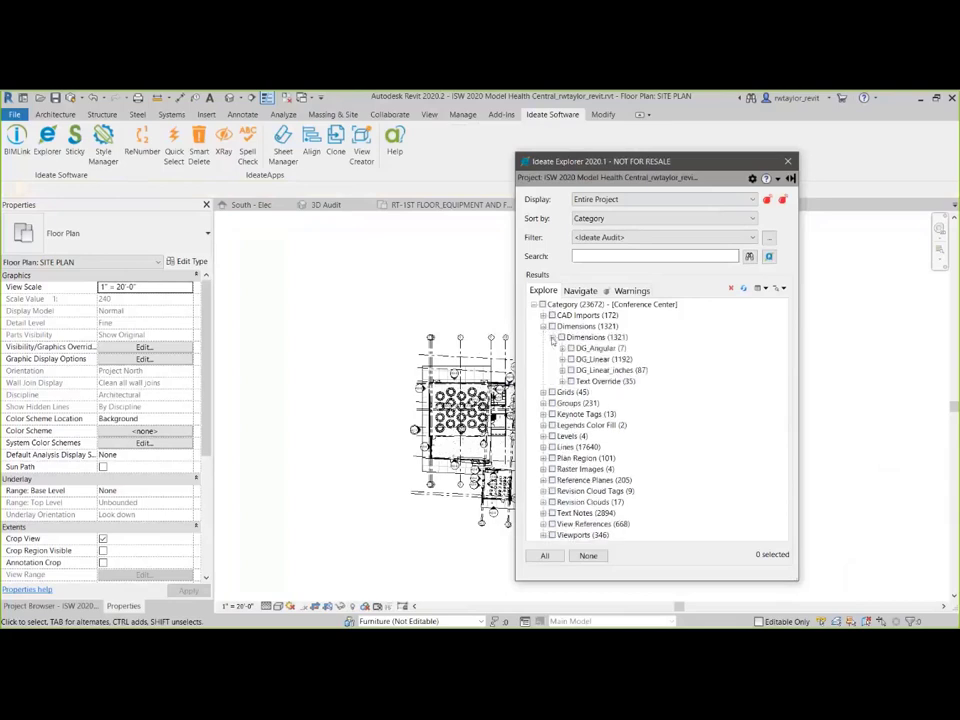
pyautogui.click(552, 326)
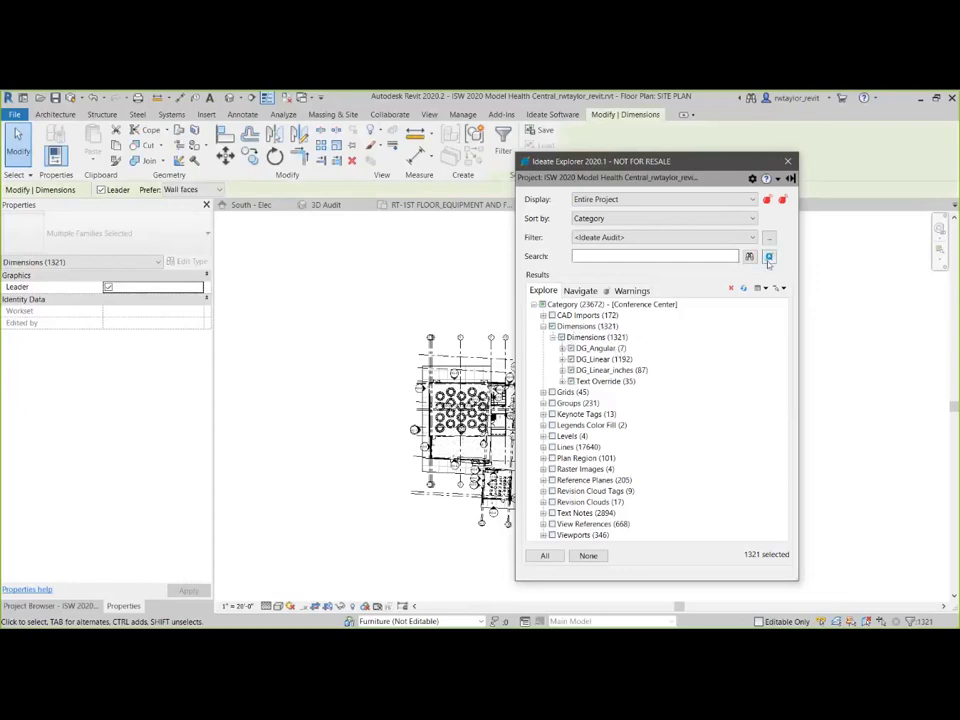
# Step: Query the selected dimensions for a Value Override of 48" MAX and pick the matching DG_Linear dimension in the results
pyautogui.click(768, 257)
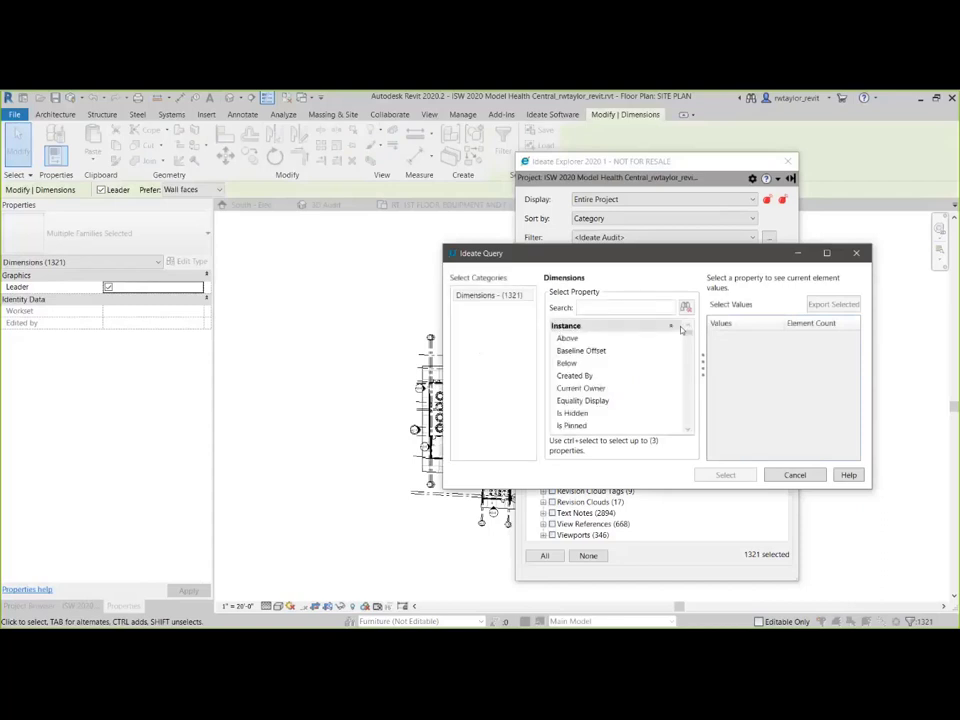
pyautogui.click(595, 307)
pyautogui.write('over')
pyautogui.click(599, 338)
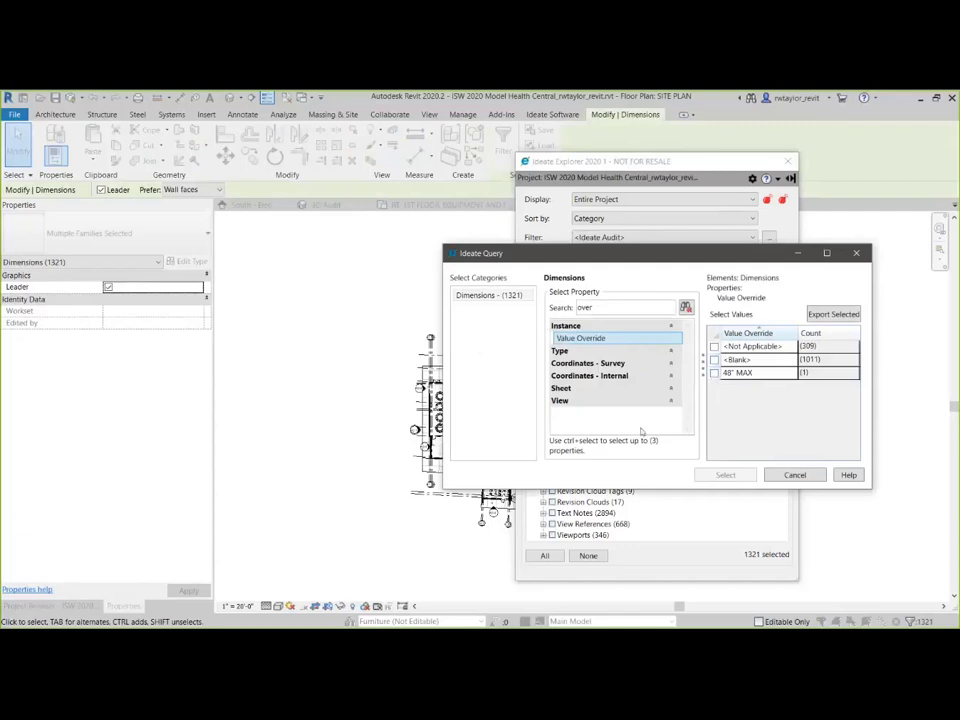
pyautogui.click(715, 374)
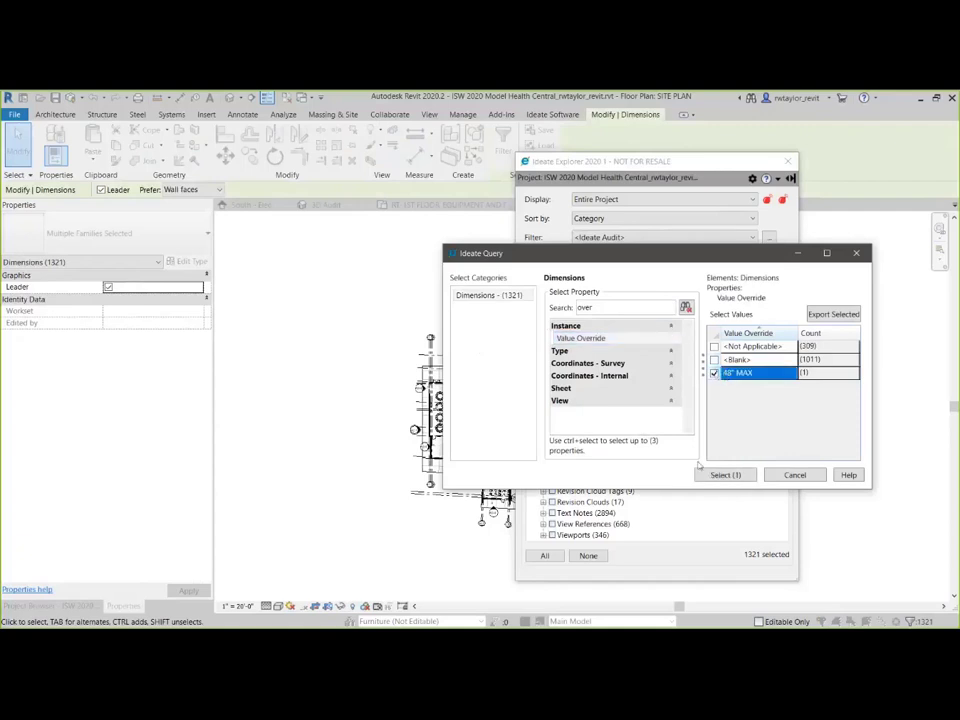
pyautogui.click(725, 476)
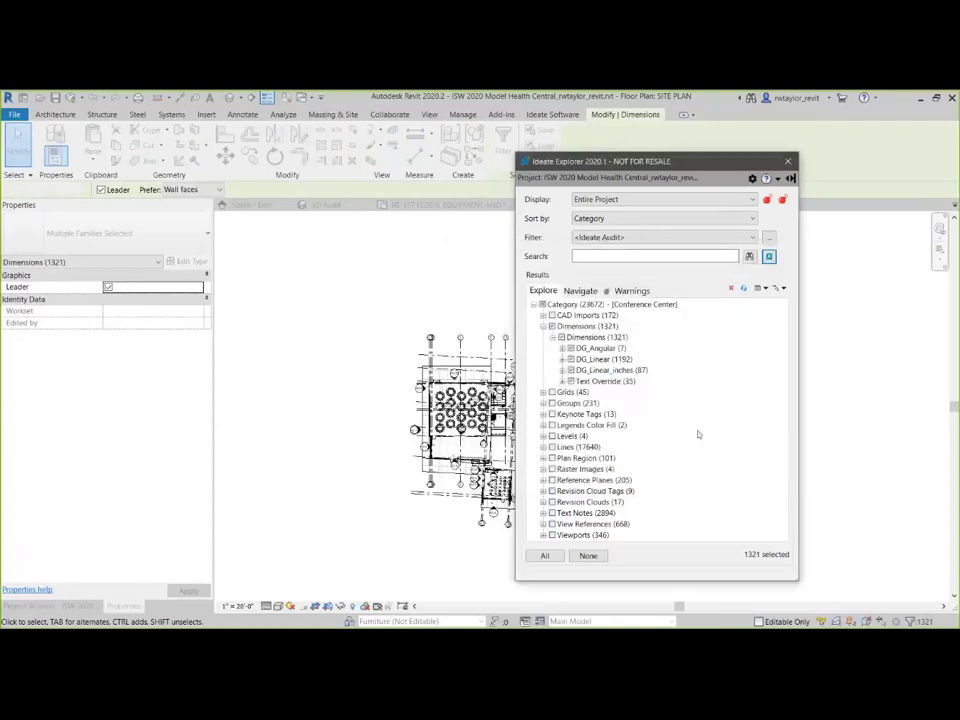
pyautogui.click(563, 337)
pyautogui.click(615, 349)
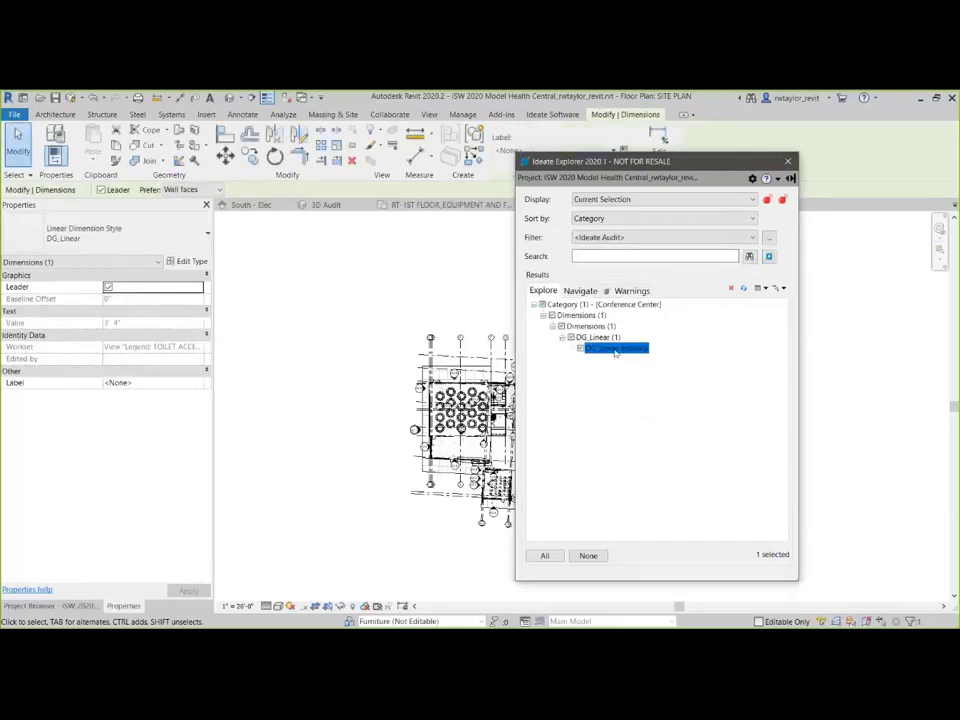
# Step: Go to the 48" MAX dimension at T-5 in the TOILET ACCESSORIES legend and replace its text override with the actual value
pyautogui.doubleClick(615, 349)
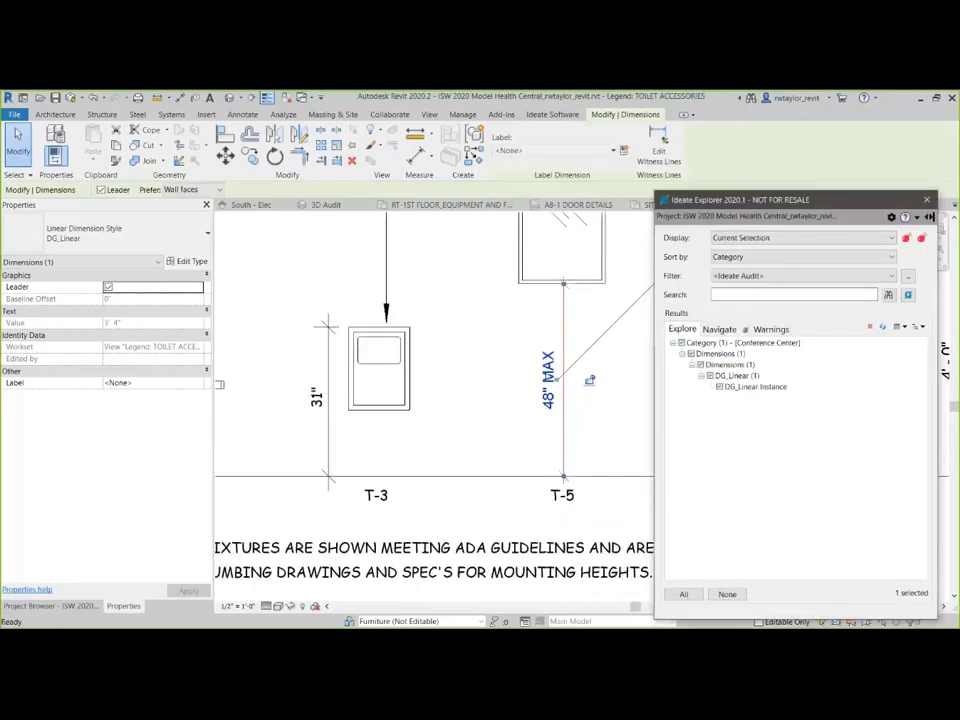
pyautogui.click(548, 375)
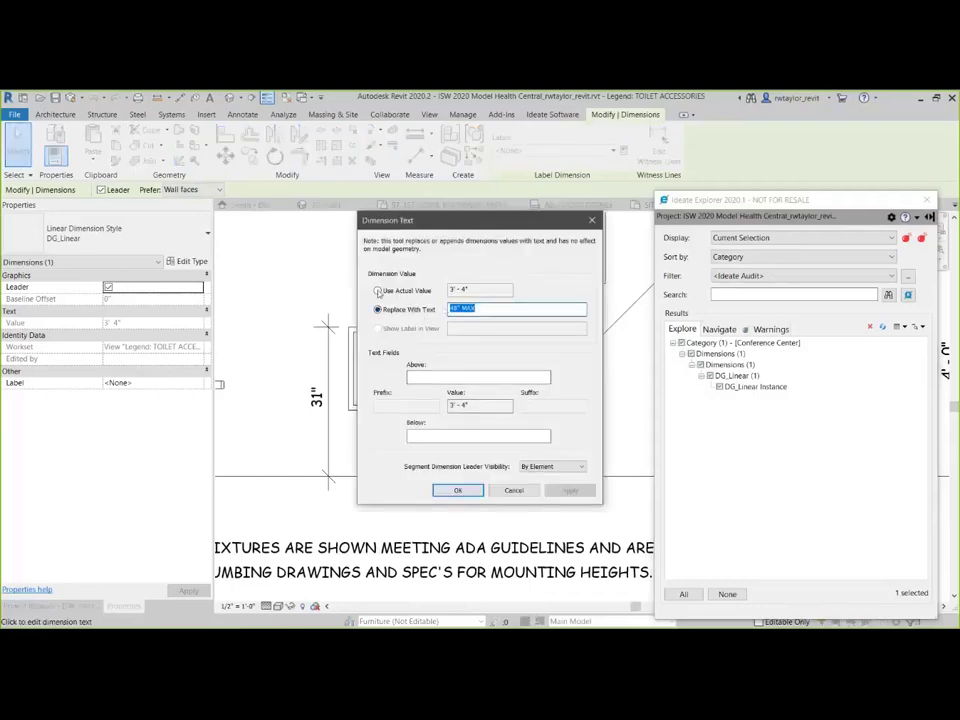
pyautogui.click(392, 292)
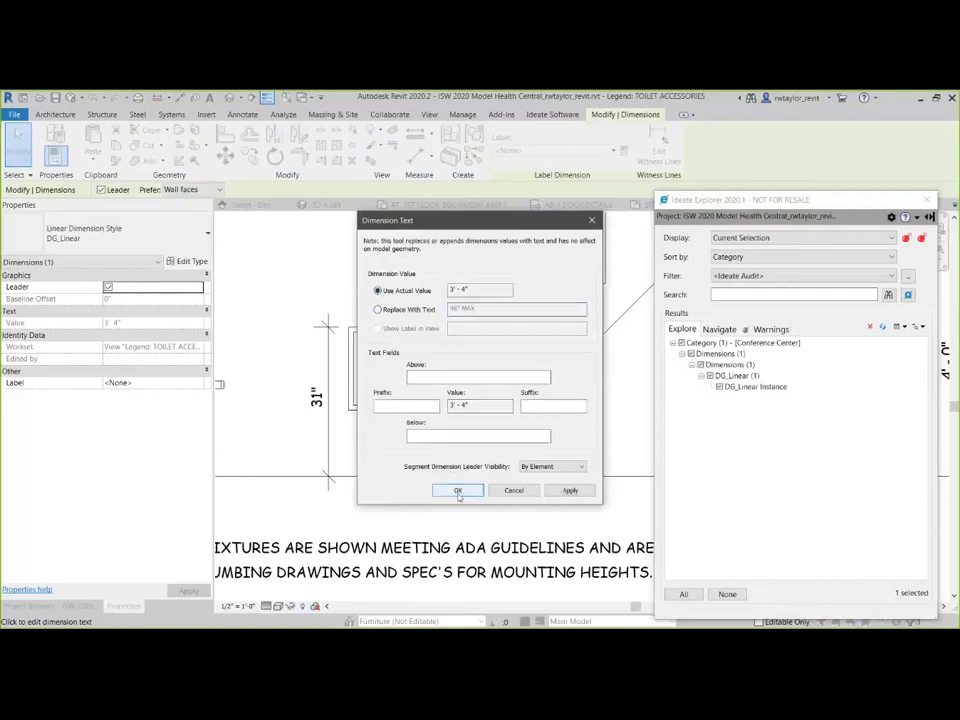
pyautogui.click(458, 491)
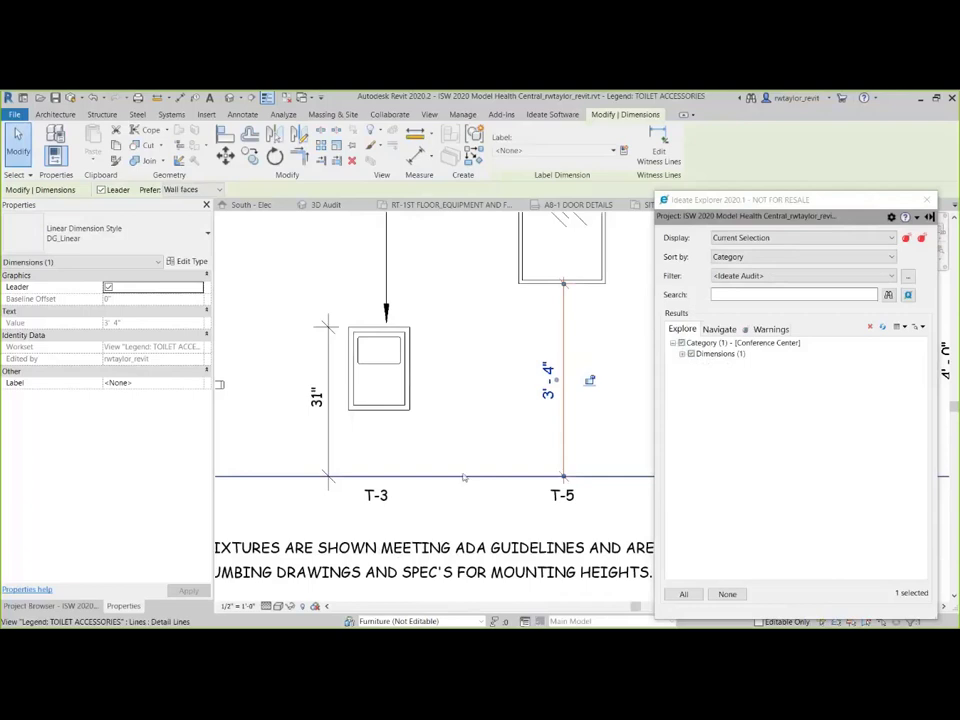
pyautogui.scroll(-3, 425, 458)
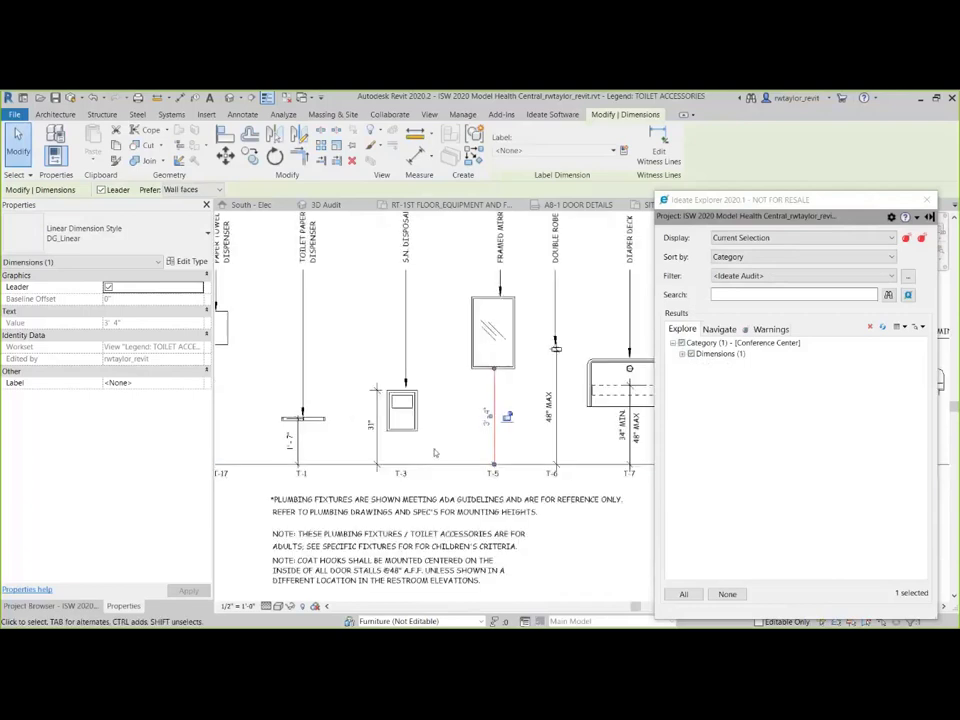
# Step: Display the entire project in Ideate Explorer, clear the selection and expand the Lines category down to the detail line styles
pyautogui.click(755, 238)
pyautogui.click(740, 251)
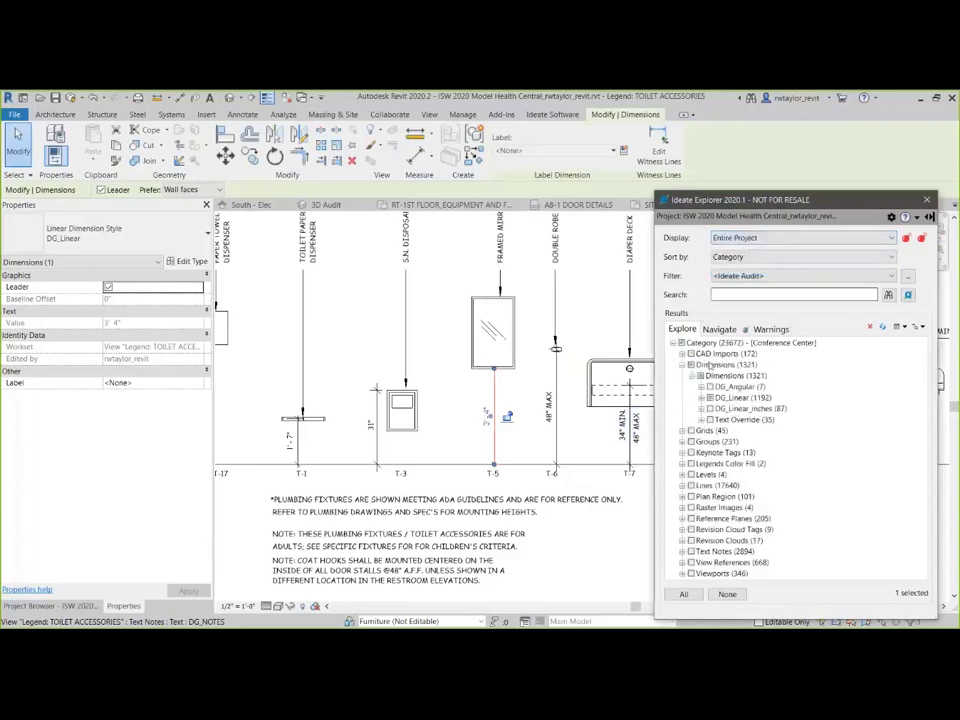
pyautogui.click(727, 594)
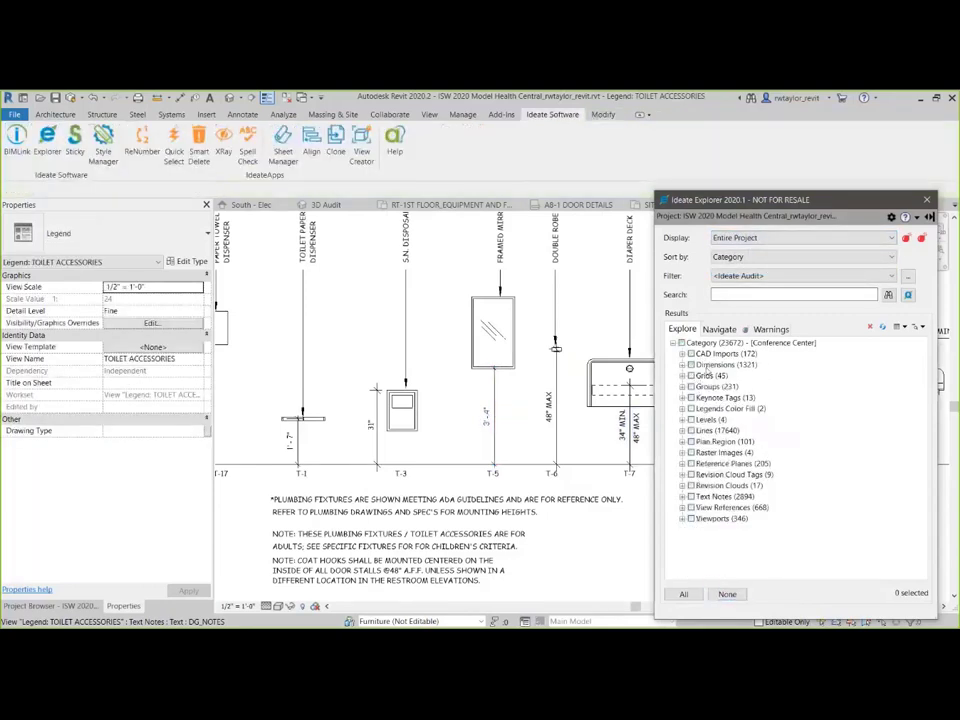
pyautogui.click(682, 431)
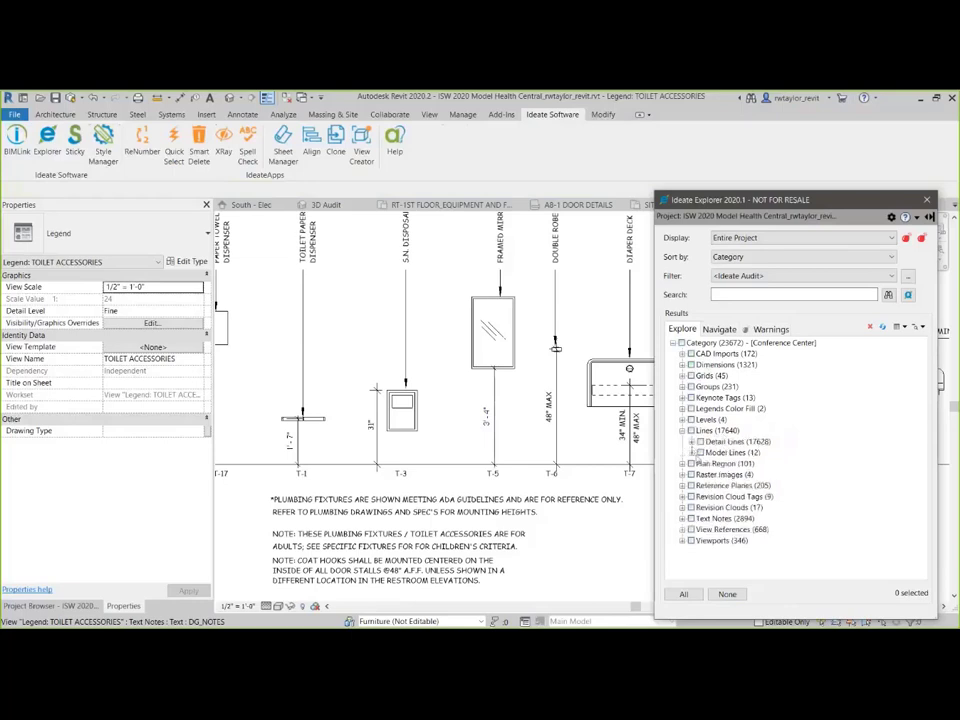
pyautogui.click(691, 442)
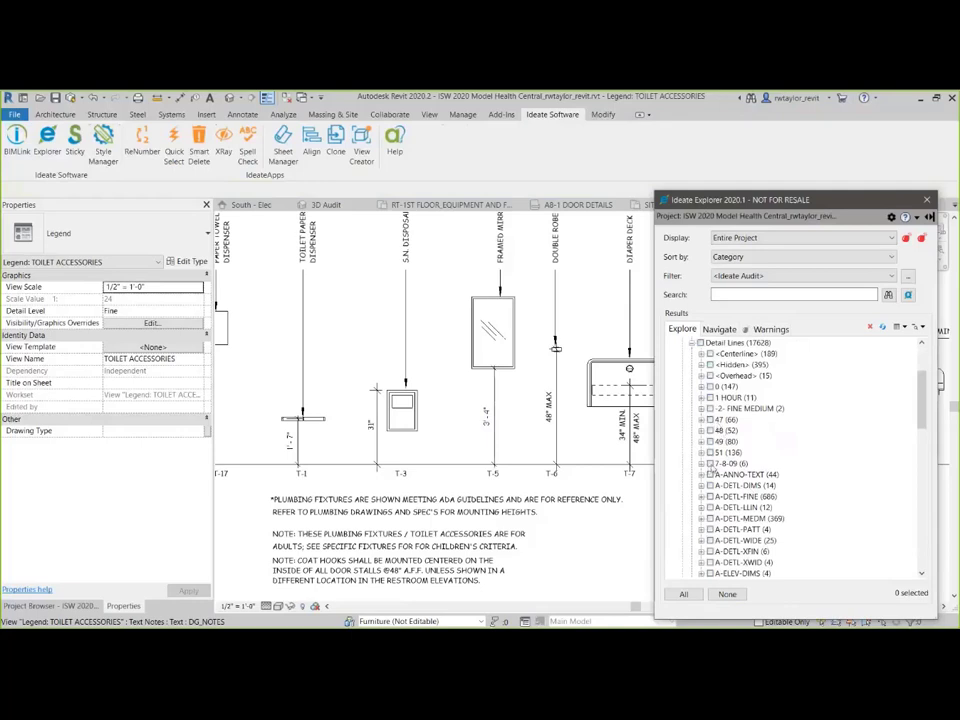
# Step: Reassign all detail lines in styles 0, 47, 48, 49, 51 and 7-8-09 to the A-DETL-FINE line style
pyautogui.click(710, 464)
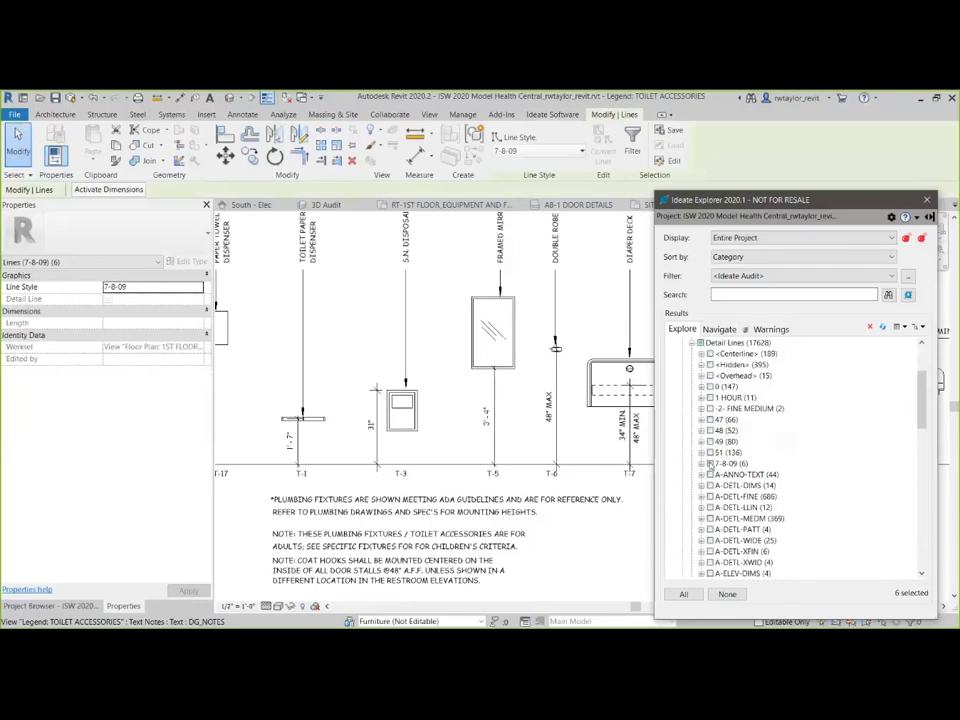
pyautogui.click(710, 441)
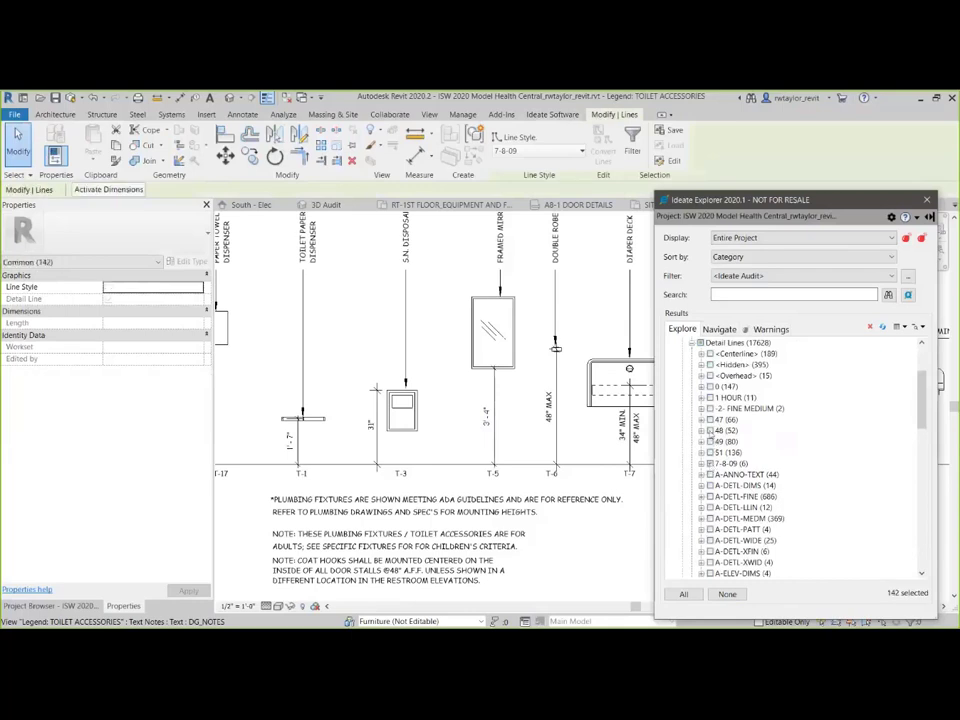
pyautogui.click(710, 419)
pyautogui.click(710, 430)
pyautogui.click(710, 452)
pyautogui.click(574, 153)
pyautogui.click(578, 152)
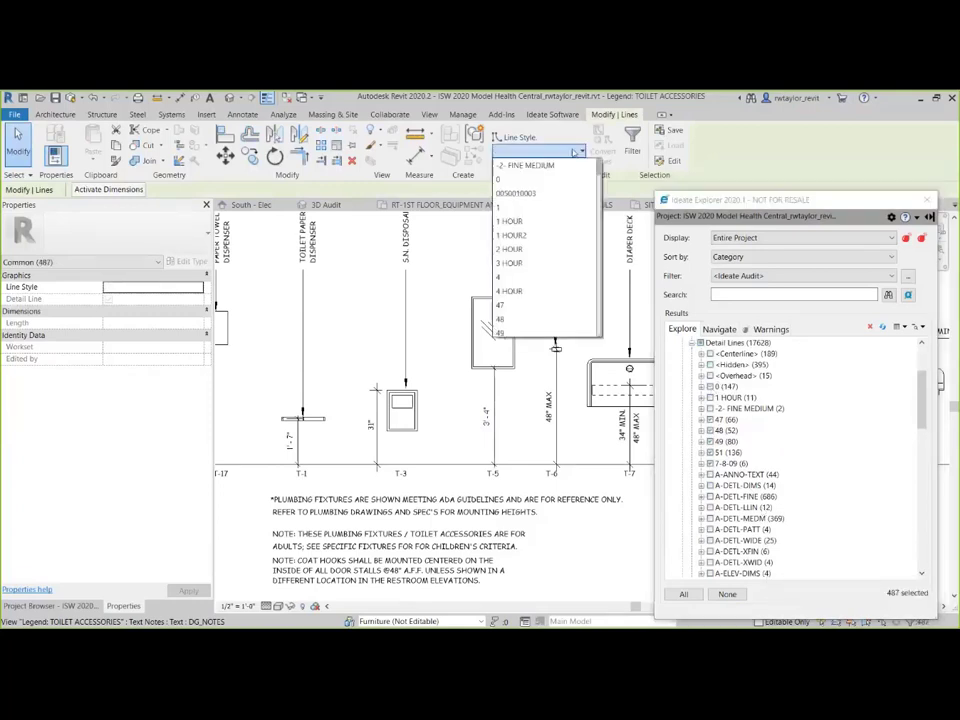
pyautogui.moveTo(599, 172); pyautogui.dragTo(598, 202)
pyautogui.click(520, 203)
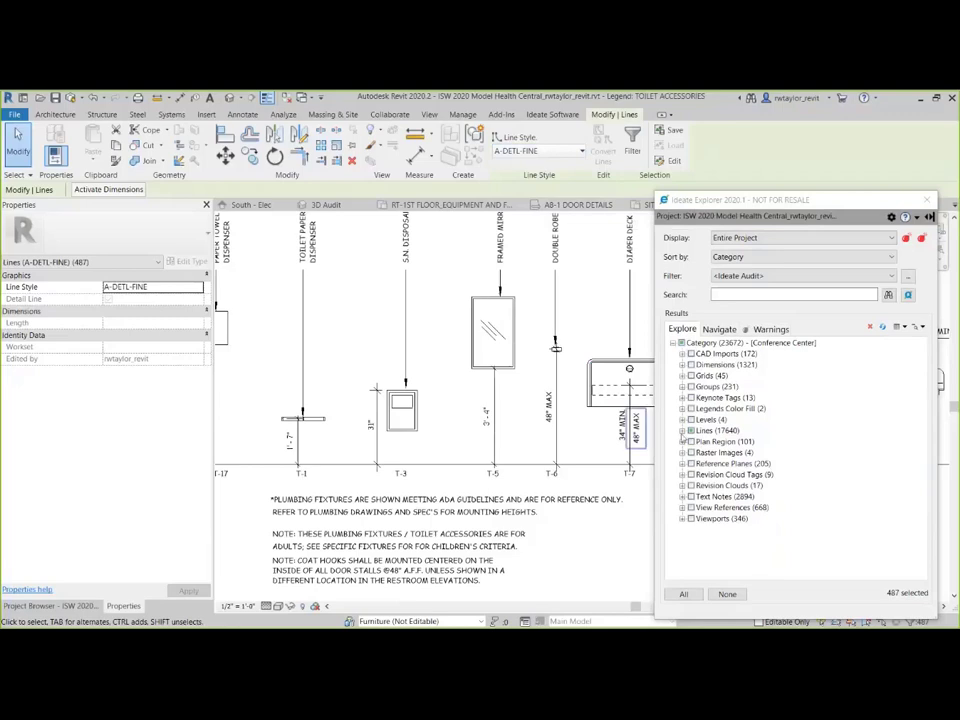
# Step: Review the updated list of detail line styles under Lines and clear the selection
pyautogui.click(682, 430)
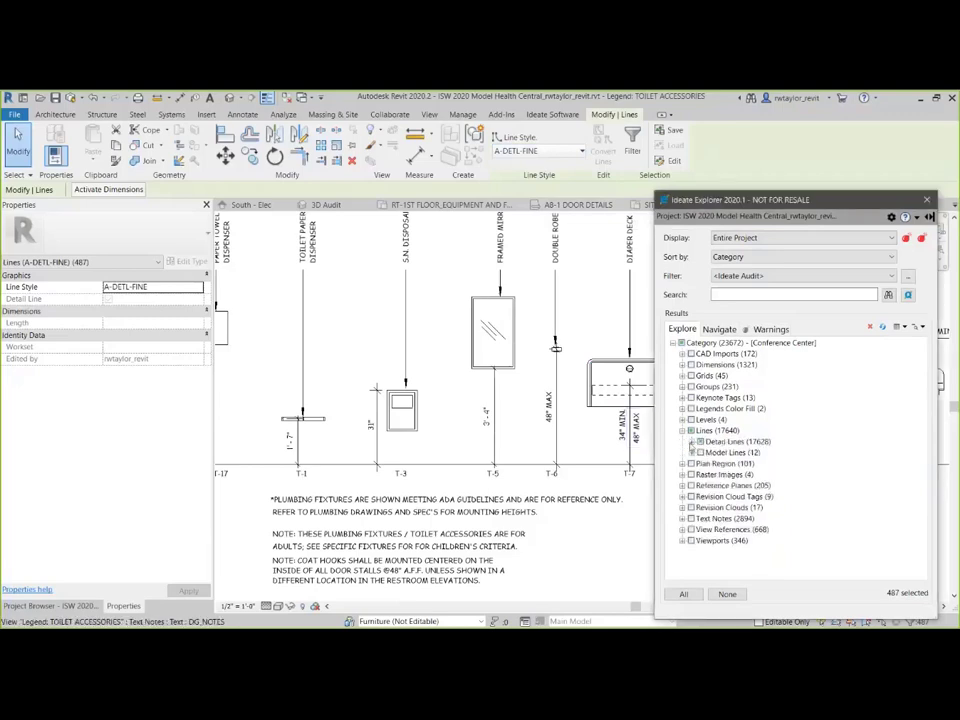
pyautogui.click(700, 441)
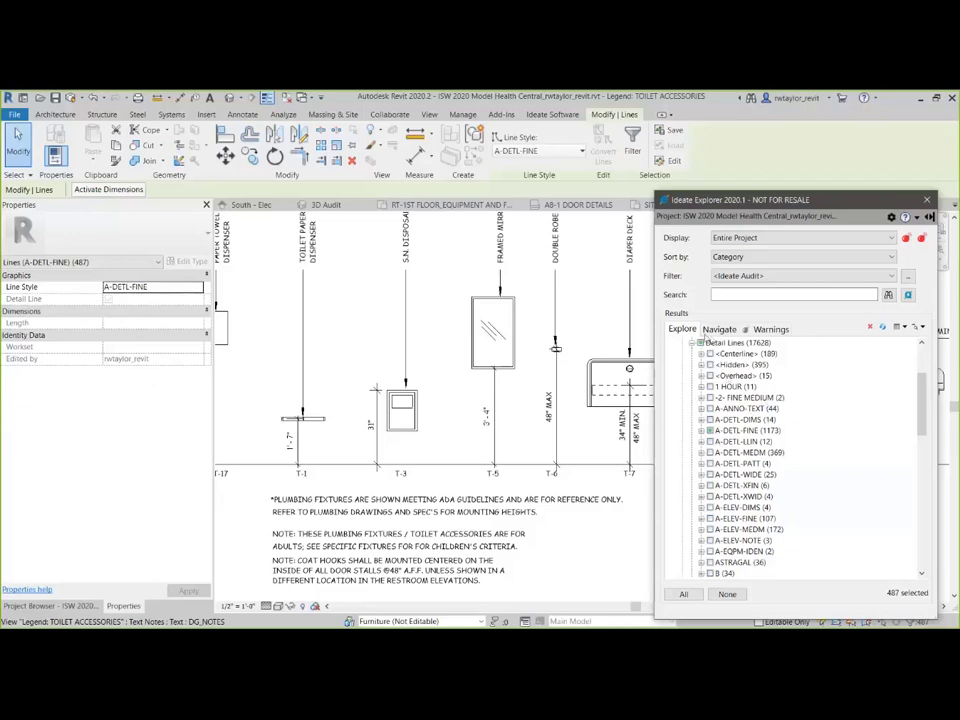
pyautogui.click(700, 342)
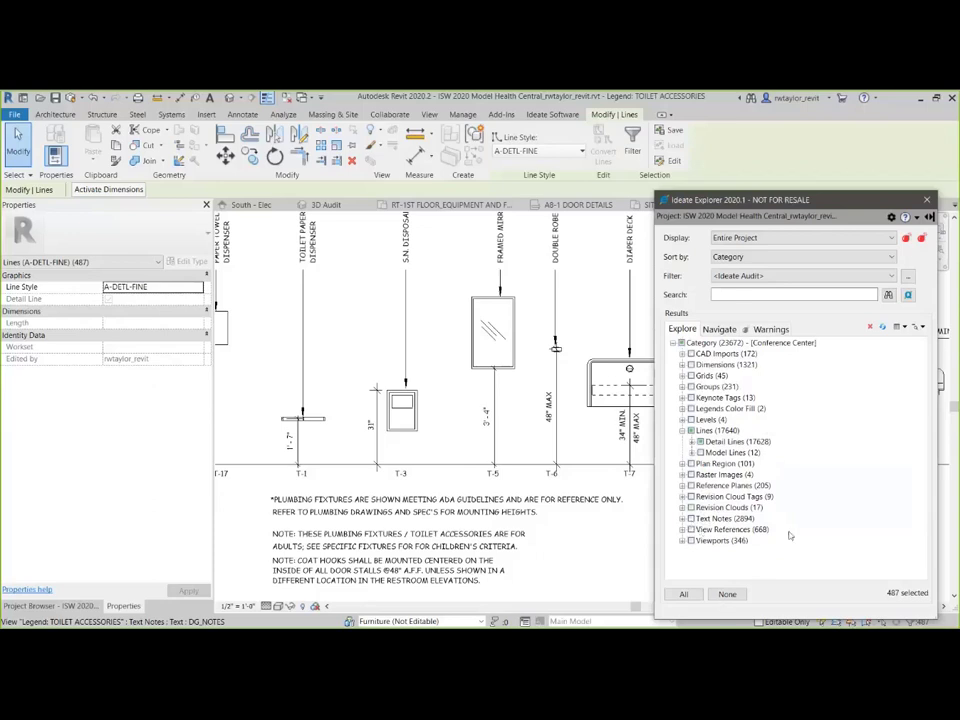
pyautogui.click(727, 594)
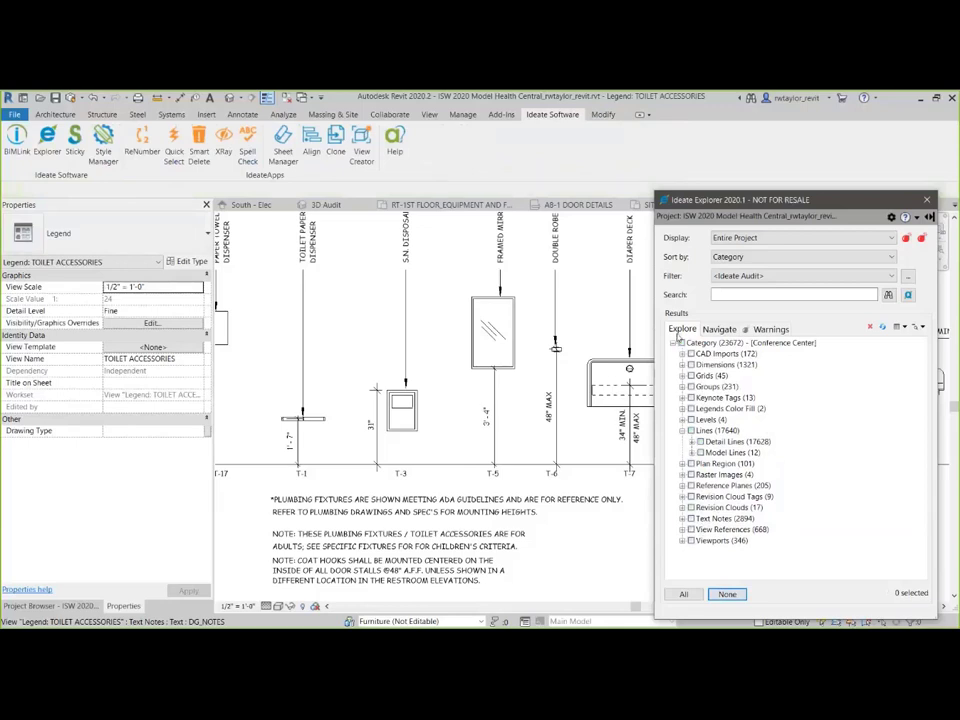
# Step: Browse the placed floor plans in Ideate Explorer, open ENLARGE TOILET PLAN (131 & 132) and fit it in view
pyautogui.click(710, 334)
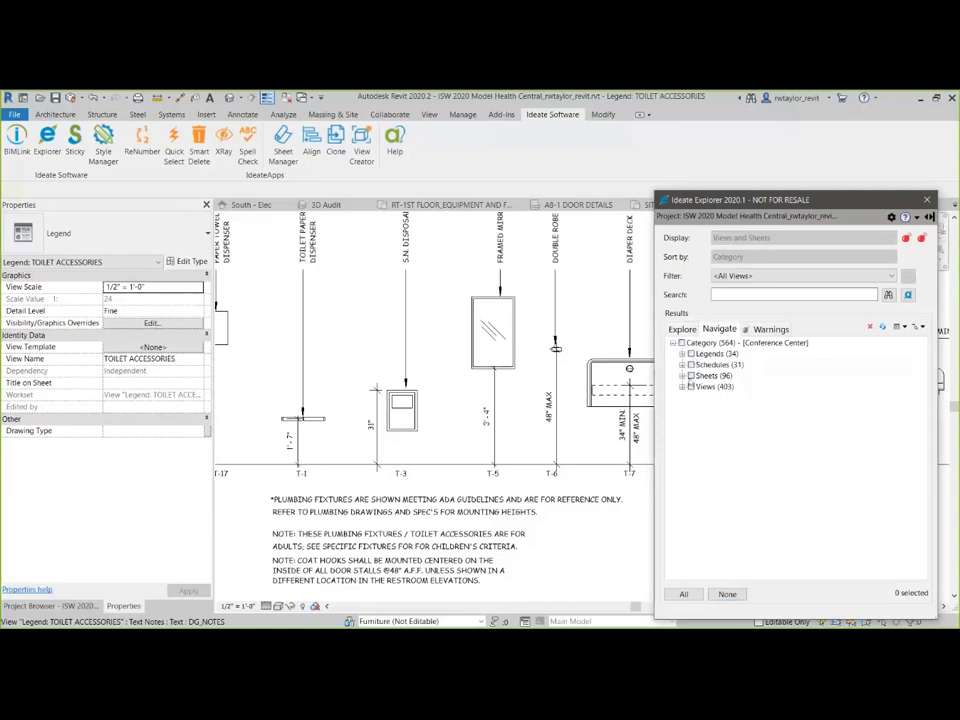
pyautogui.click(682, 376)
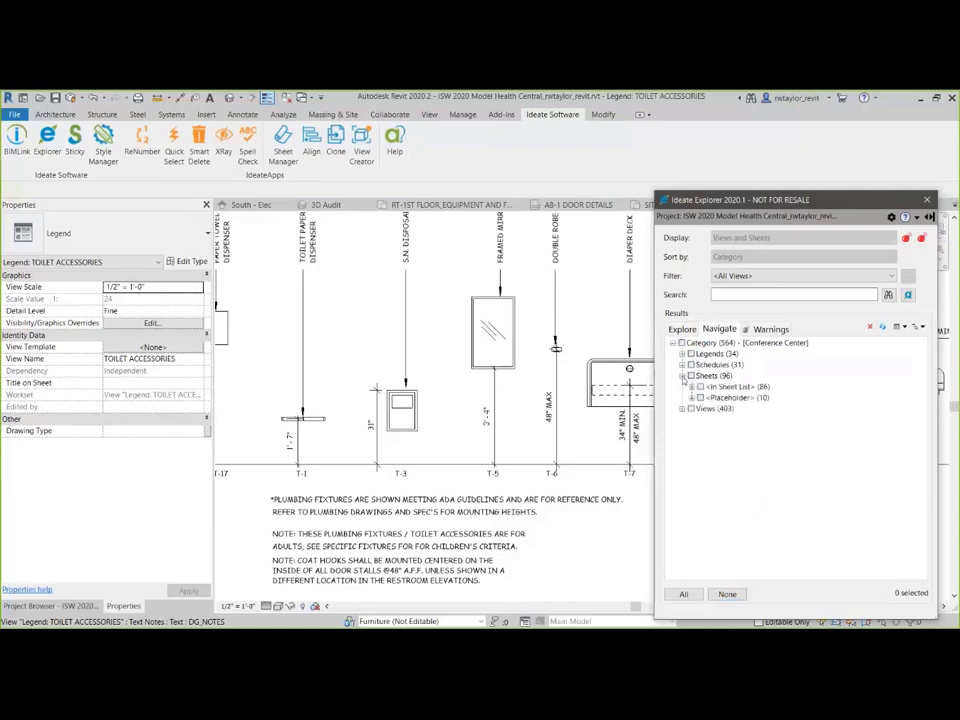
pyautogui.click(682, 376)
pyautogui.click(682, 387)
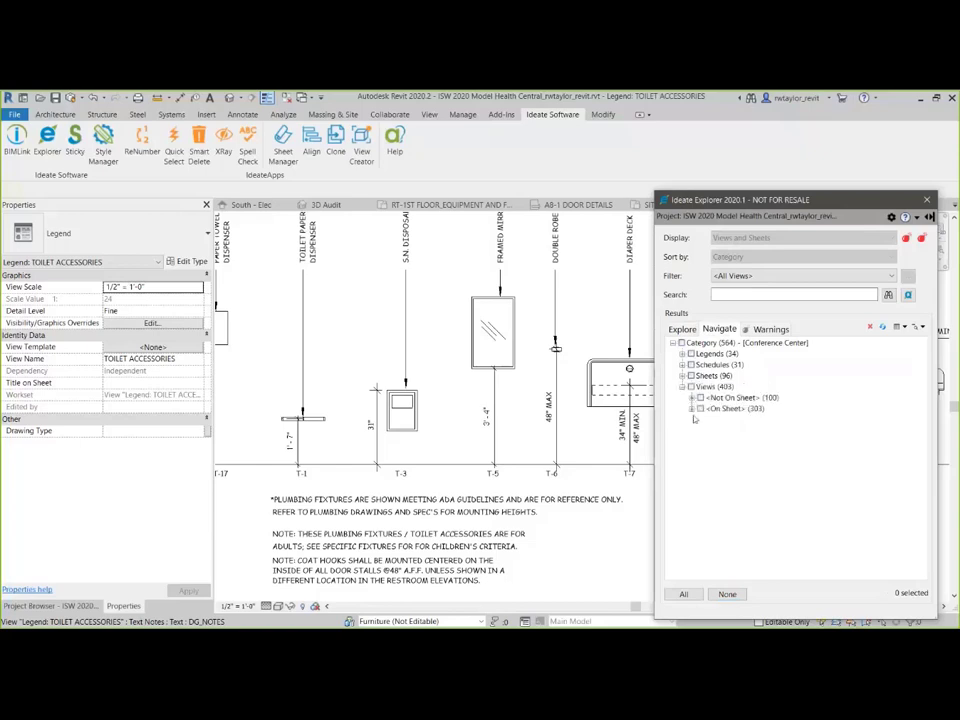
pyautogui.click(691, 408)
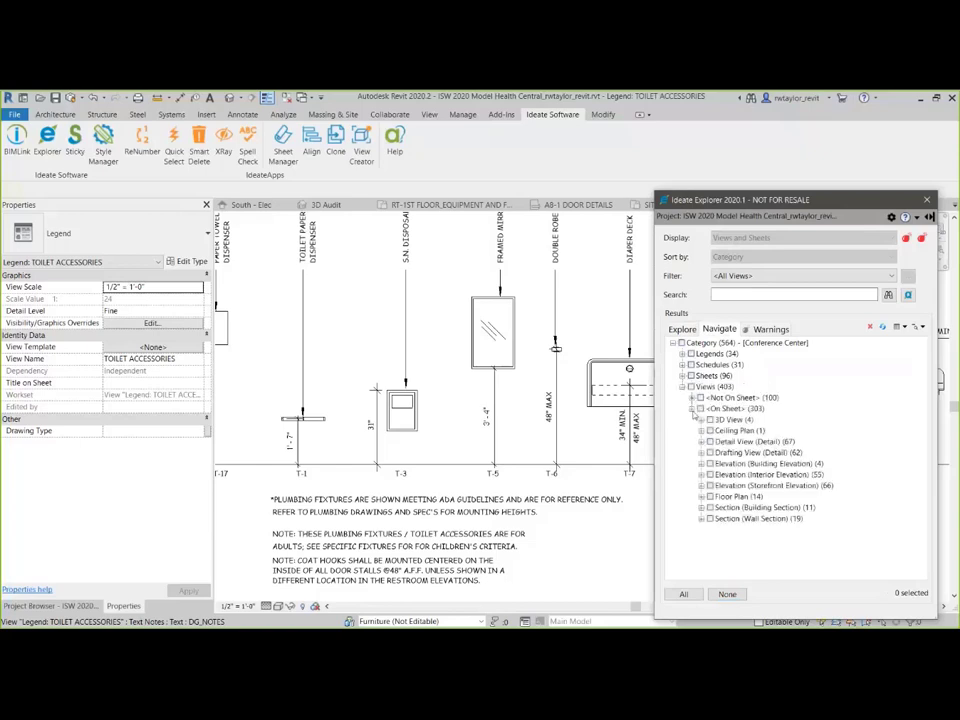
pyautogui.click(701, 497)
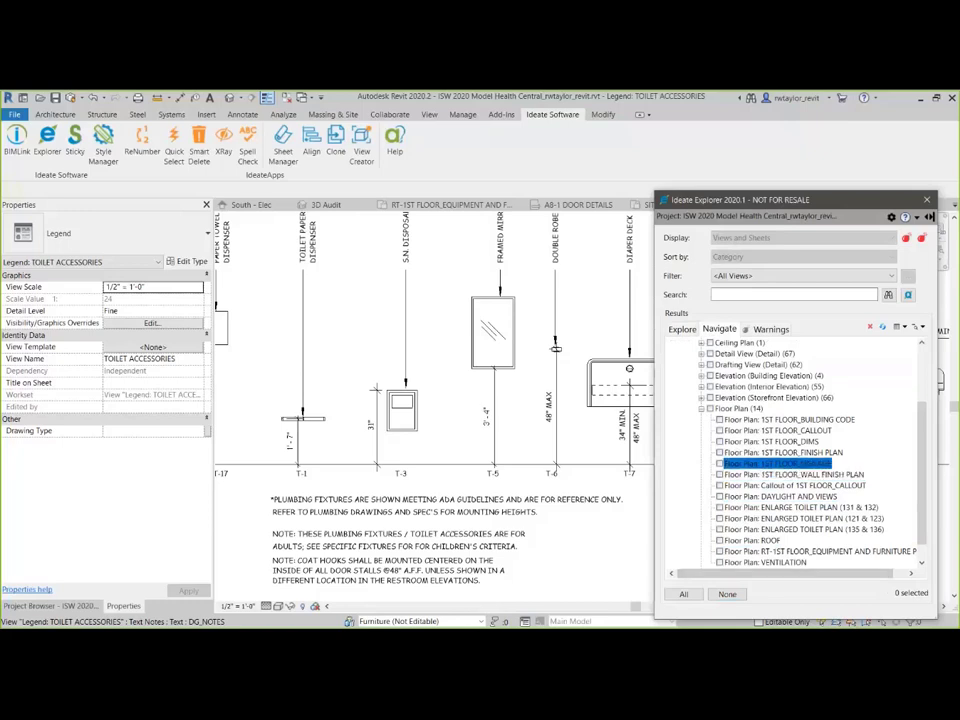
pyautogui.doubleClick(790, 509)
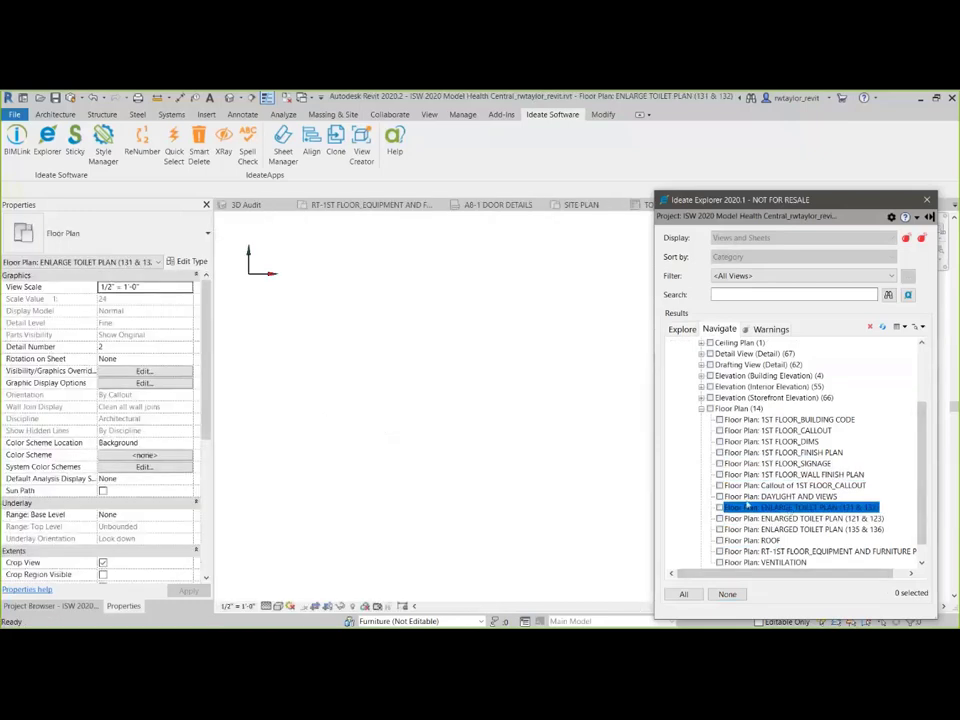
pyautogui.rightClick(541, 440)
pyautogui.click(579, 538)
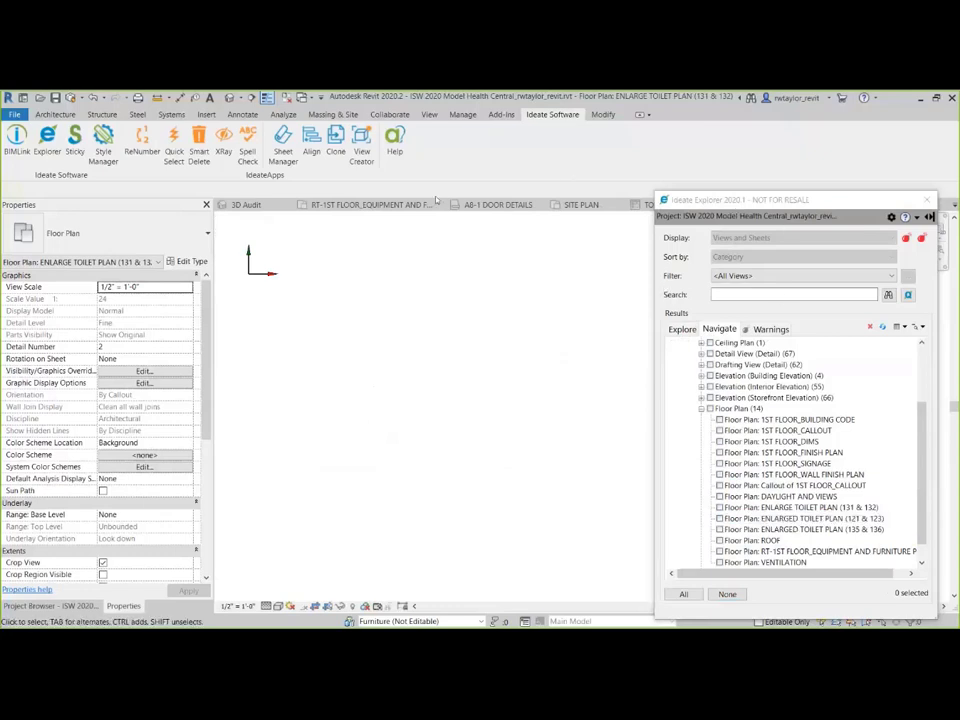
pyautogui.moveTo(780, 200); pyautogui.dragTo(440, 174)
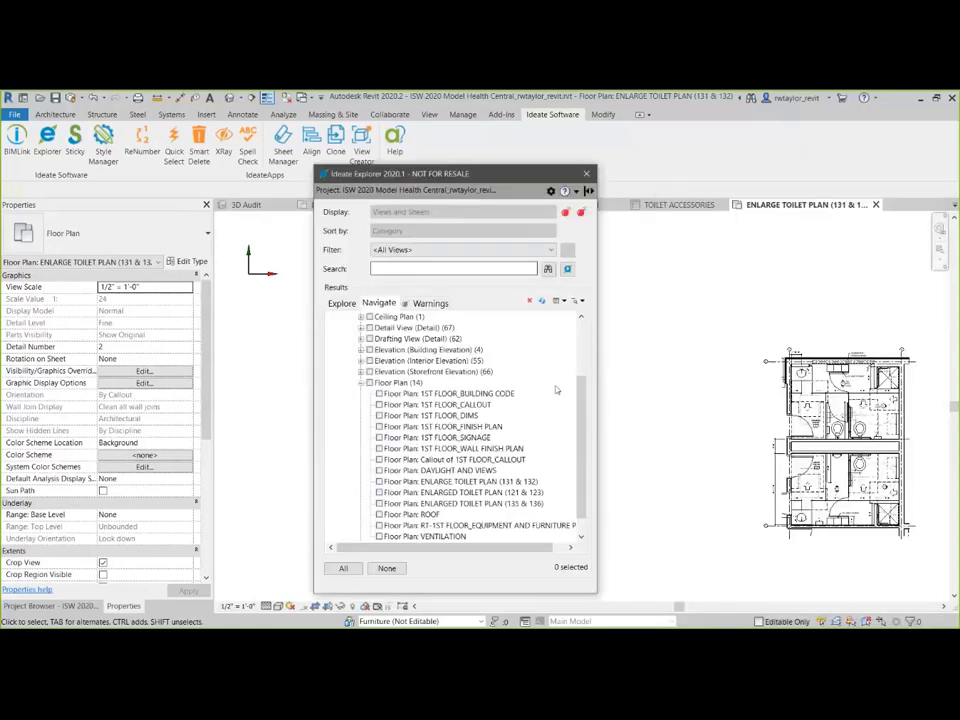
# Step: Open the sheet that contains ENLARGE TOILET PLAN (131 & 132) from Ideate Explorer and collapse the Views tree
pyautogui.rightClick(478, 483)
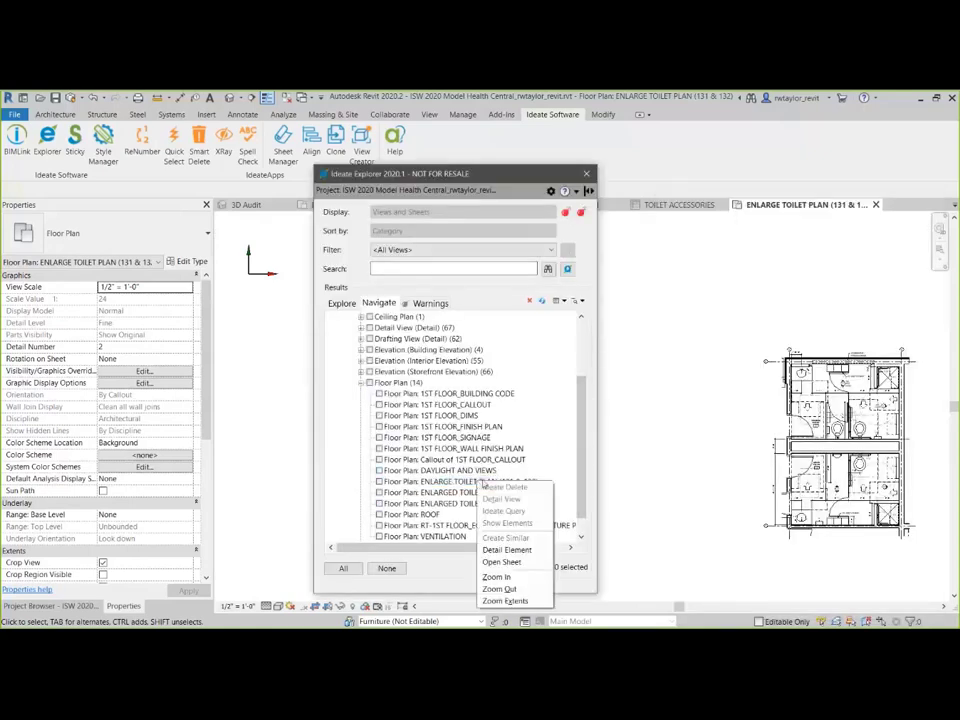
pyautogui.click(511, 563)
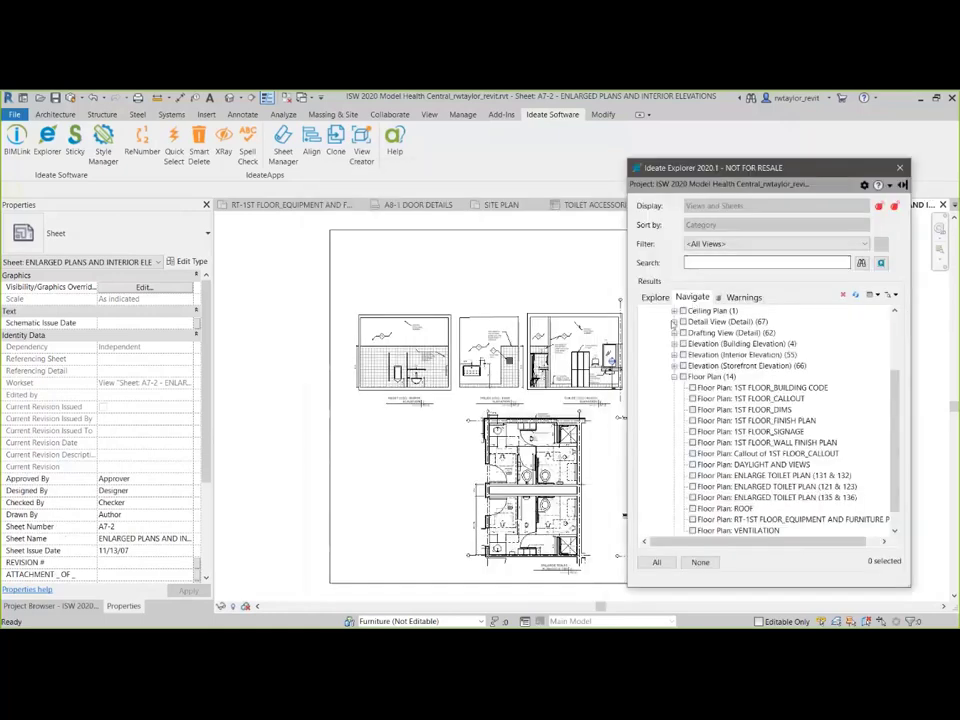
pyautogui.click(673, 376)
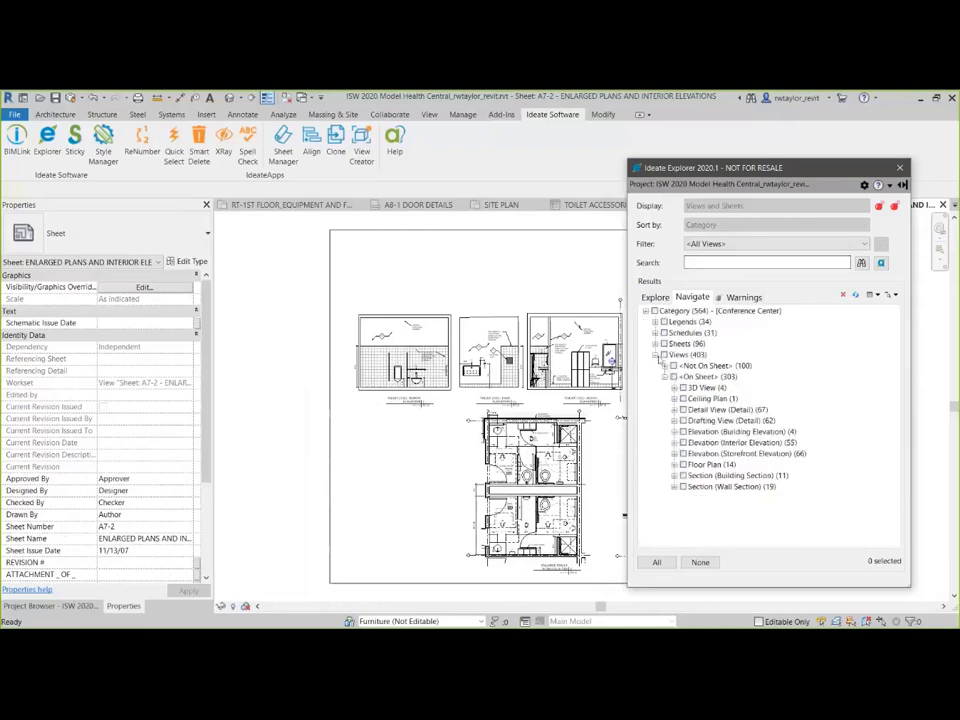
pyautogui.click(655, 355)
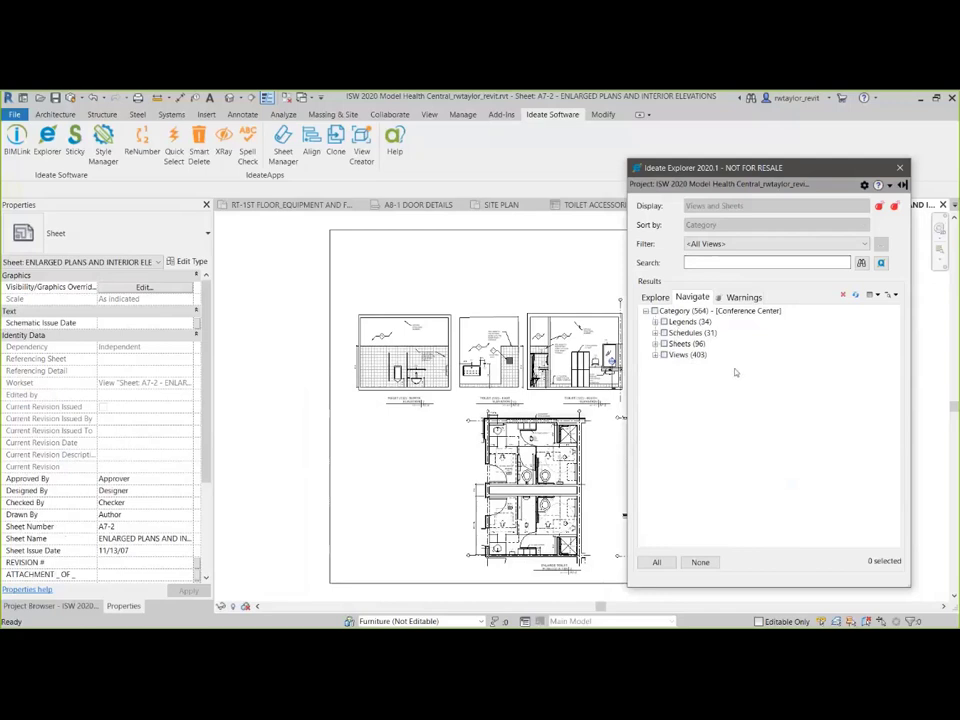
# Step: List the model warnings, expand the overlapping floors warning and select both its 6" Concrete and Concrete 8" floors
pyautogui.click(740, 297)
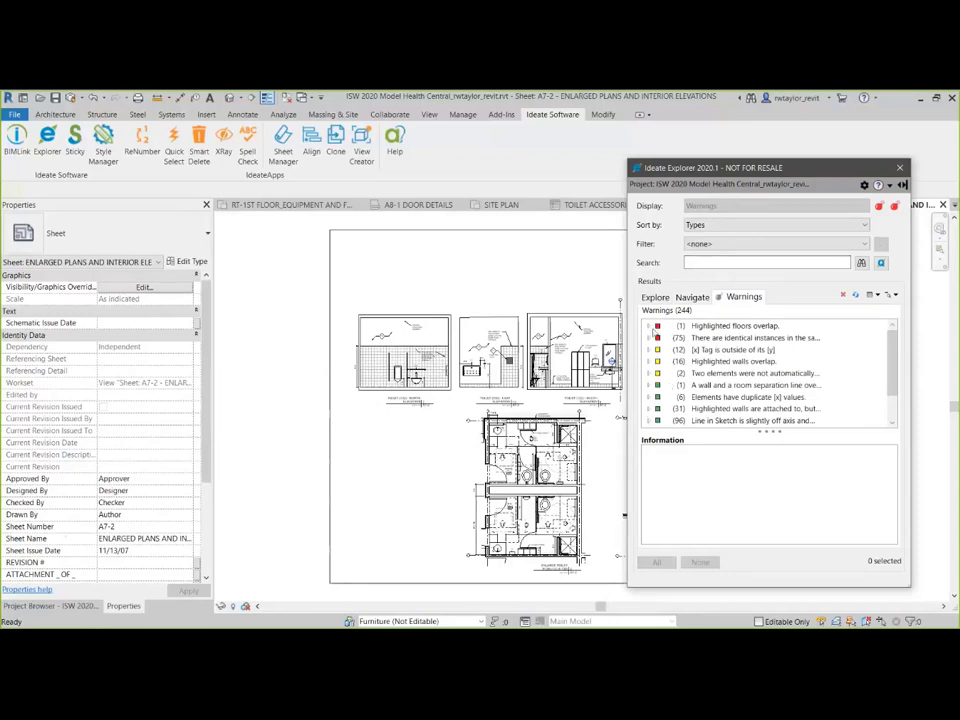
pyautogui.click(649, 327)
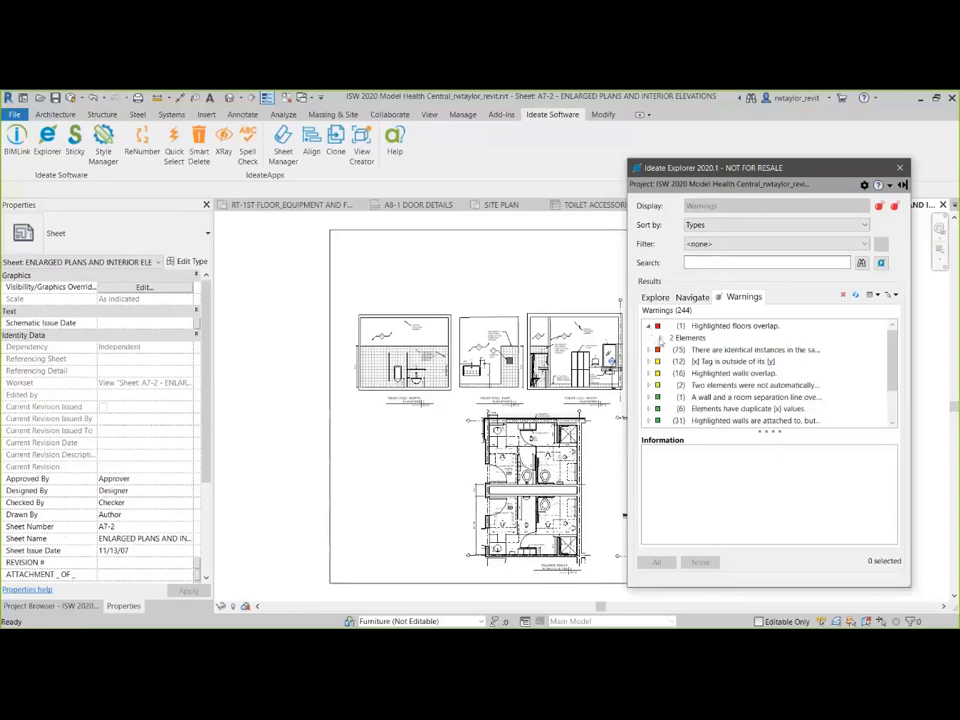
pyautogui.click(660, 338)
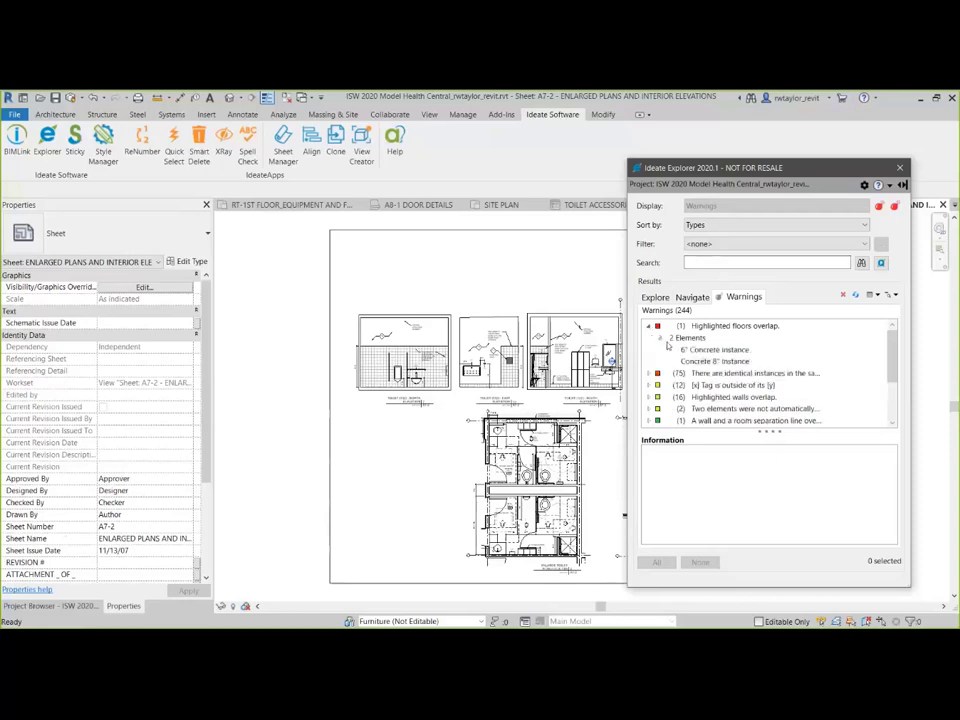
pyautogui.click(716, 350)
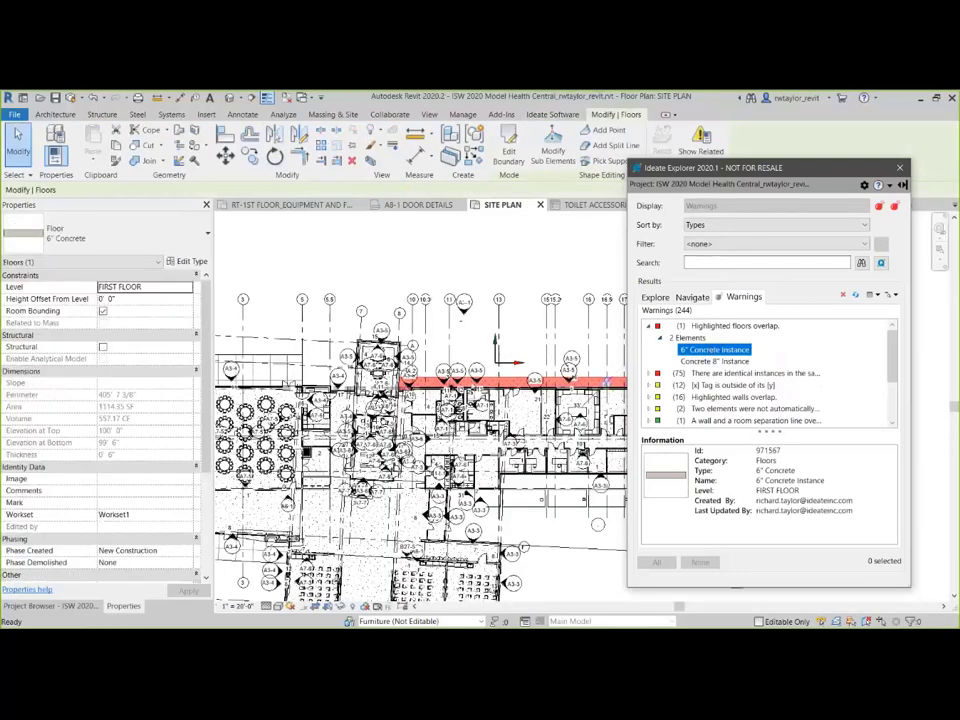
pyautogui.click(716, 362)
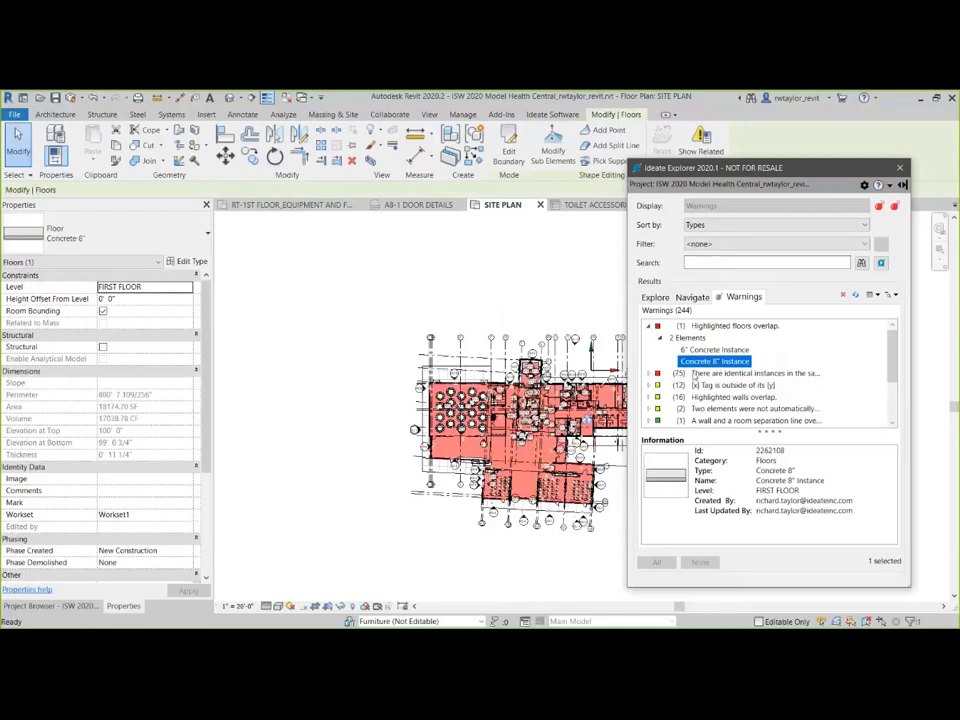
pyautogui.keyDown('ctrl'); pyautogui.click(705, 350); pyautogui.keyUp('ctrl')
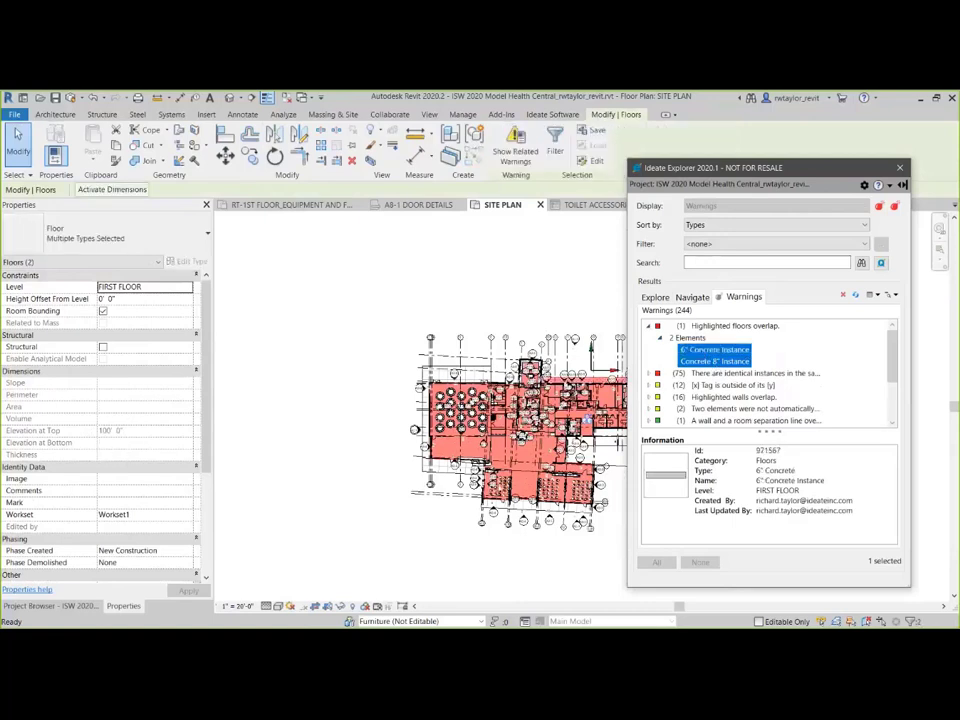
# Step: Temporarily isolate the Floors category in the site plan and locate the notch where the 6" Concrete and Concrete 8" floors overlap
pyautogui.click(340, 606)
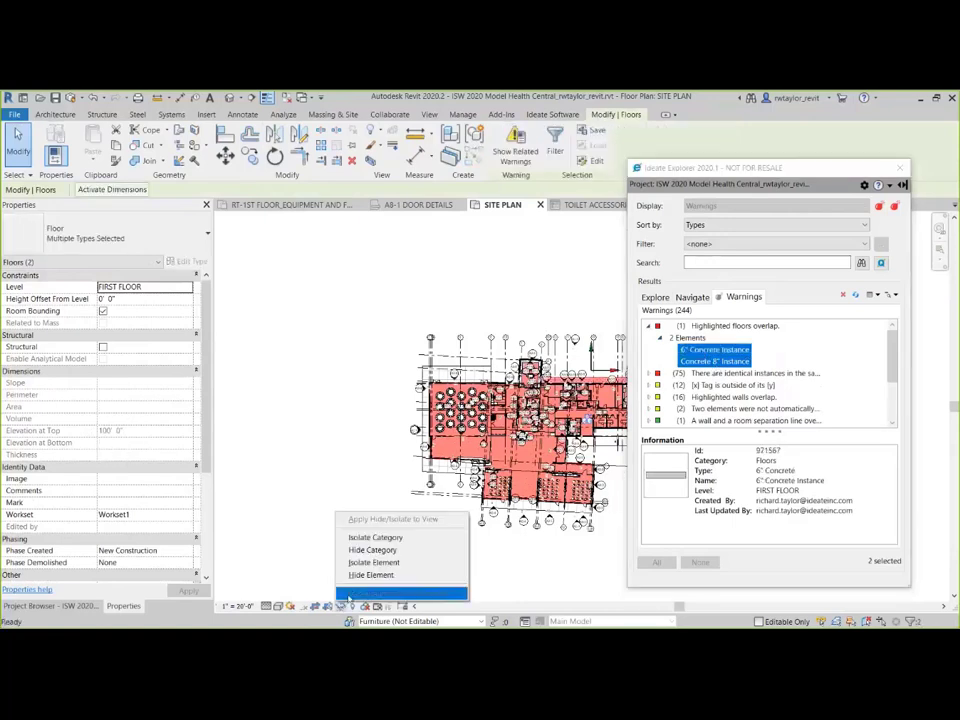
pyautogui.click(370, 537)
pyautogui.moveTo(416, 524); pyautogui.dragTo(215, 518, button='middle')
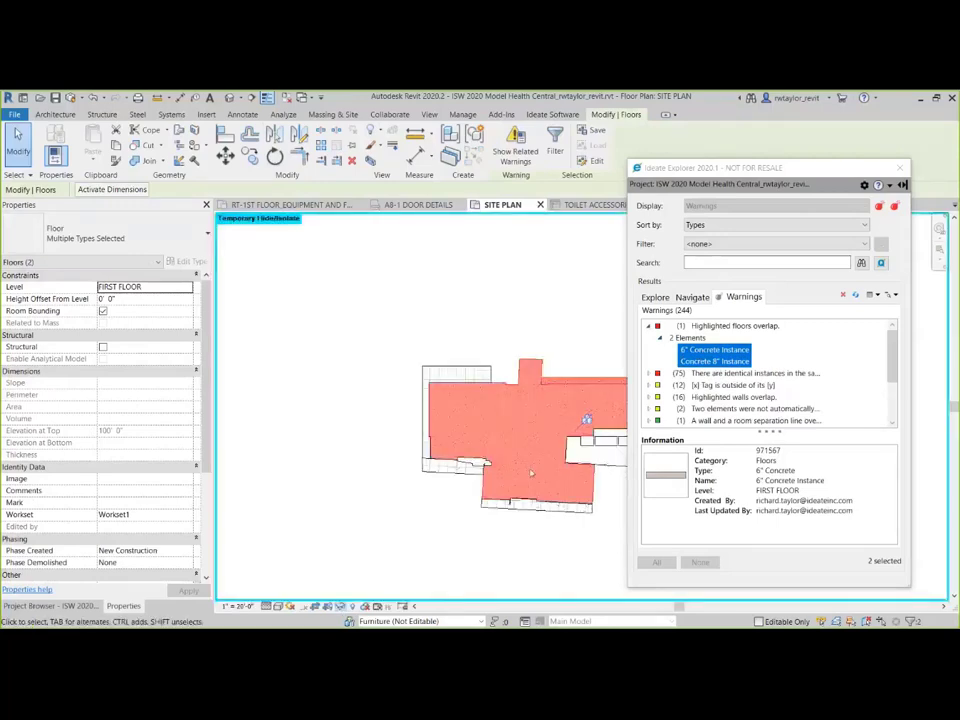
pyautogui.moveTo(320, 456); pyautogui.dragTo(320, 483, button='middle')
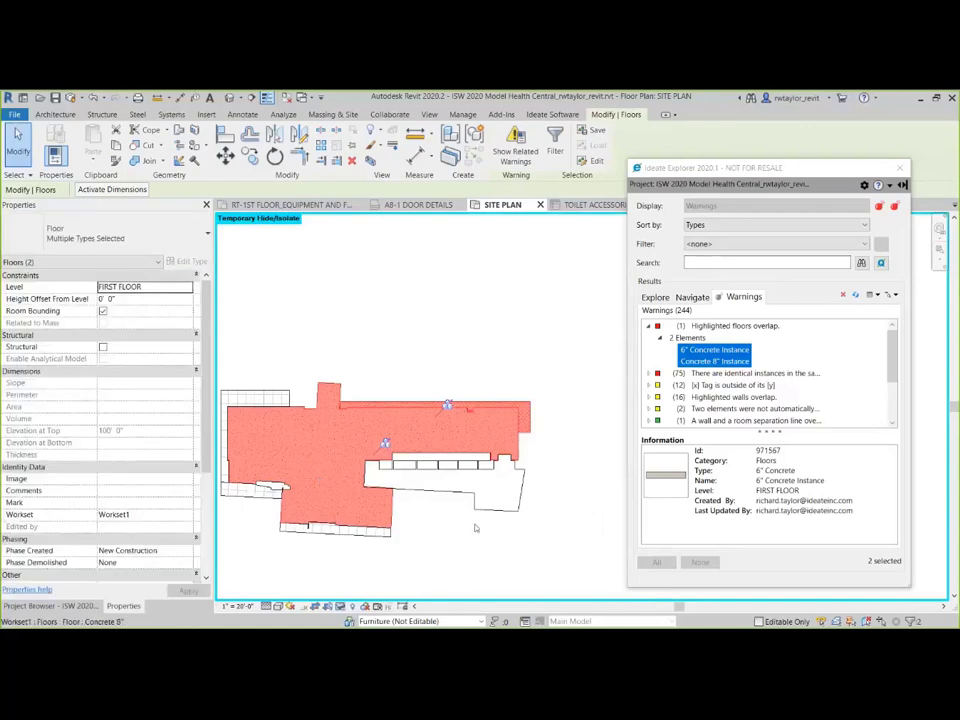
pyautogui.scroll(5, 471, 435)
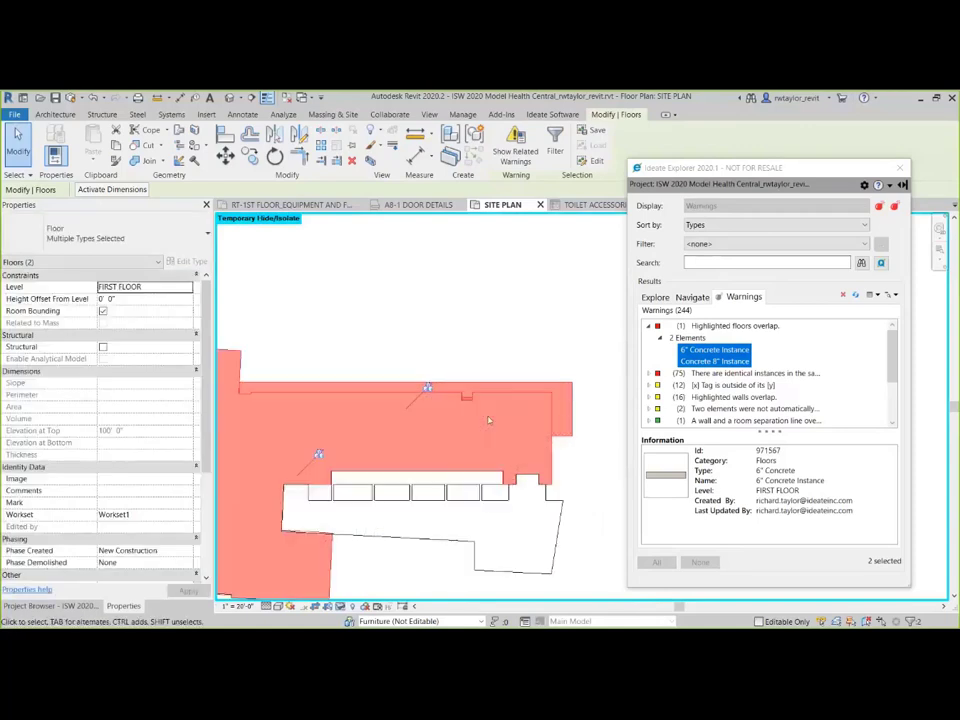
pyautogui.scroll(4, 467, 413)
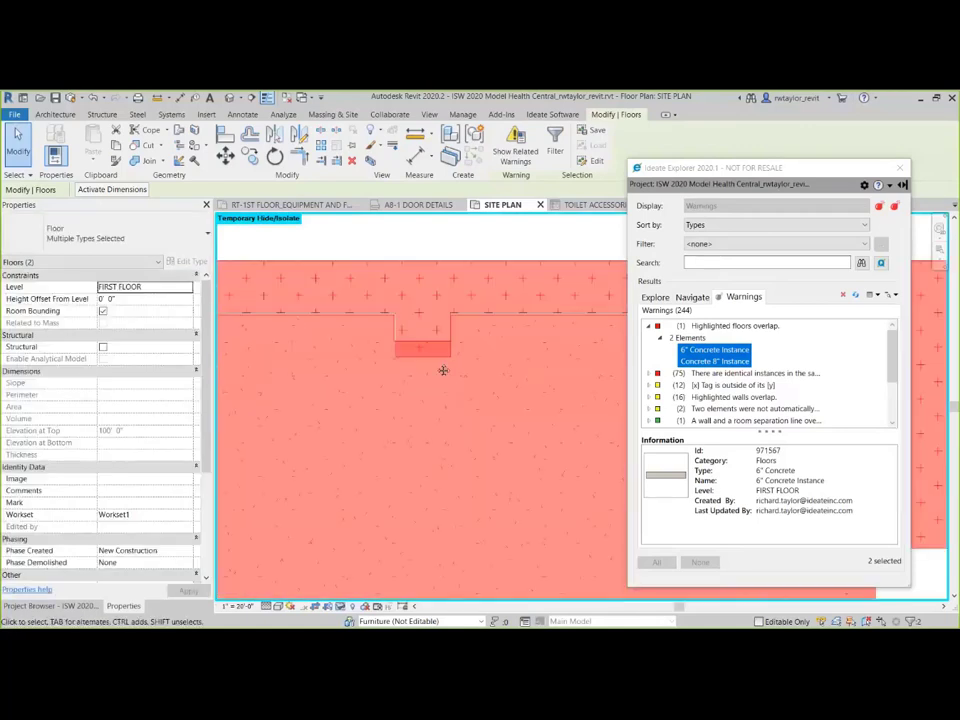
pyautogui.moveTo(444, 369); pyautogui.dragTo(418, 450, button='middle')
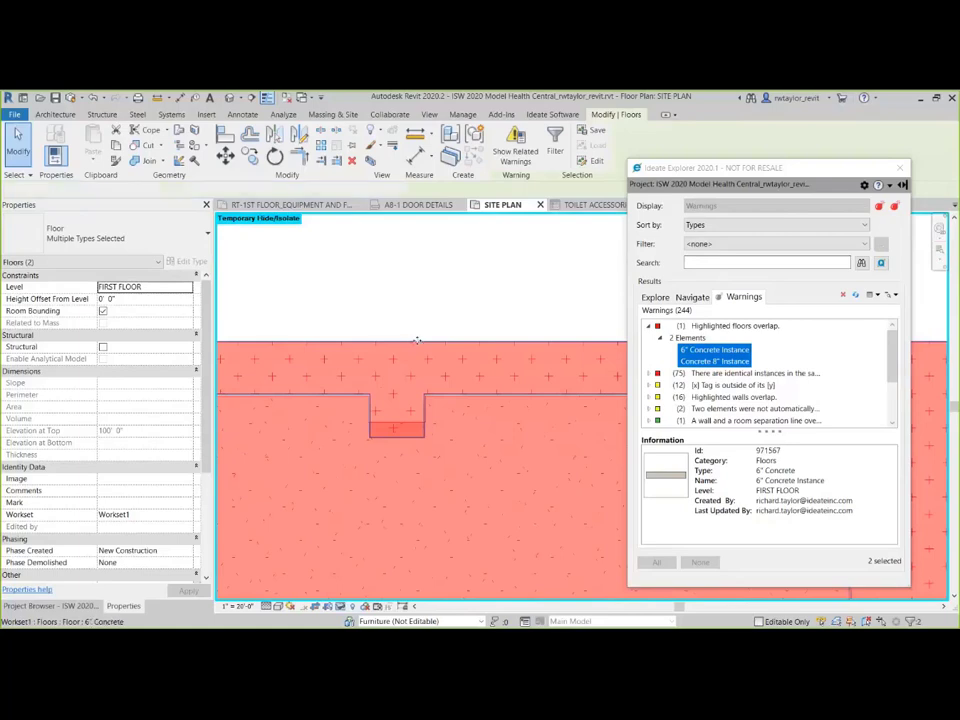
# Step: Edit the 6" Concrete floor's boundary so its notch meets the Concrete 8" floor edge, without attaching walls, and reset the temporary isolation
pyautogui.click(405, 340)
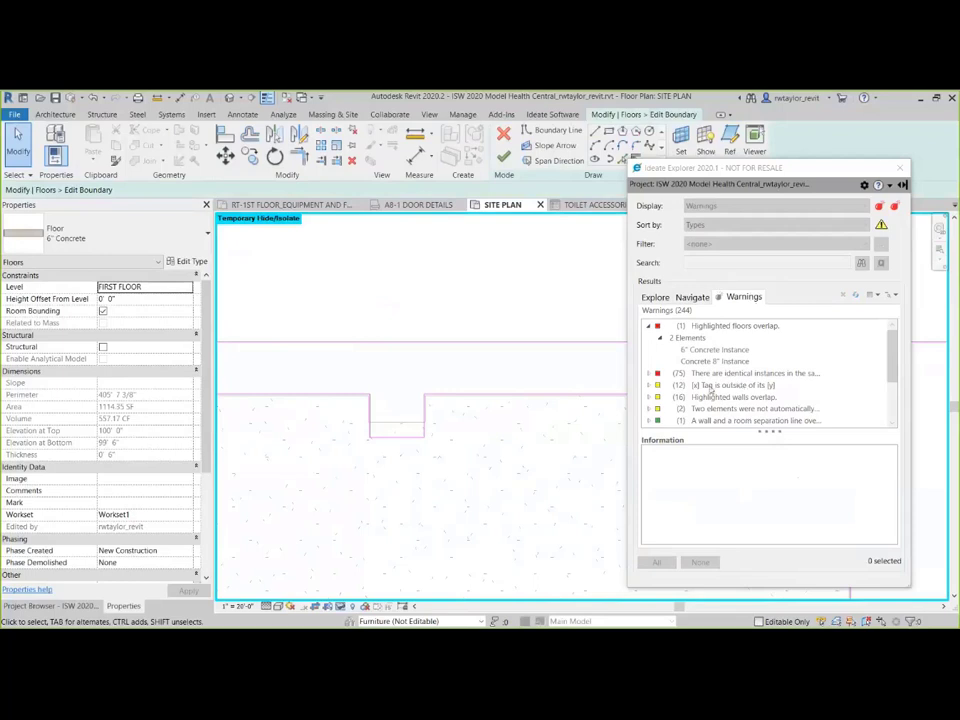
pyautogui.click(401, 421)
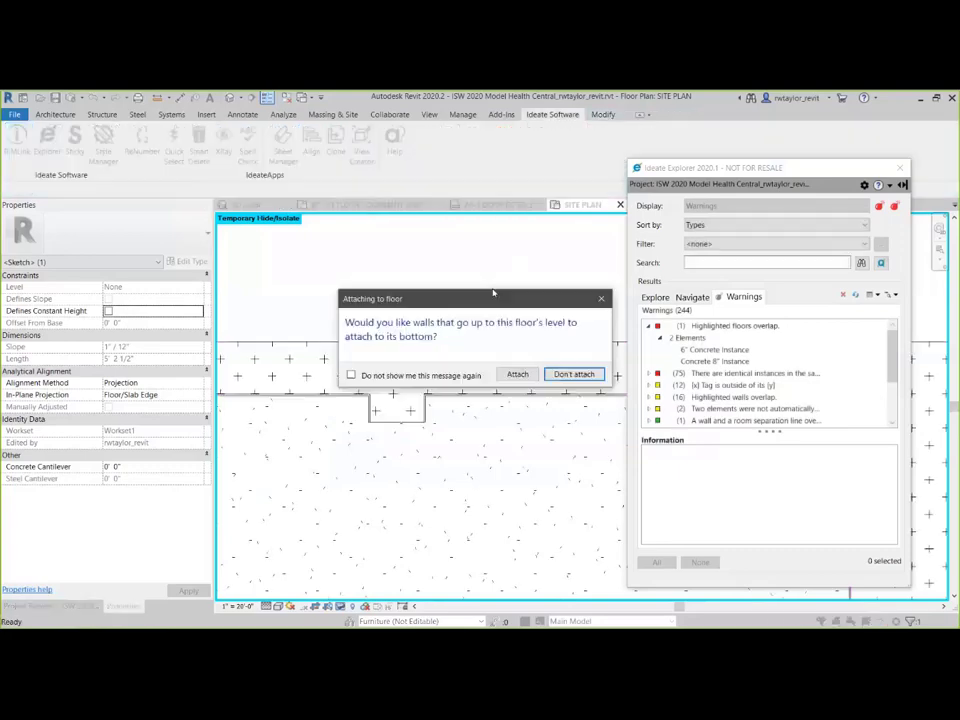
pyautogui.click(574, 374)
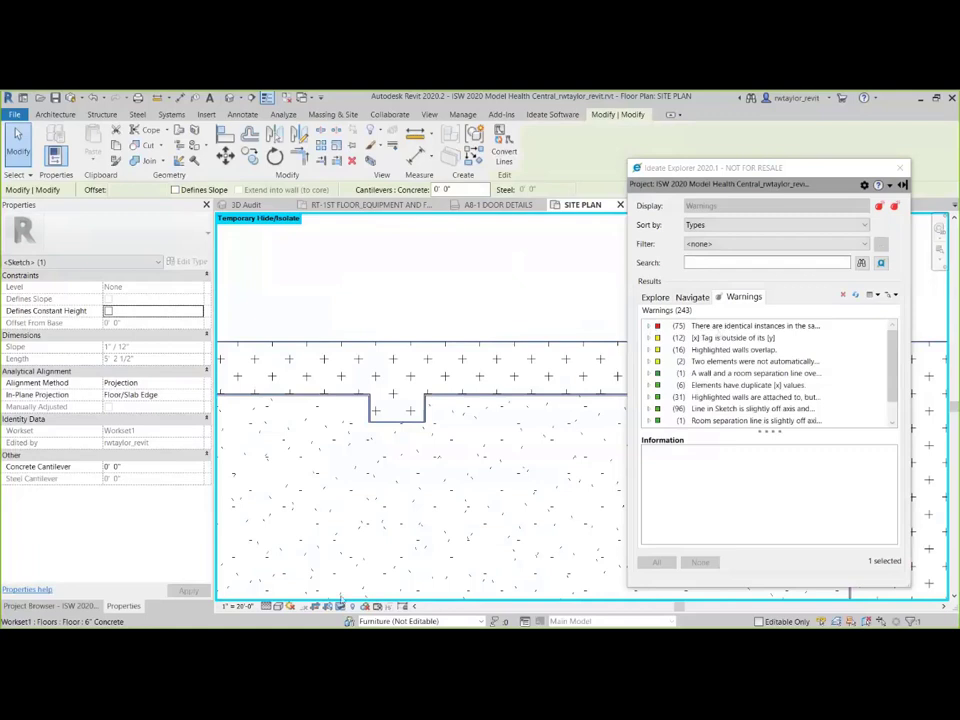
pyautogui.click(340, 607)
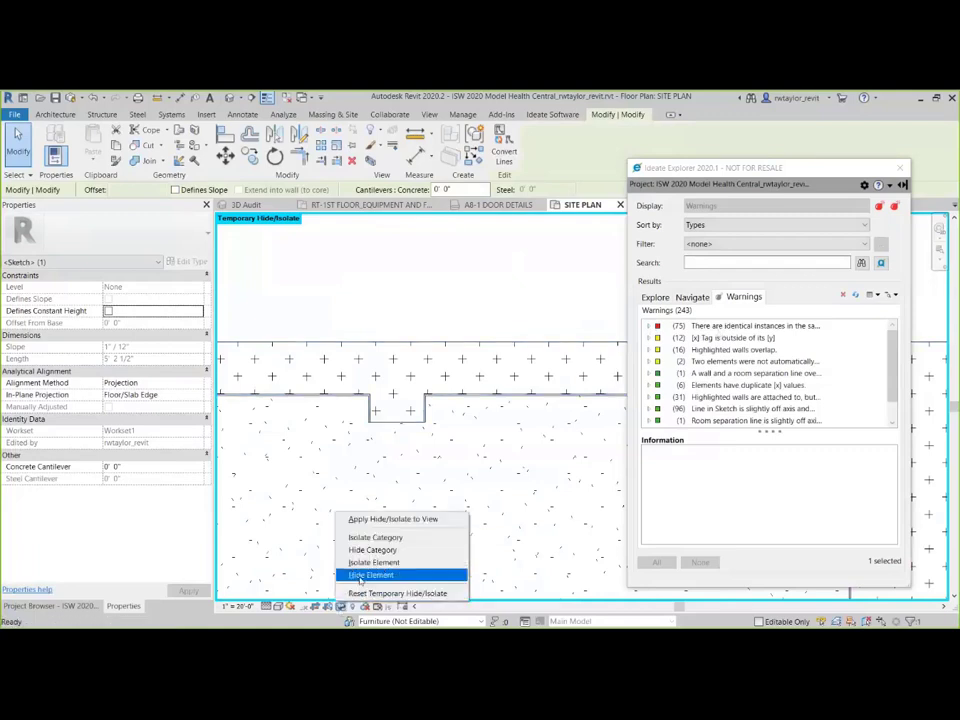
pyautogui.click(356, 595)
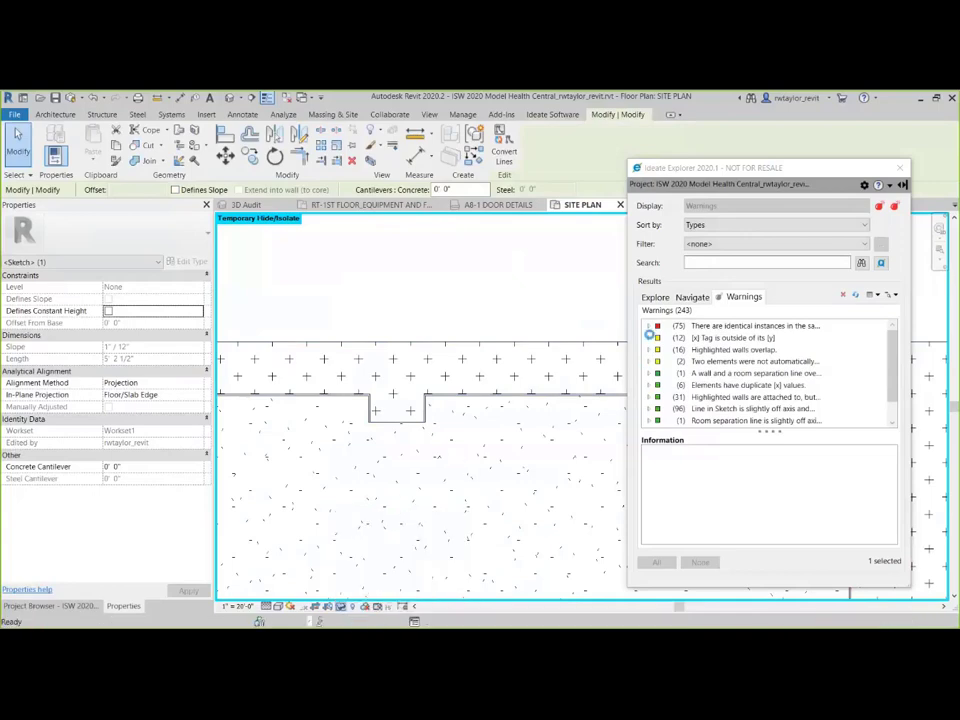
pyautogui.click(649, 328)
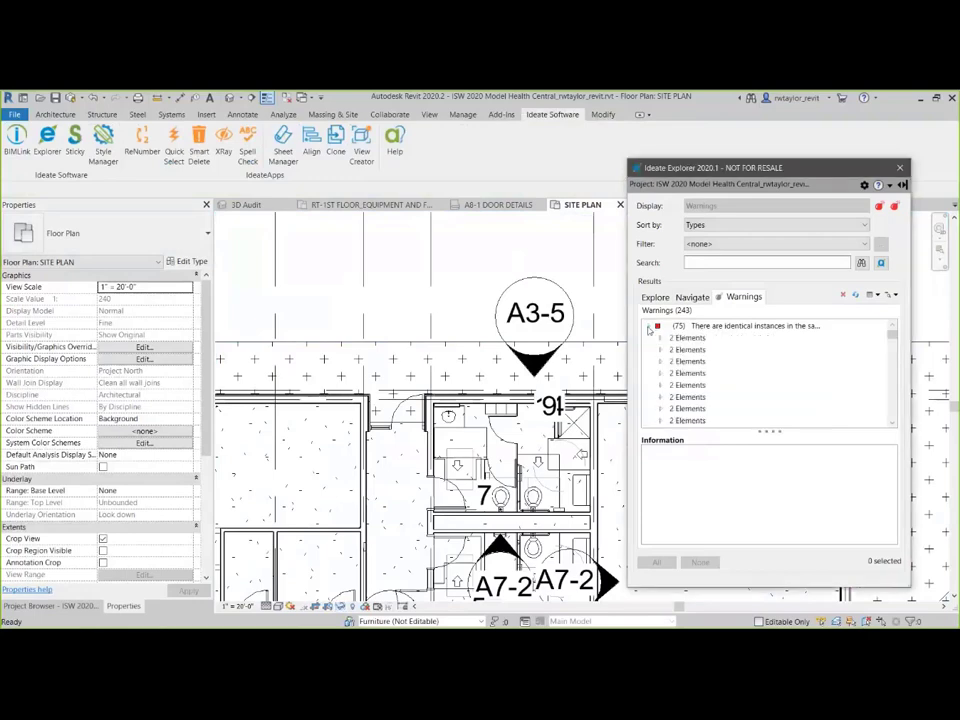
pyautogui.click(724, 328)
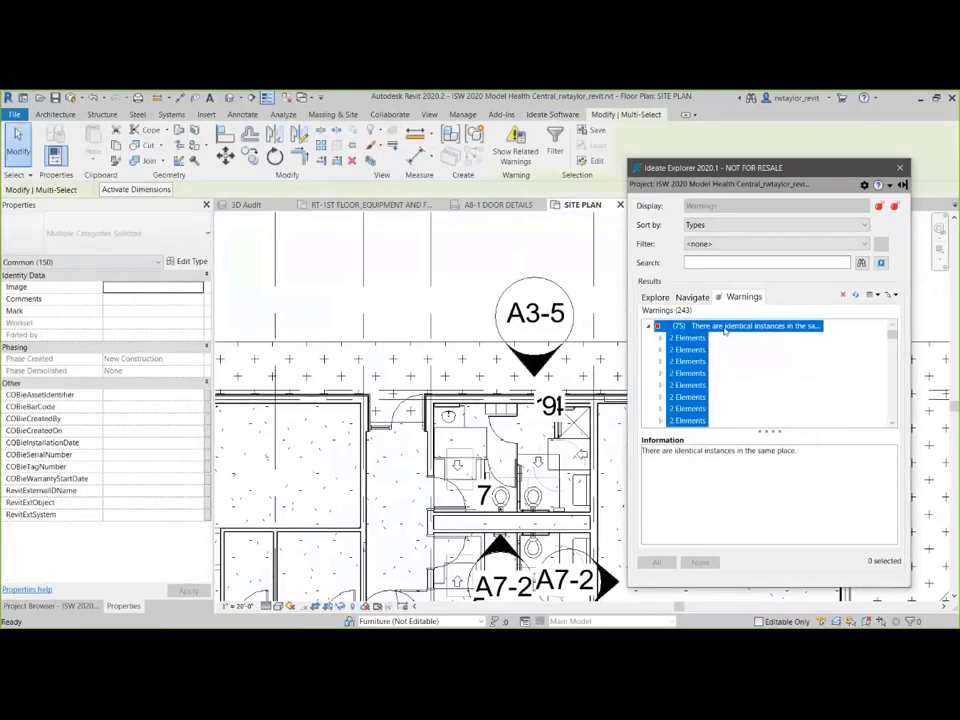
pyautogui.rightClick(739, 327)
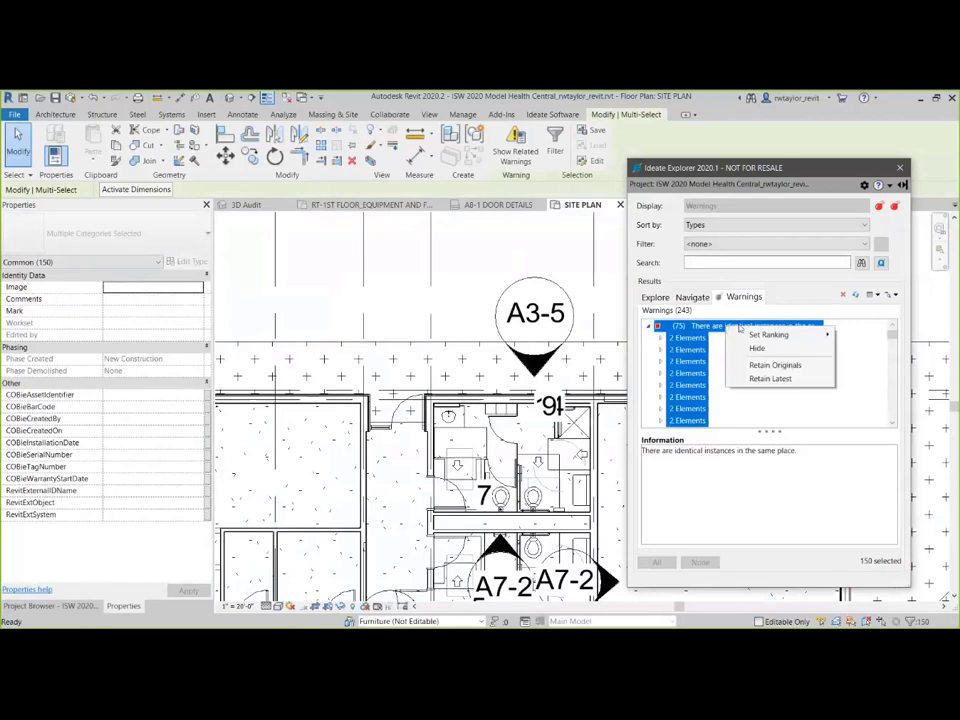
pyautogui.click(771, 380)
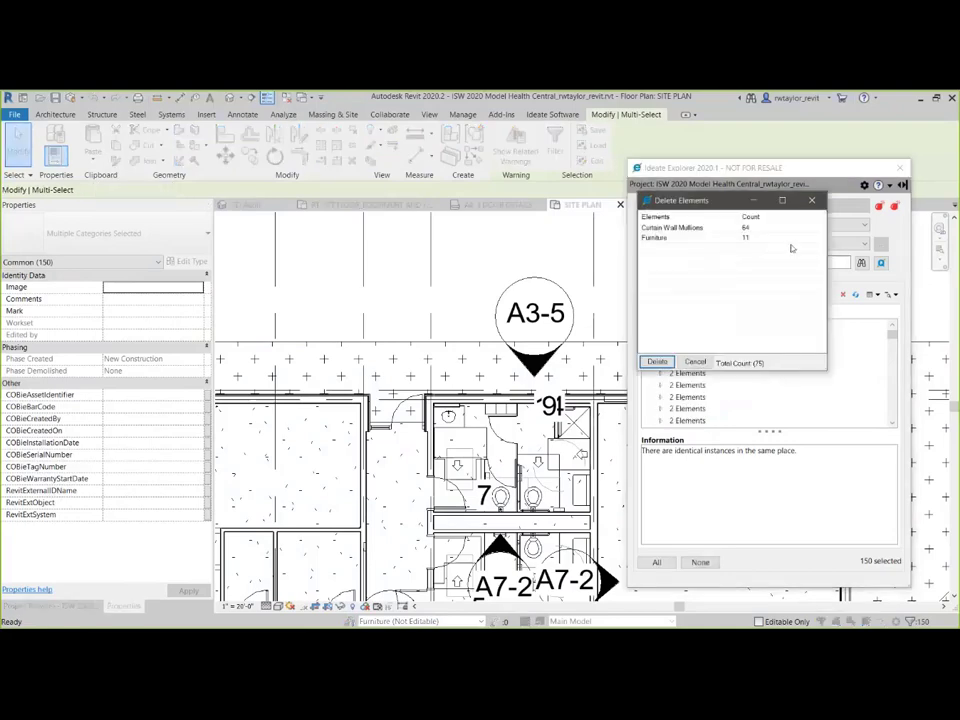
pyautogui.click(813, 201)
# Step: Delete the duplicate elements behind all identical-instances warnings, retaining the originals
pyautogui.click(748, 326)
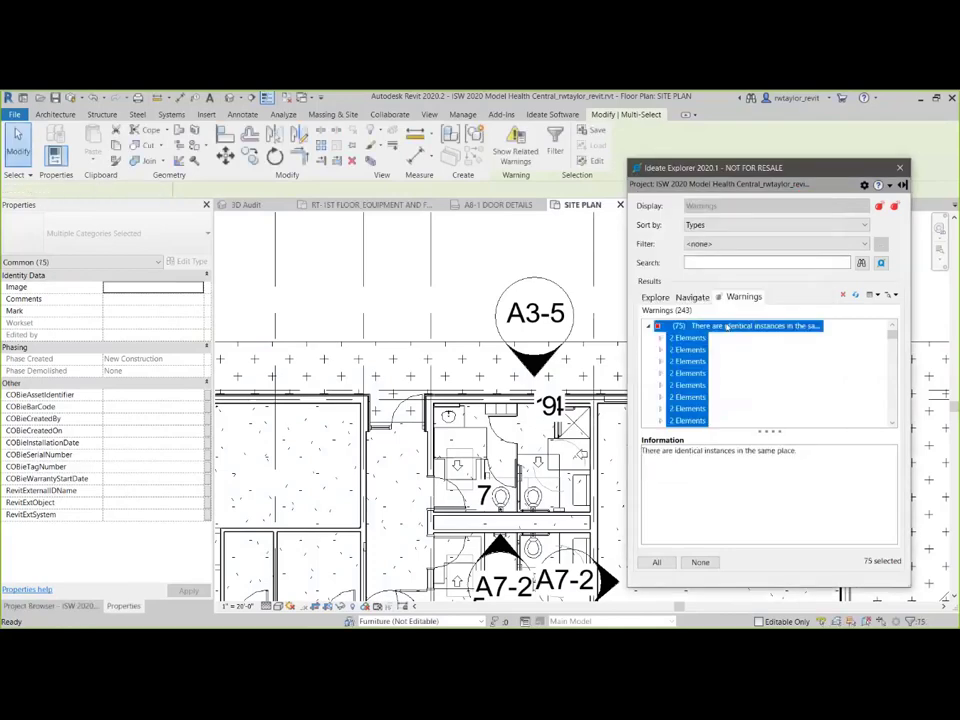
pyautogui.rightClick(750, 326)
pyautogui.click(767, 363)
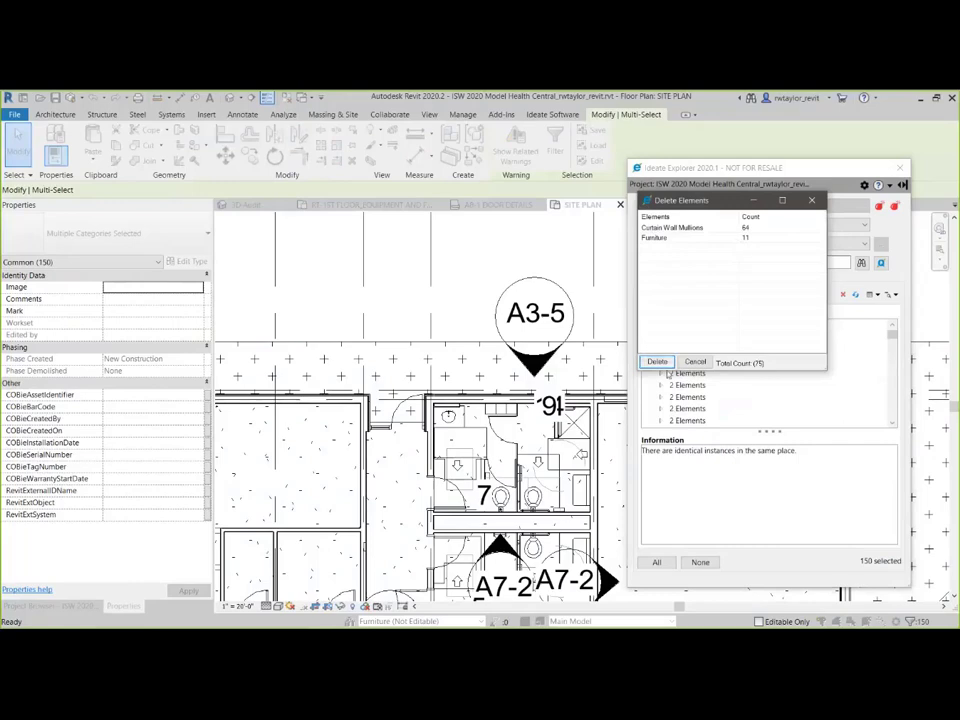
pyautogui.click(657, 362)
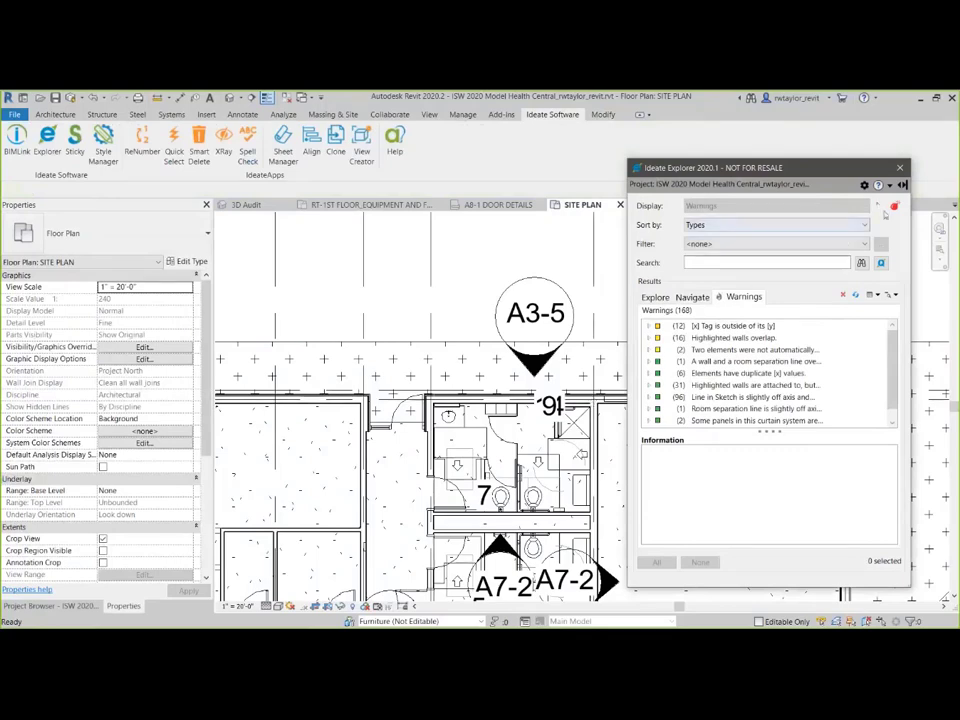
# Step: Examine the project warning threshold and the sharing options in Ideate Explorer's warning ranking management
pyautogui.moveTo(878, 210)
pyautogui.click(864, 185)
pyautogui.click(886, 212)
pyautogui.moveTo(683, 257); pyautogui.dragTo(509, 193)
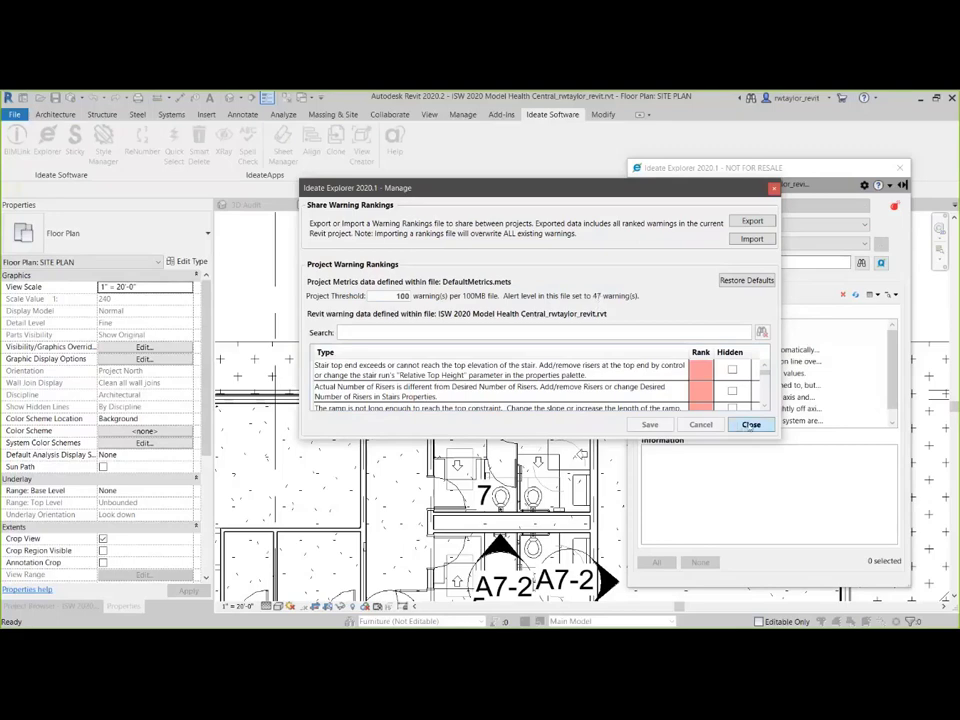
pyautogui.click(751, 424)
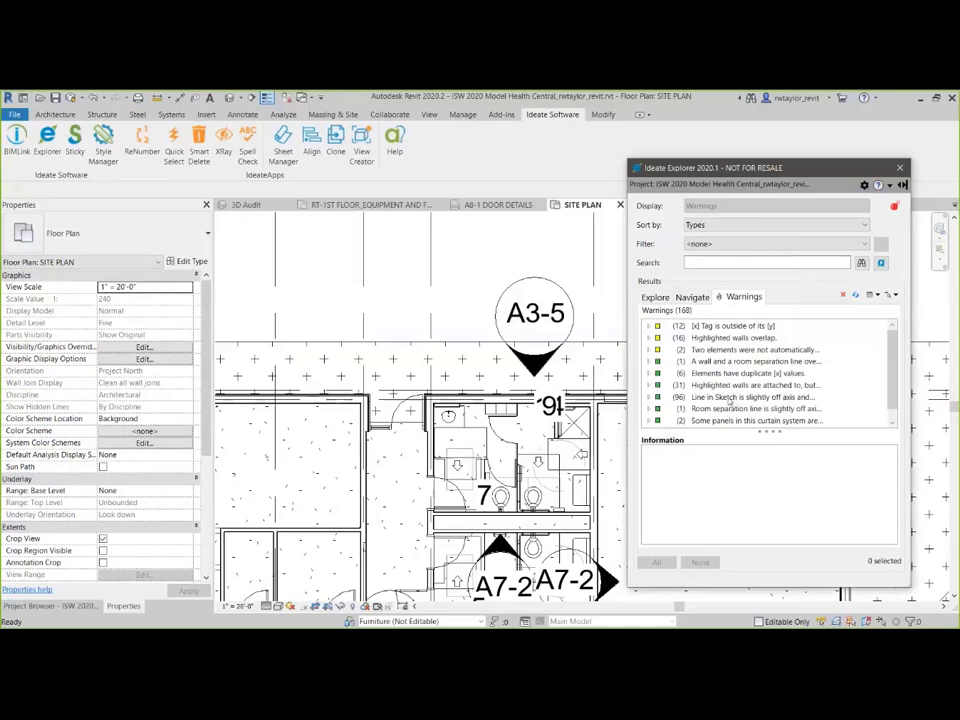
# Step: Hide the warning types for slightly off-axis sketch lines and for walls attached to, but missing, their highlighted targets
pyautogui.click(731, 398)
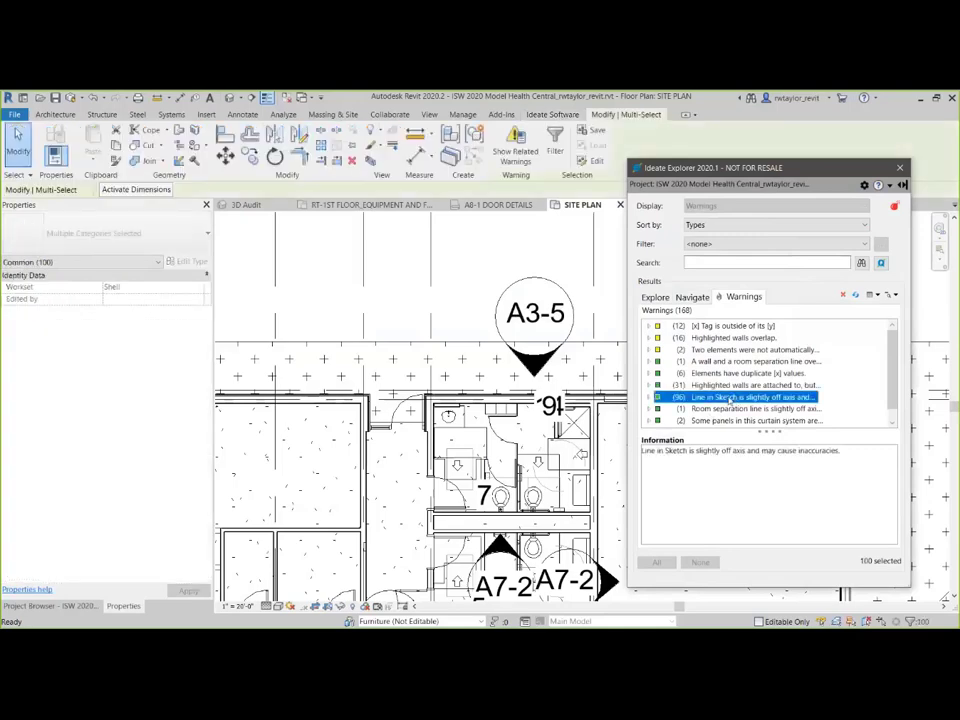
pyautogui.rightClick(731, 398)
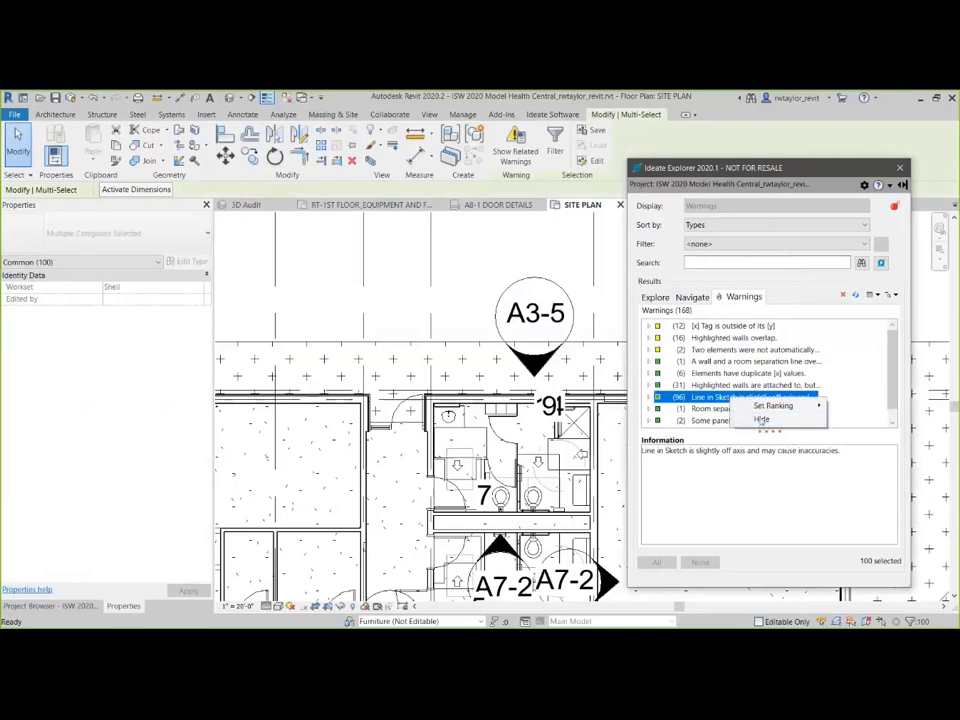
pyautogui.click(761, 419)
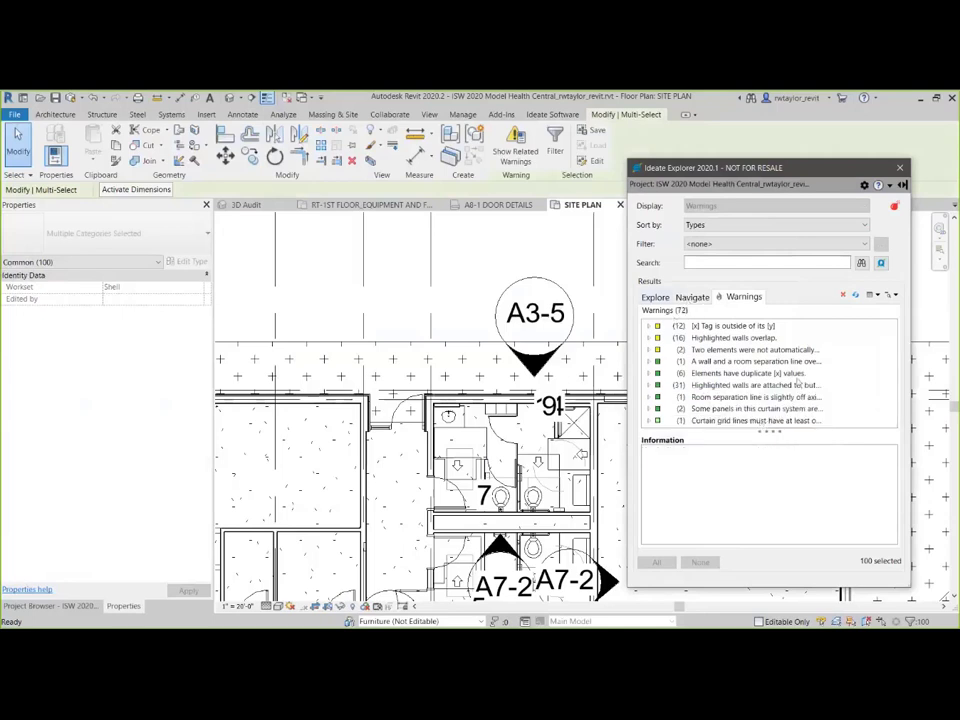
pyautogui.click(705, 386)
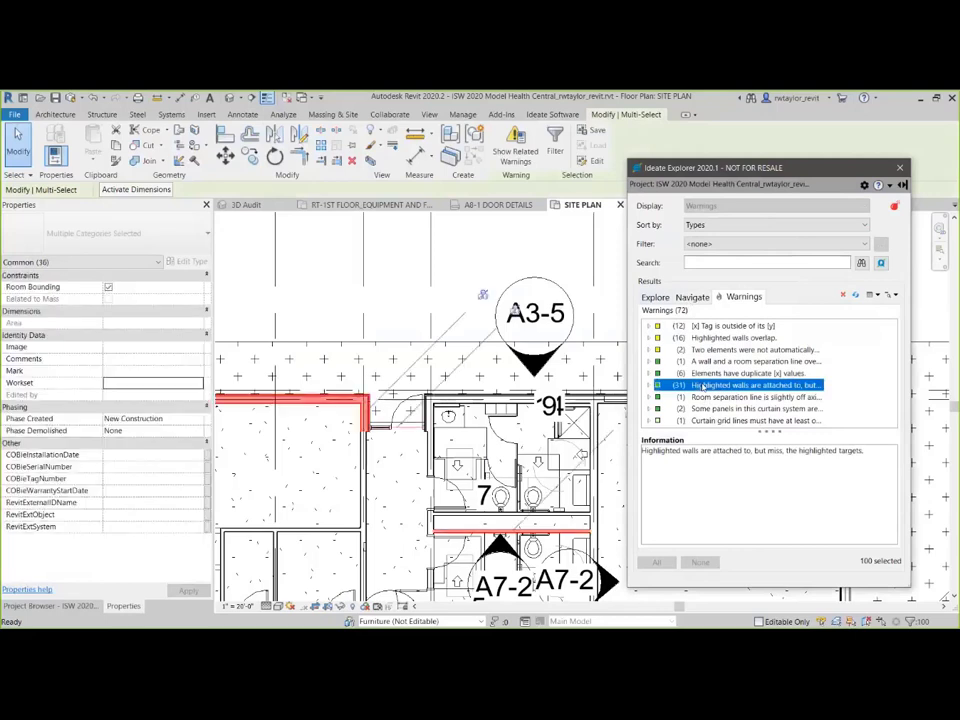
pyautogui.rightClick(722, 386)
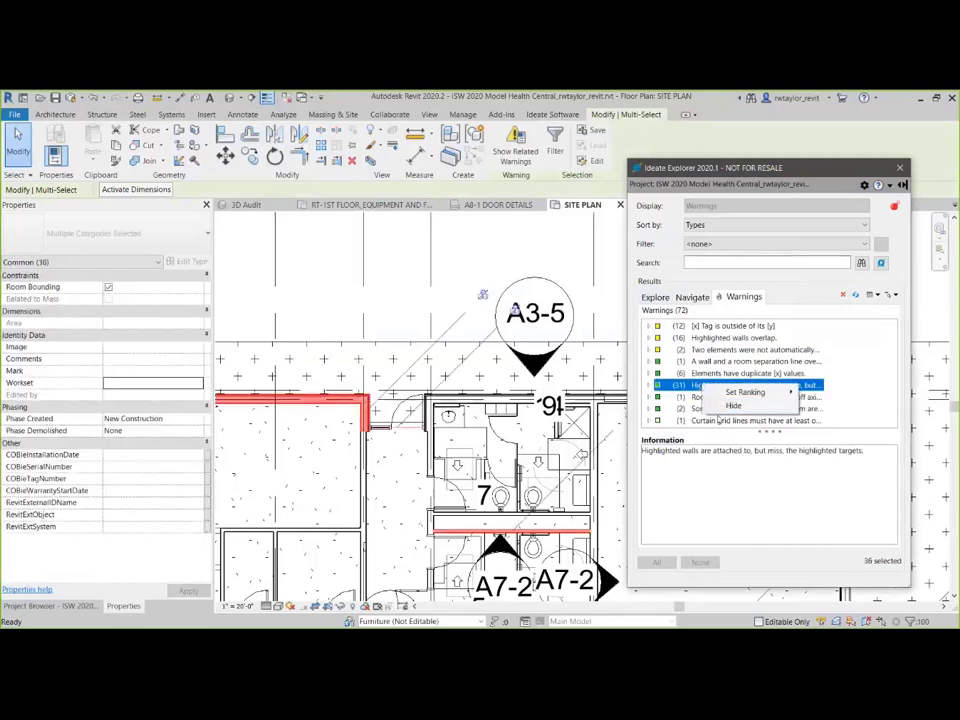
pyautogui.click(733, 405)
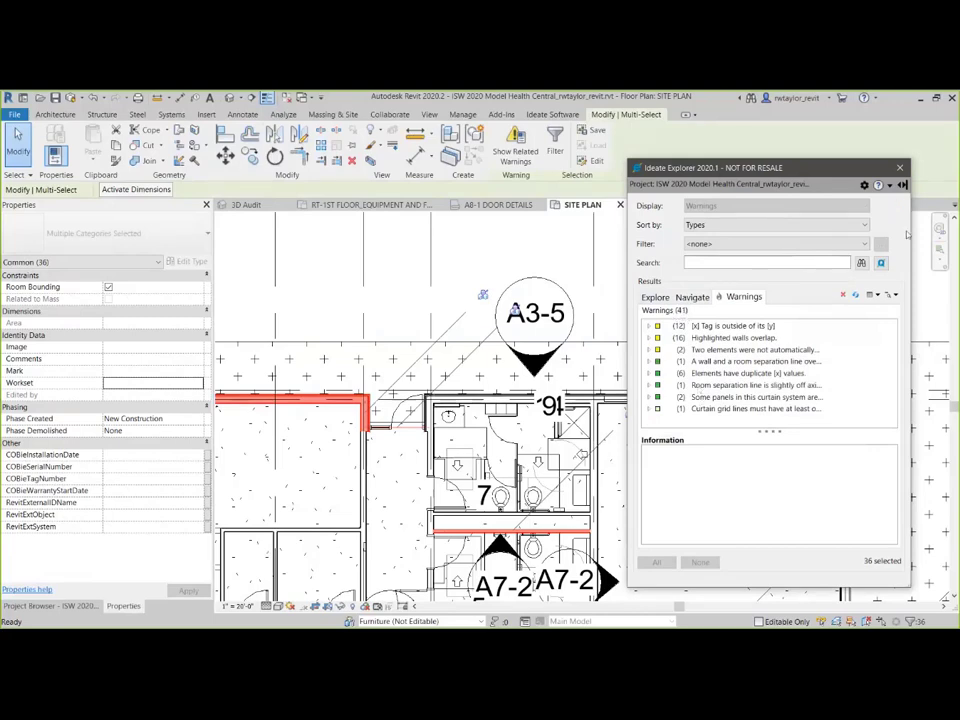
# Step: Review the ranks and hidden flags of all warning types in the warning rankings list, close it and clear the element selection
pyautogui.click(865, 186)
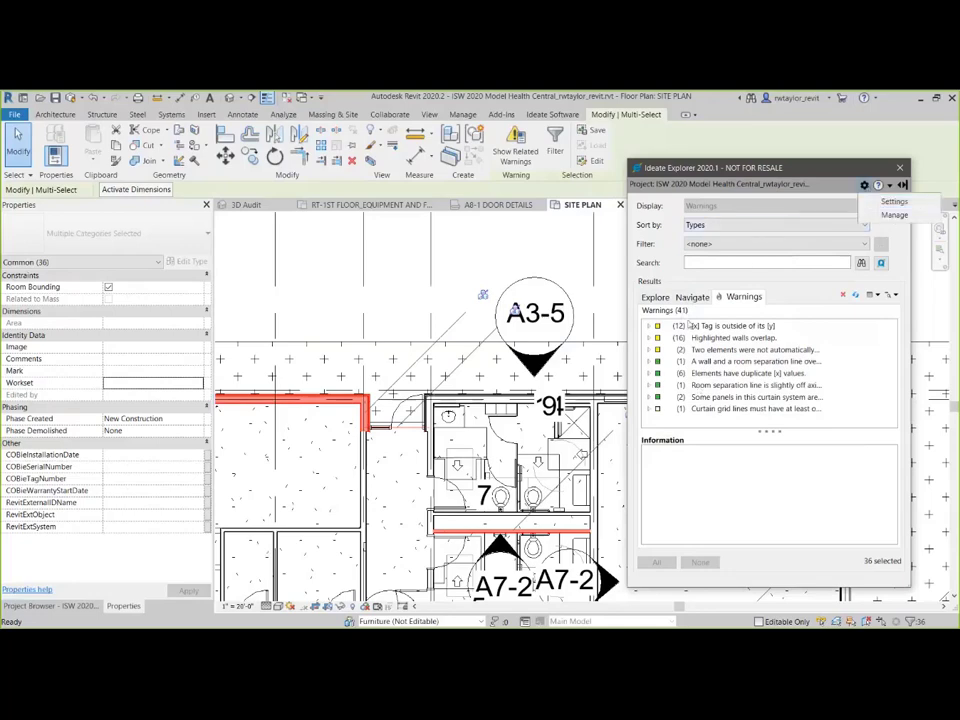
pyautogui.click(894, 215)
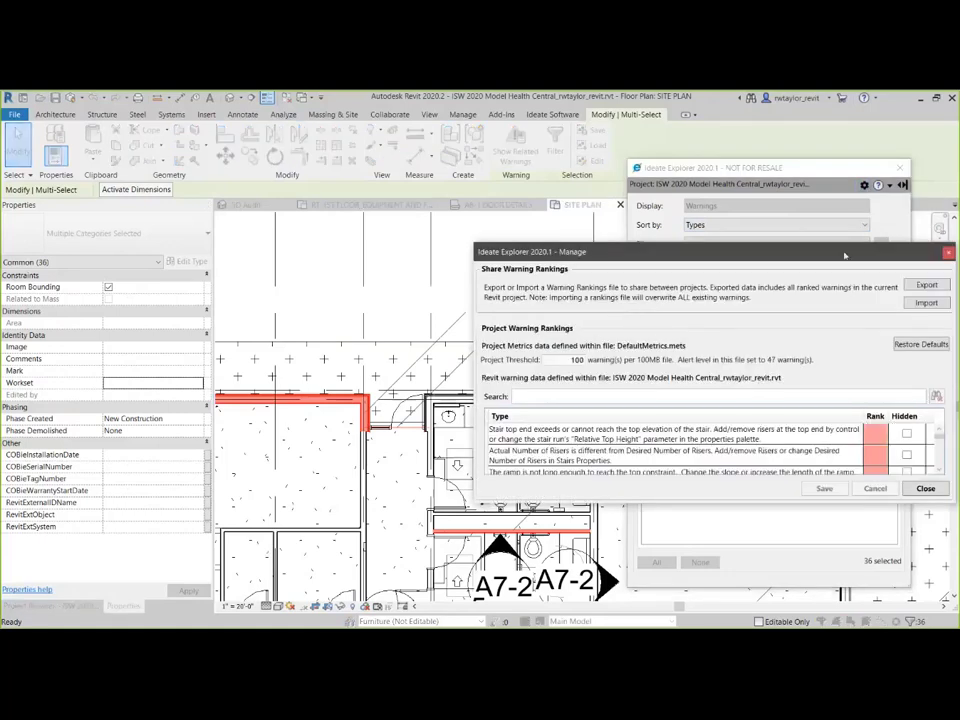
pyautogui.moveTo(780, 251); pyautogui.dragTo(708, 279)
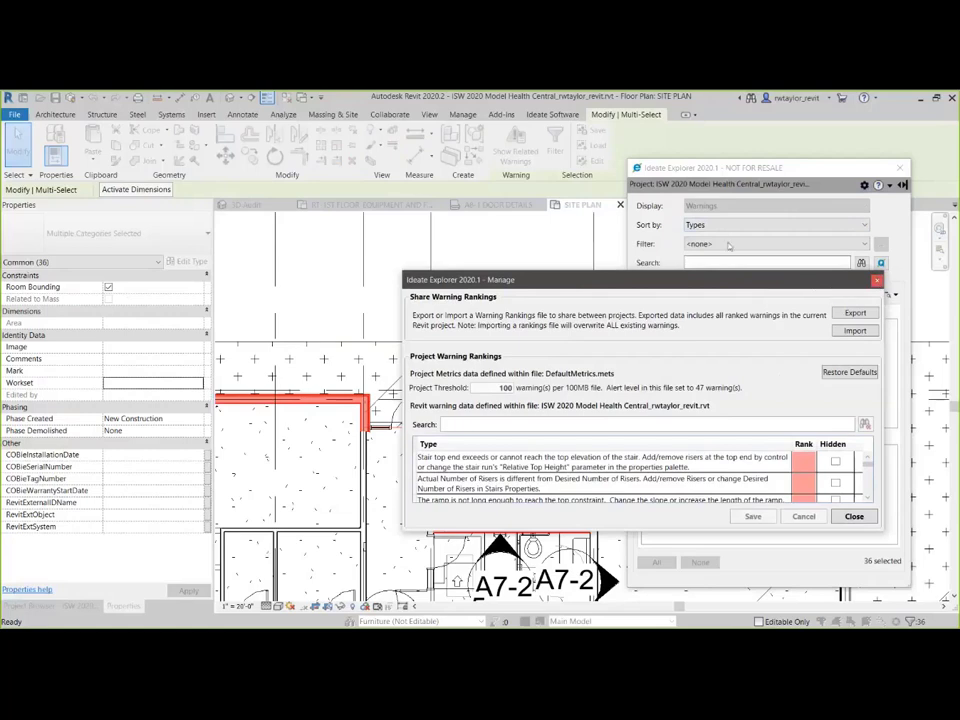
pyautogui.moveTo(708, 285); pyautogui.dragTo(618, 213)
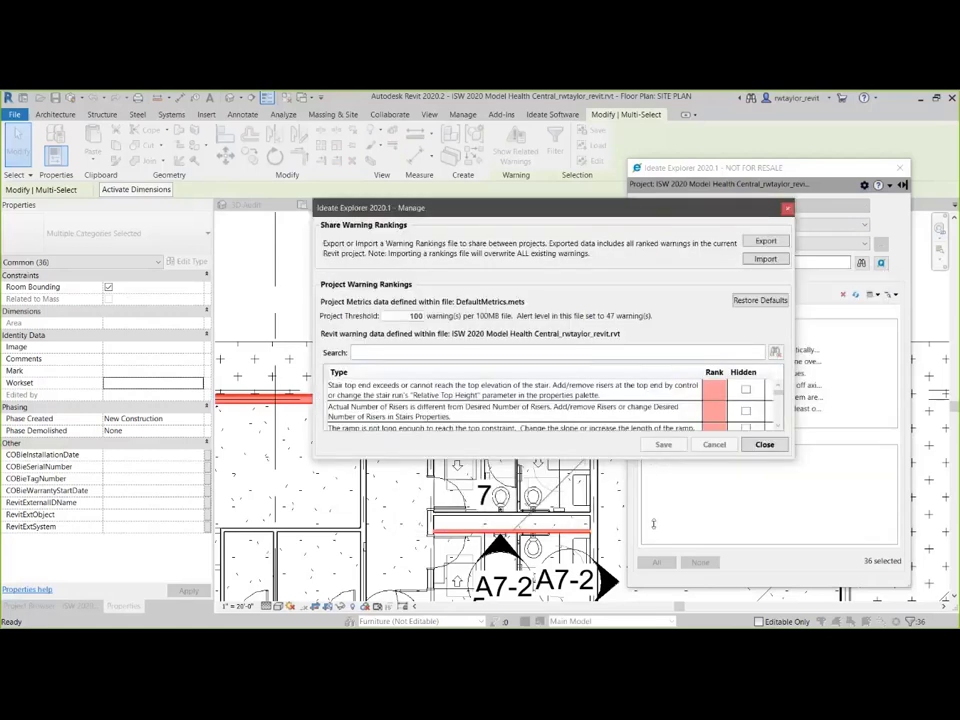
pyautogui.moveTo(663, 457); pyautogui.dragTo(663, 577)
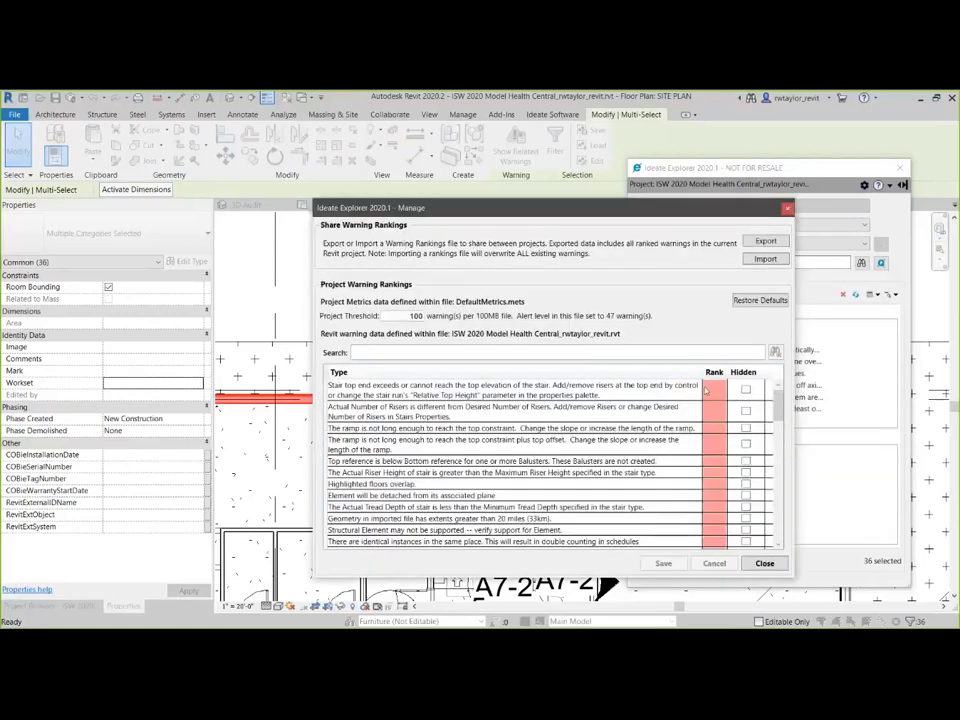
pyautogui.moveTo(777, 398)
pyautogui.mouseDown()
pyautogui.moveTo(780, 436)
pyautogui.moveTo(781, 422)
pyautogui.mouseUp()
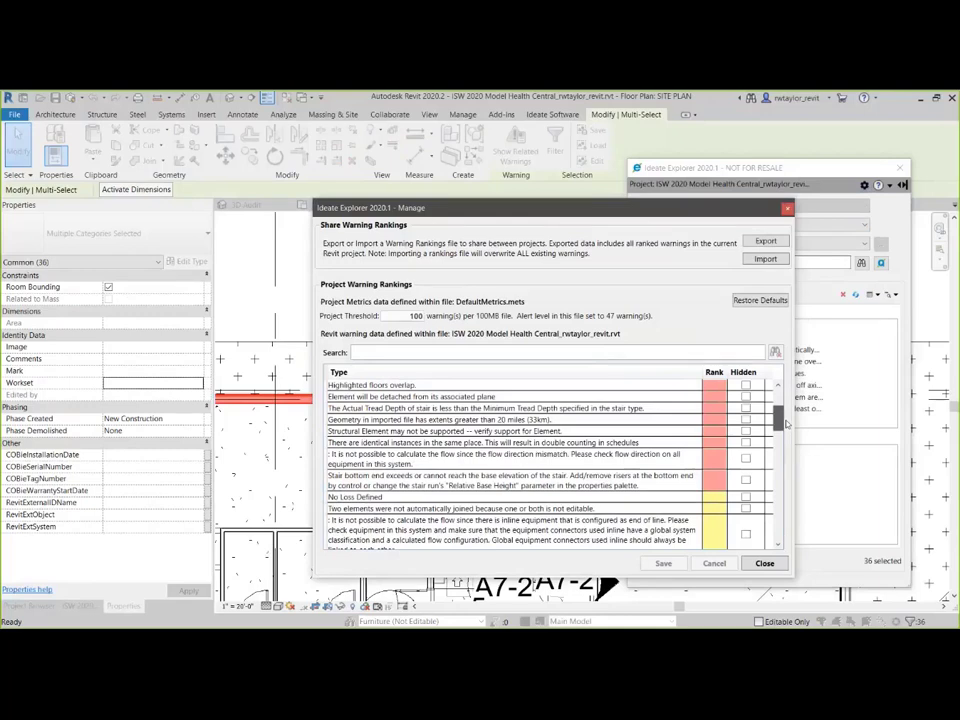
pyautogui.moveTo(785, 424); pyautogui.dragTo(780, 488)
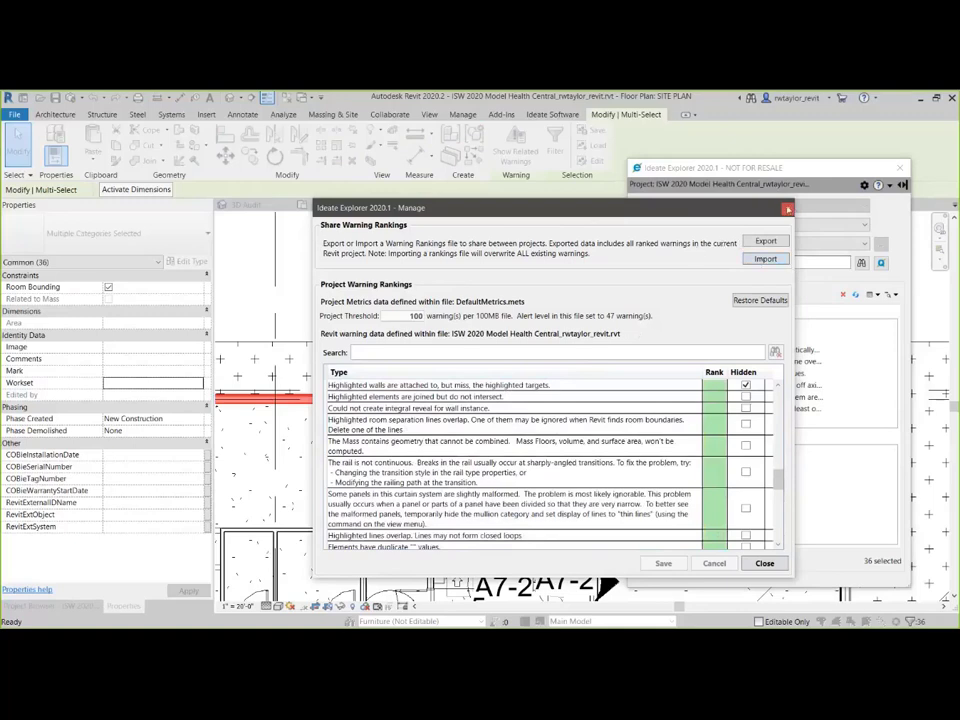
pyautogui.click(787, 209)
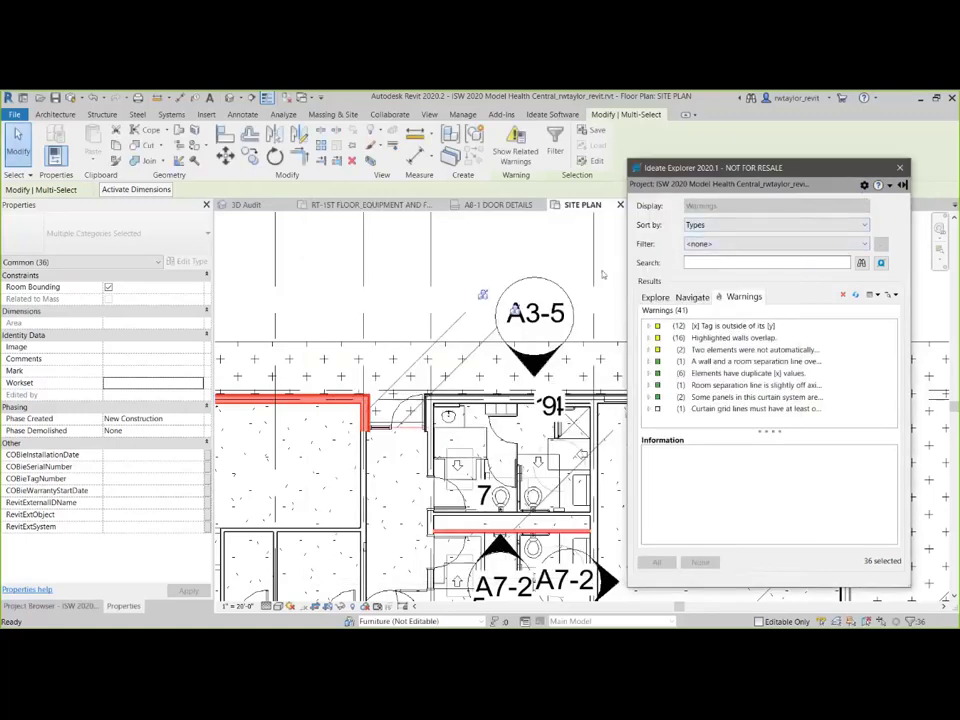
pyautogui.click(603, 274)
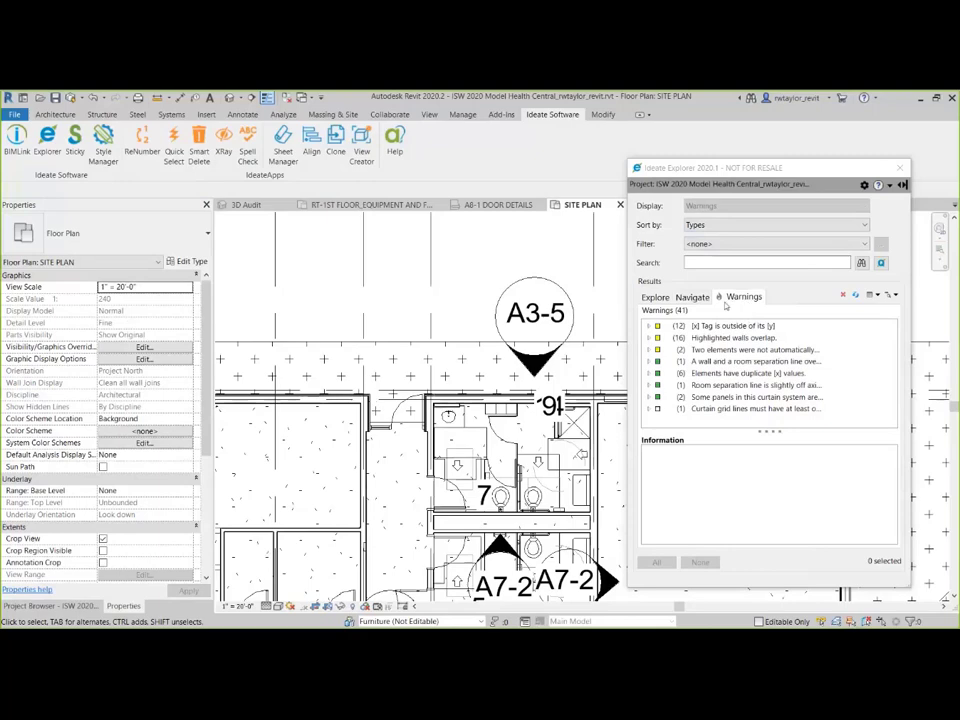
# Step: Look over the views and sheets and the entire-project categories in Ideate Explorer, keeping the <Ideate Audit> filter
pyautogui.click(700, 298)
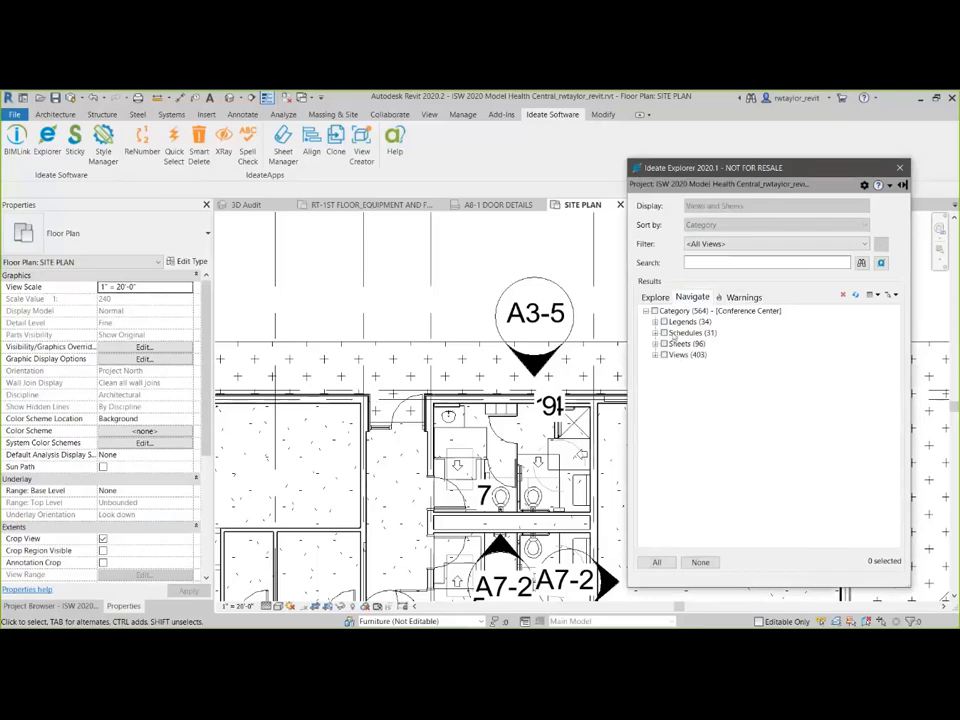
pyautogui.click(655, 298)
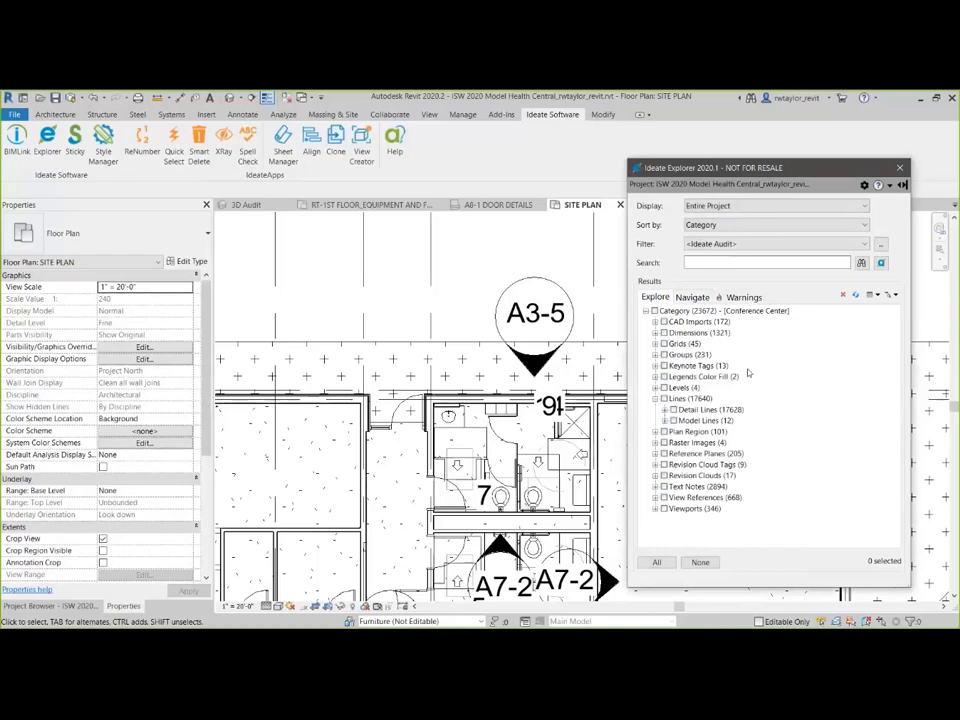
pyautogui.click(710, 244)
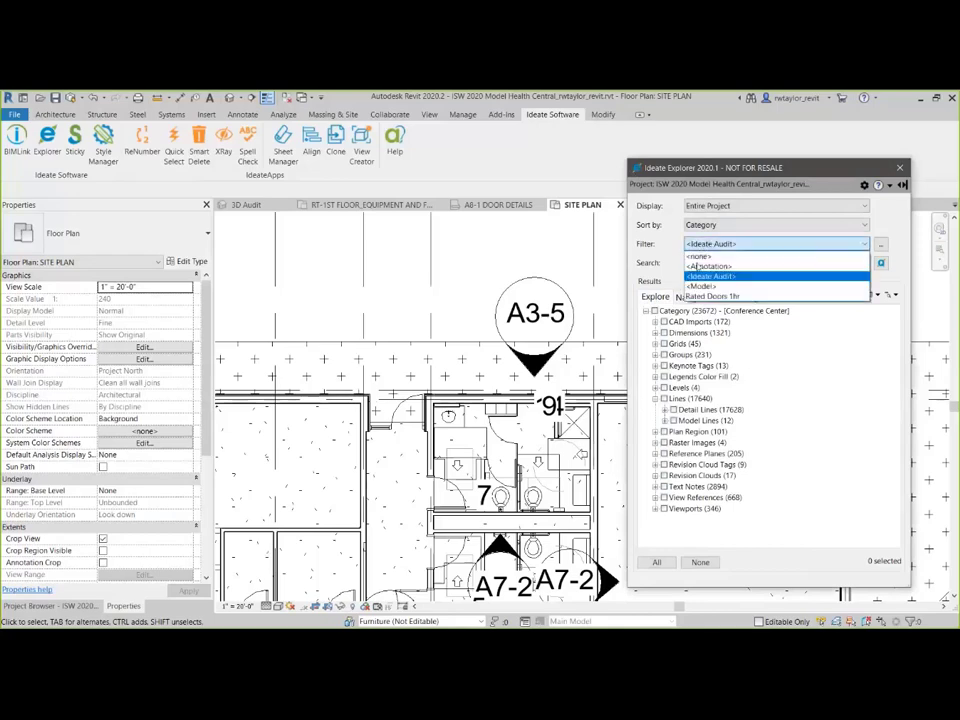
pyautogui.click(697, 277)
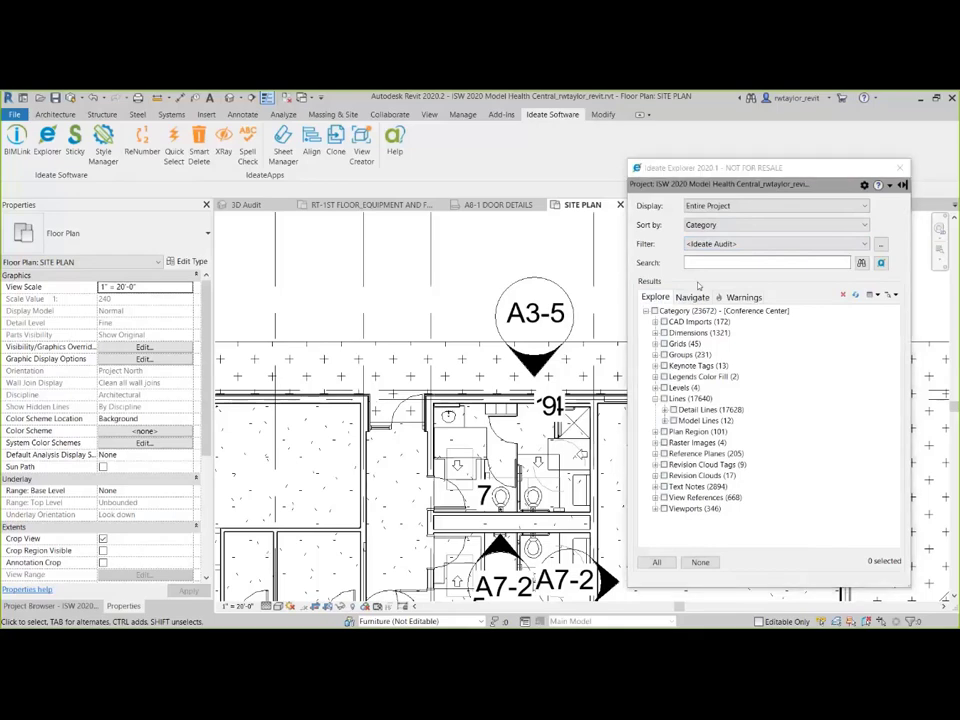
pyautogui.hotkey('alt', 'Tab')
pyautogui.hotkey('alt', 'Tab')
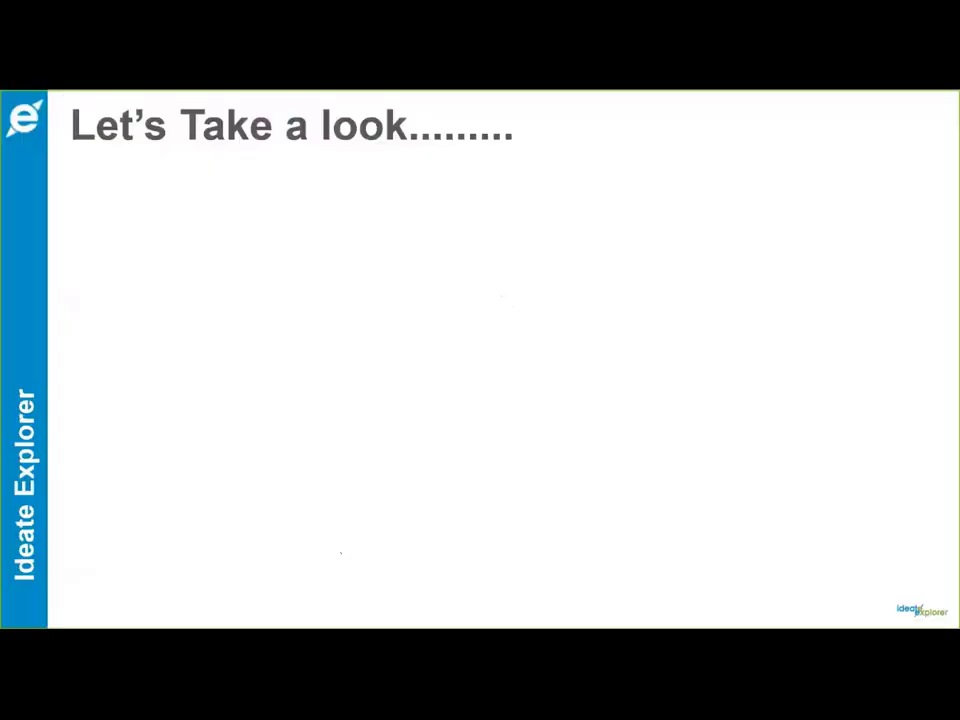
pyautogui.press('Right')
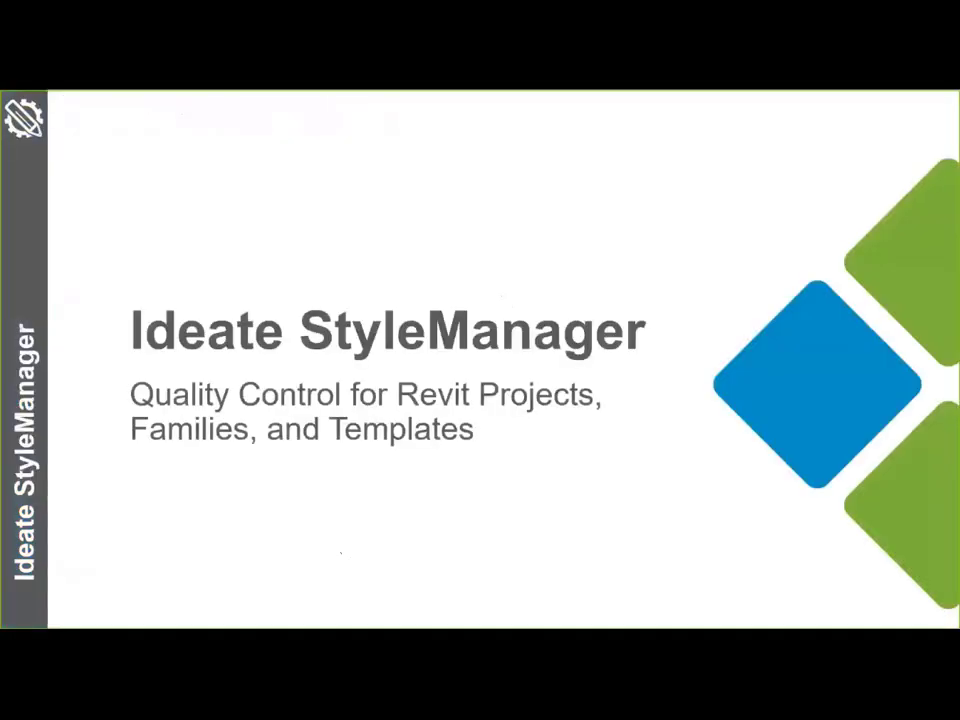
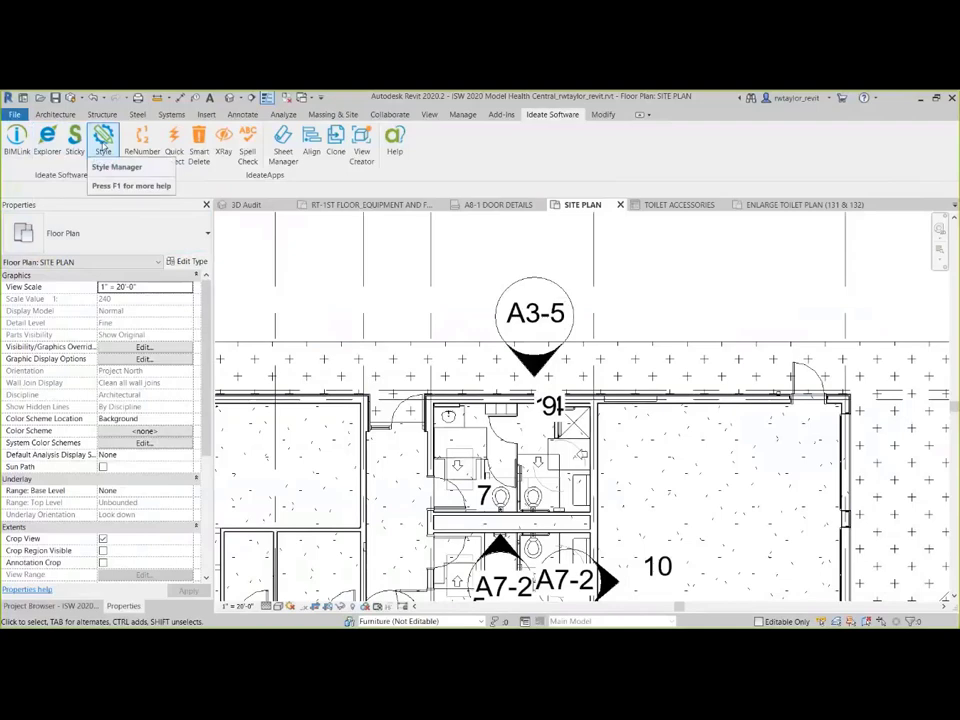
# Step: Open Ideate StyleManager and examine the list of fill patterns found in the project for similar or duplicate entries
pyautogui.click(103, 145)
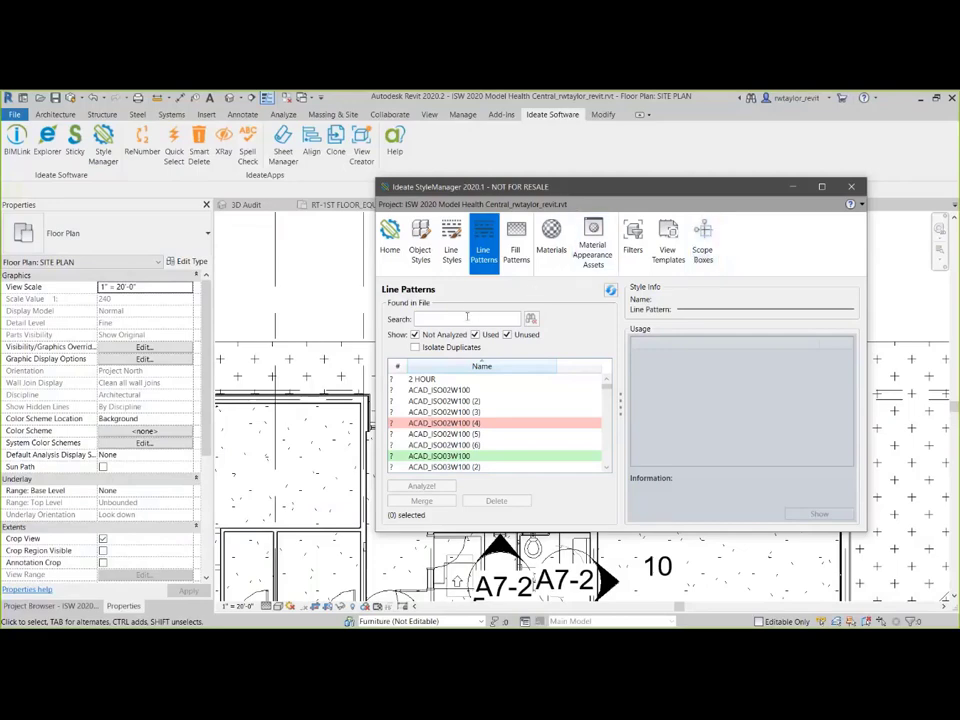
pyautogui.click(512, 258)
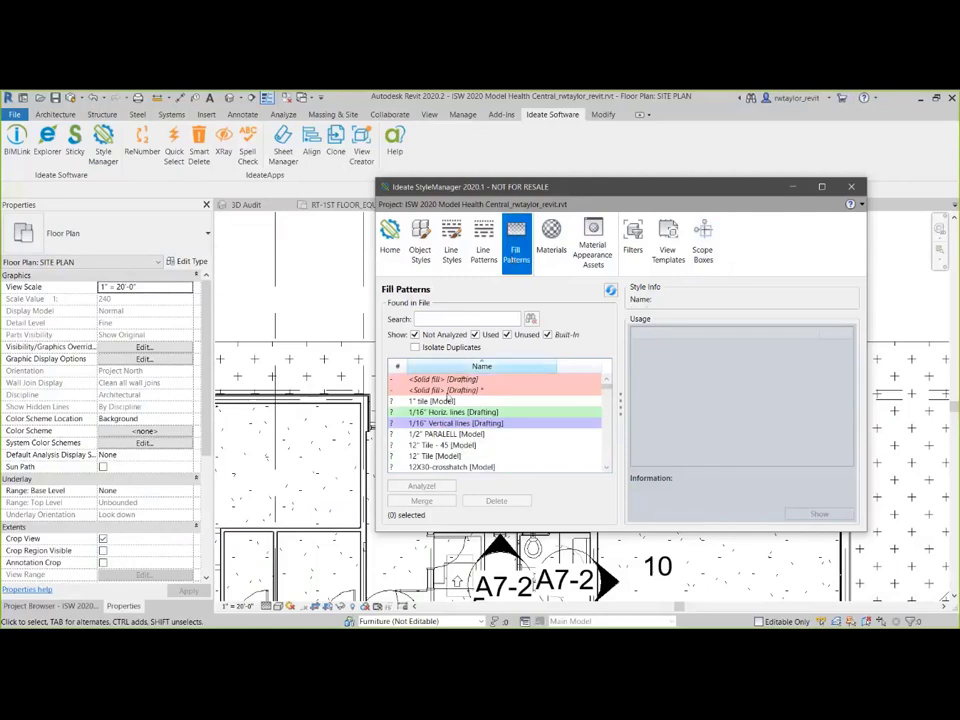
pyautogui.click(606, 468)
pyautogui.click(606, 468)
pyautogui.click(606, 468)
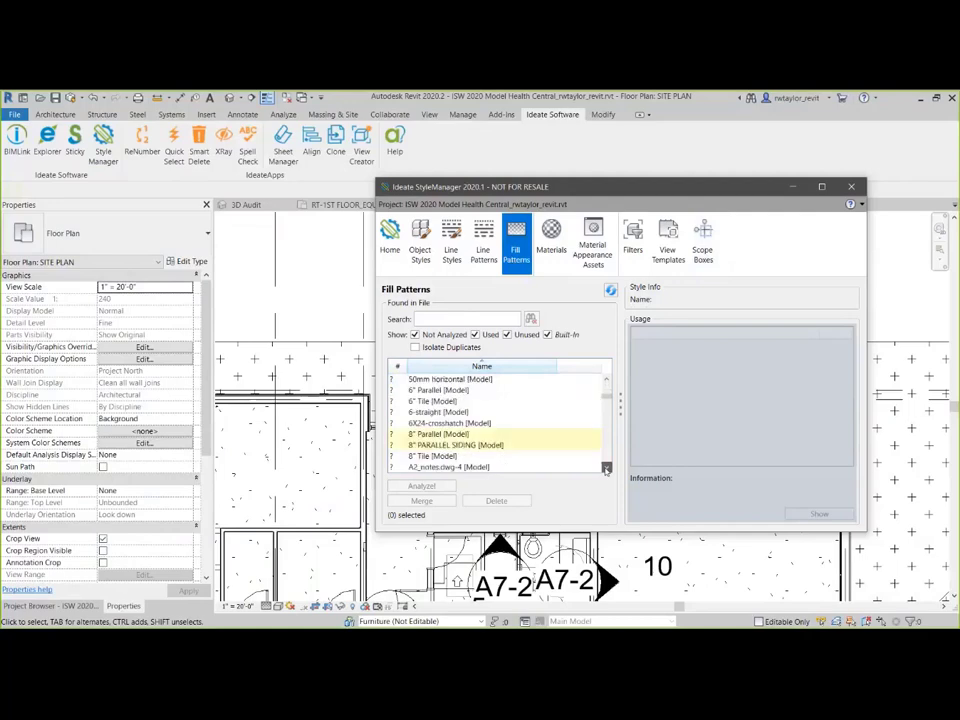
pyautogui.click(606, 468)
pyautogui.click(606, 468)
pyautogui.click(606, 468)
pyautogui.click(606, 468)
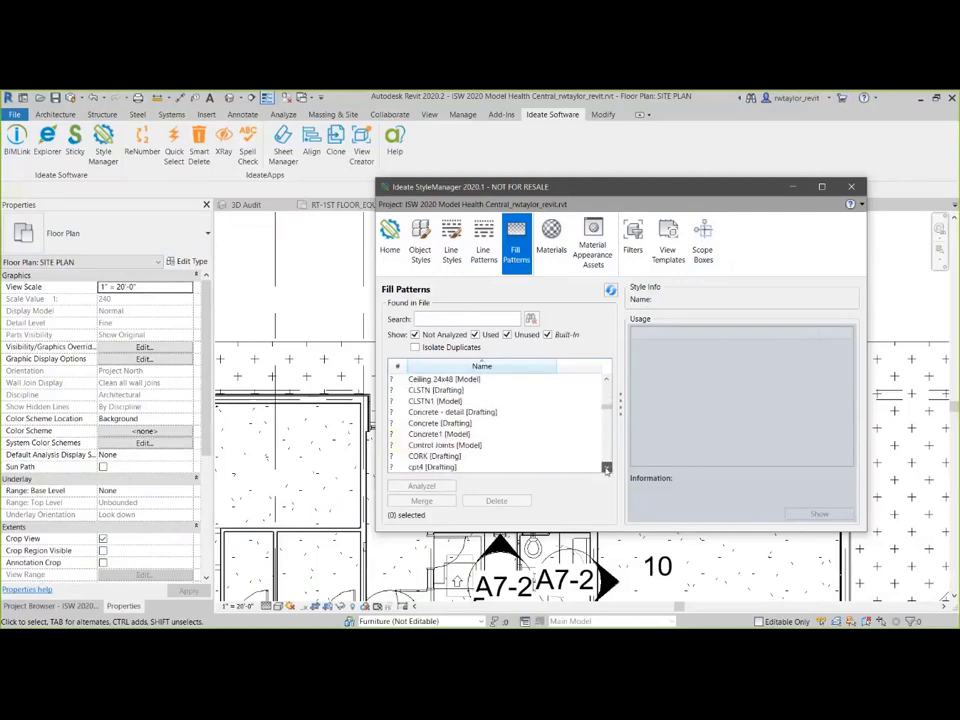
pyautogui.click(606, 468)
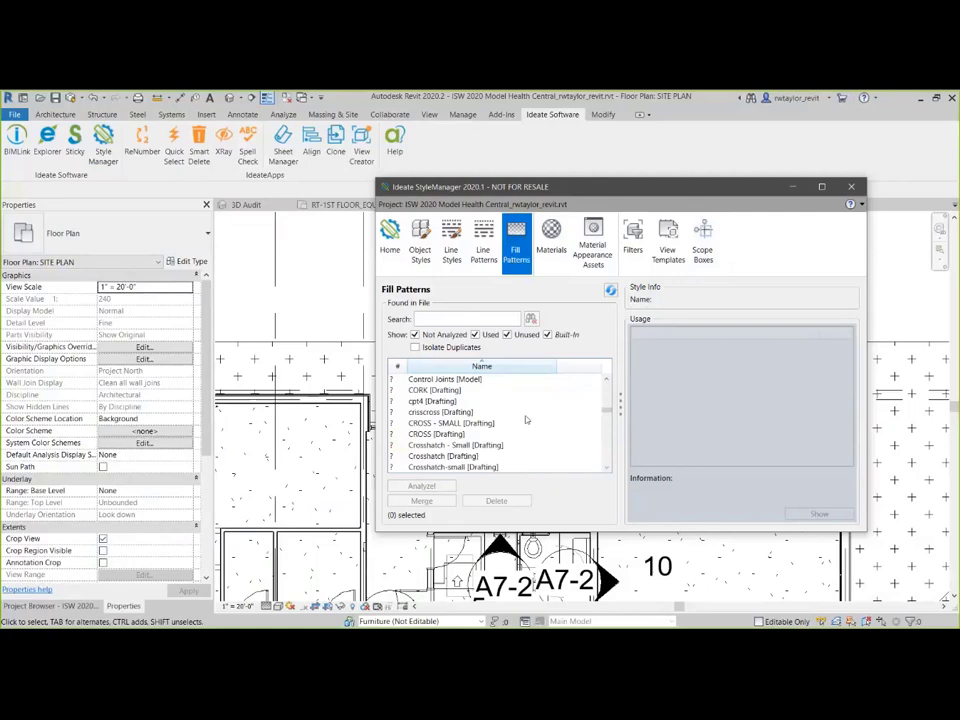
# Step: Search the fill patterns for "sand" and analyze the usage of AR-SAND, Sand - Dense, Sand and Sandsmall
pyautogui.click(423, 318)
pyautogui.write('sand')
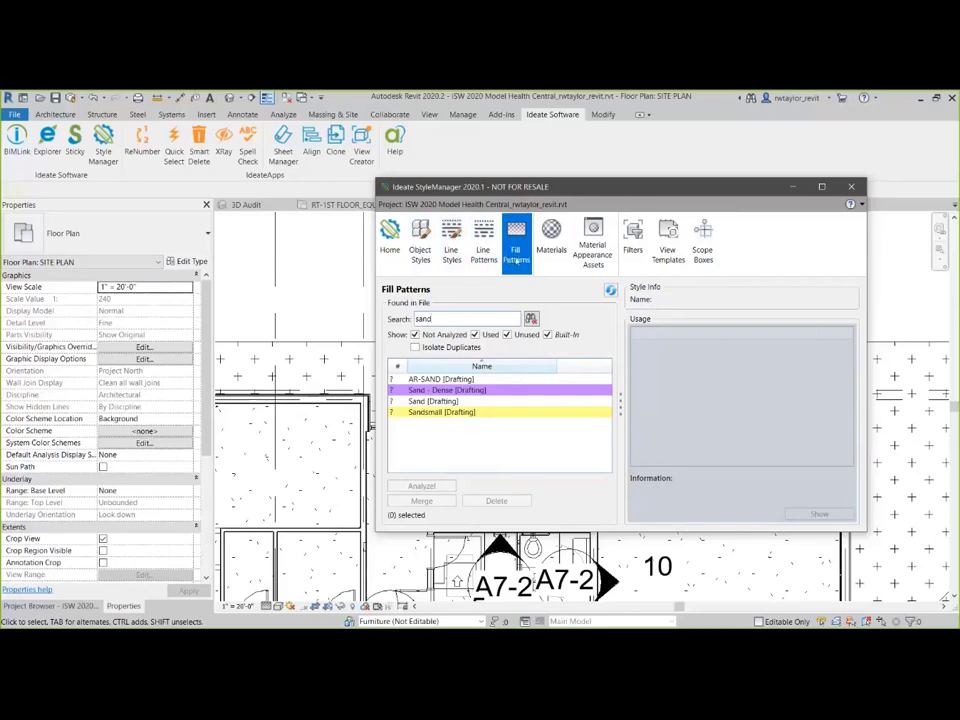
pyautogui.click(438, 379)
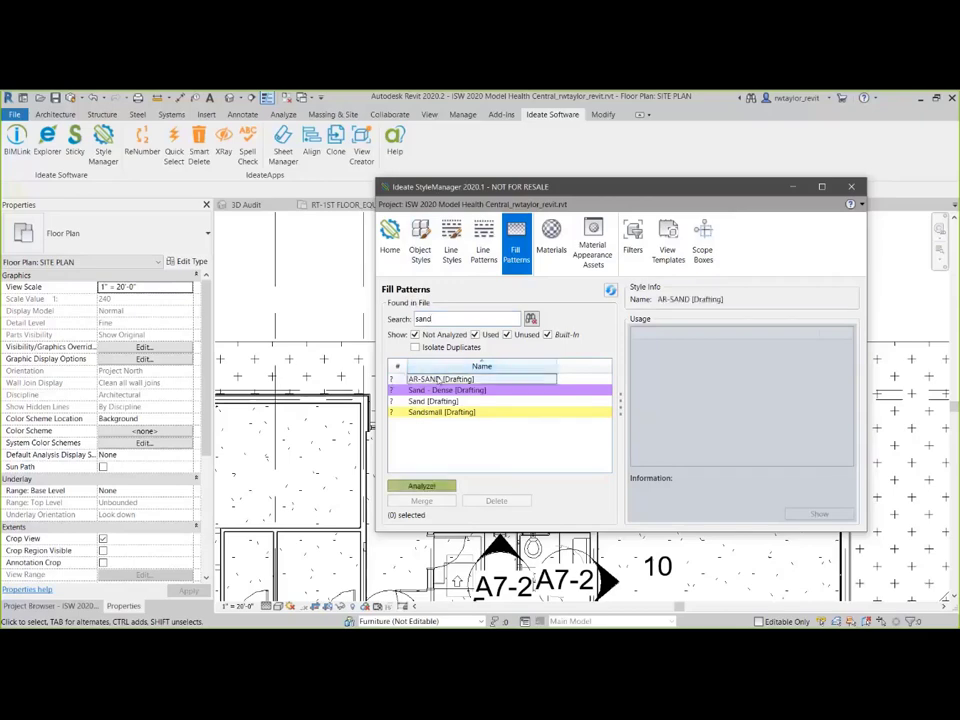
pyautogui.keyDown('shift'); pyautogui.click(436, 412); pyautogui.keyUp('shift')
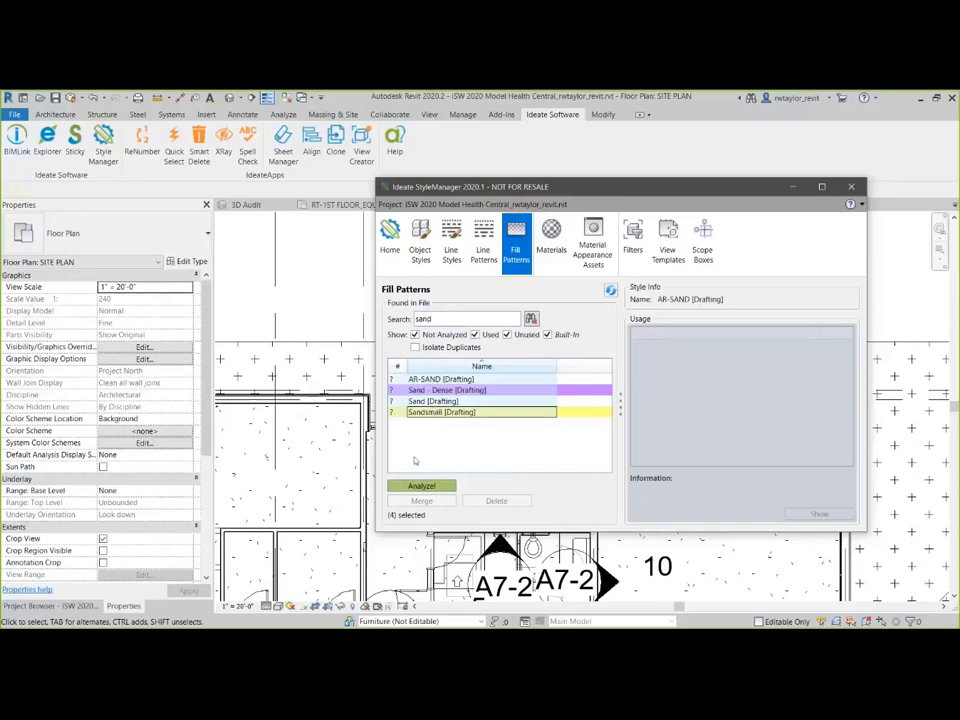
pyautogui.click(419, 487)
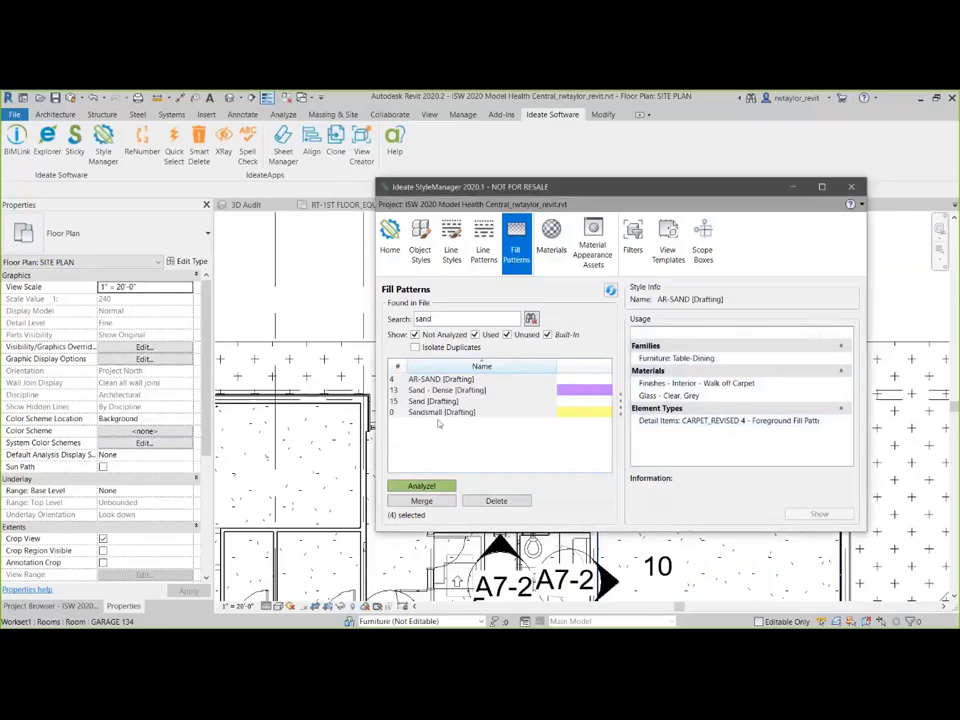
# Step: Delete the unused Sandsmall [Drafting] fill pattern and close the deletion results
pyautogui.click(435, 412)
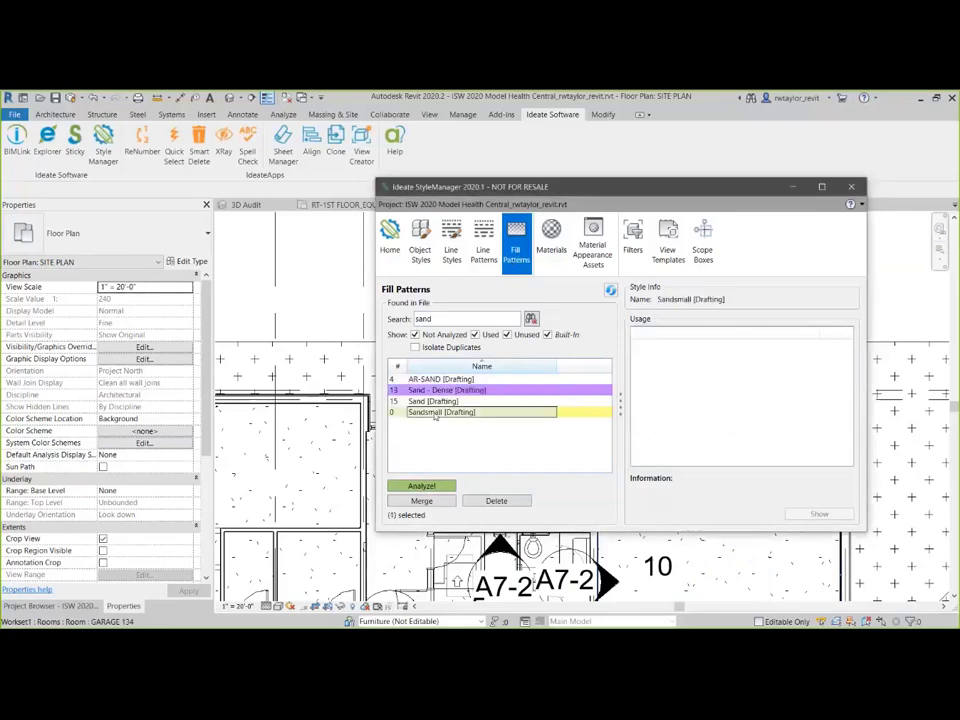
pyautogui.click(435, 390)
pyautogui.click(433, 413)
pyautogui.click(500, 500)
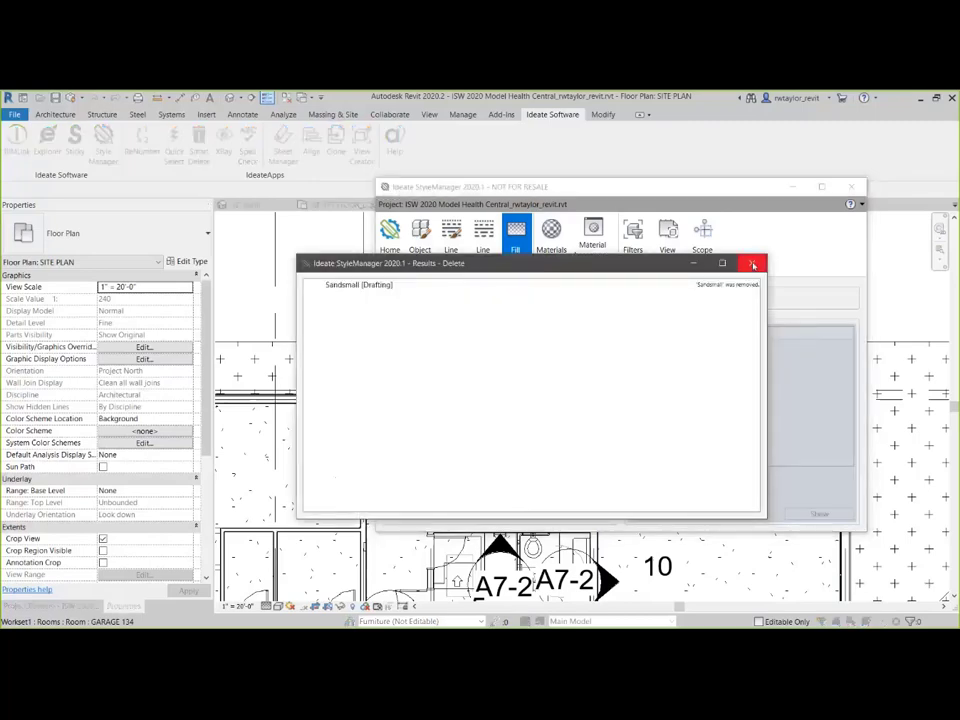
pyautogui.click(753, 264)
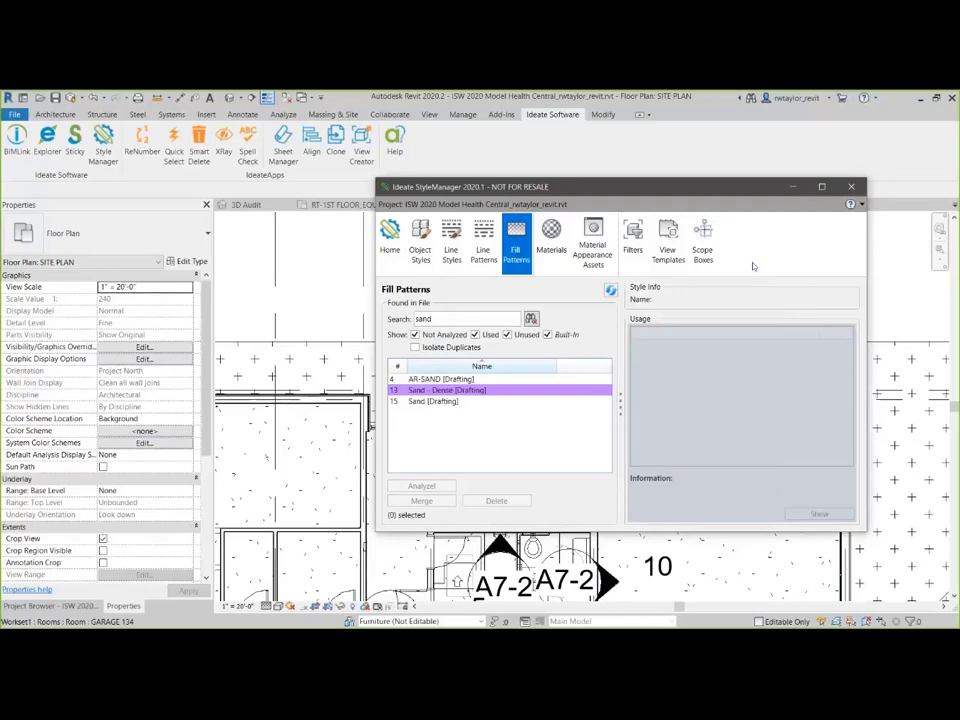
# Step: Examine which families, materials and element types use the Sand and Sand - Dense fill patterns
pyautogui.click(414, 402)
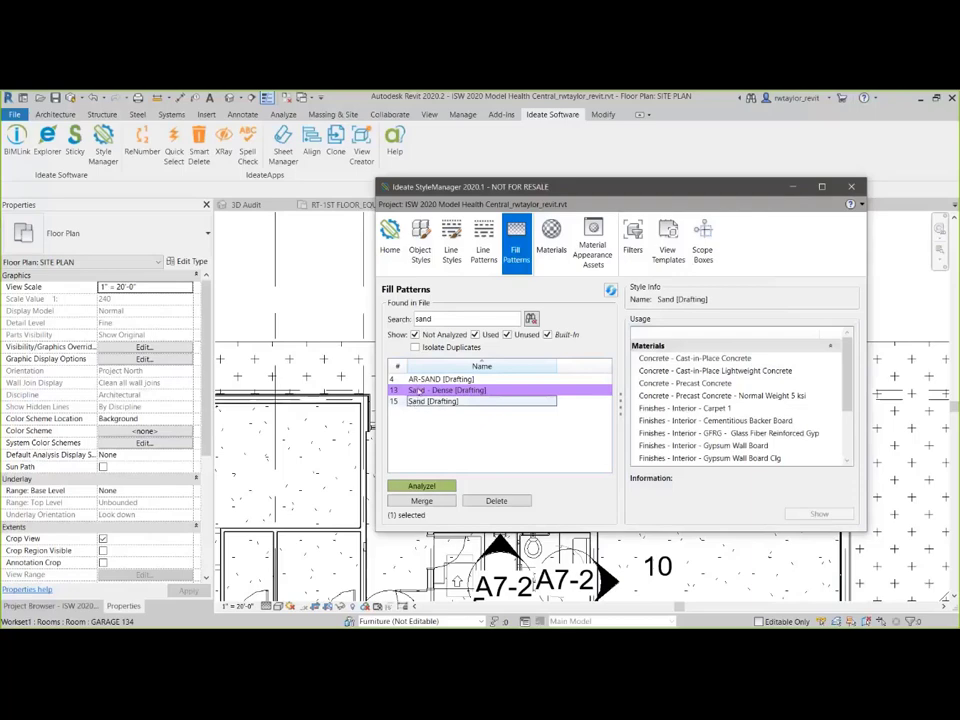
pyautogui.click(415, 390)
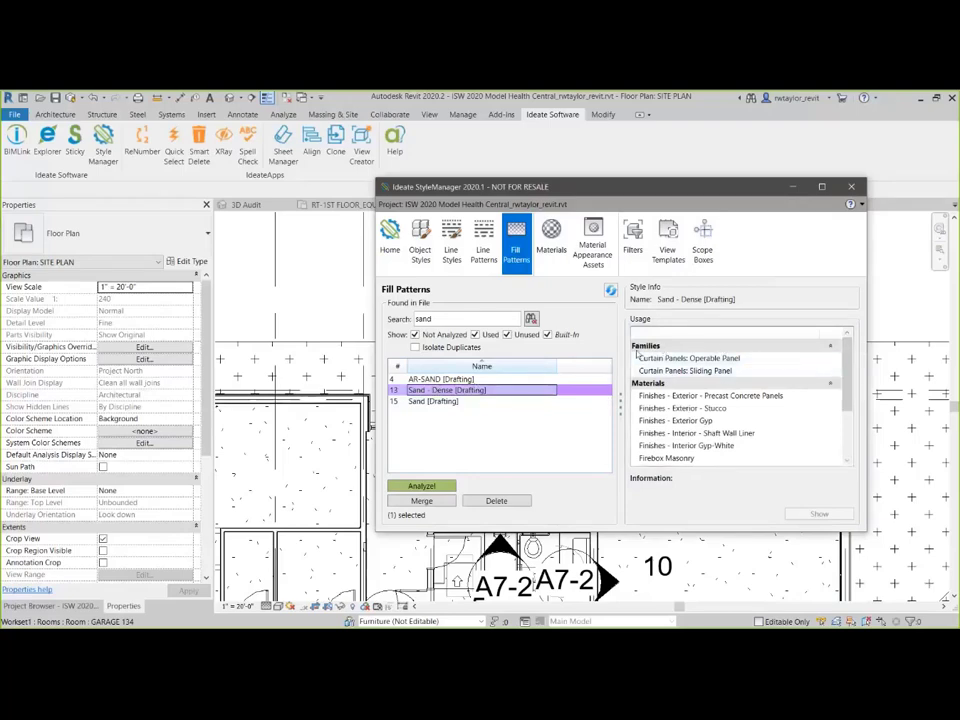
pyautogui.click(648, 384)
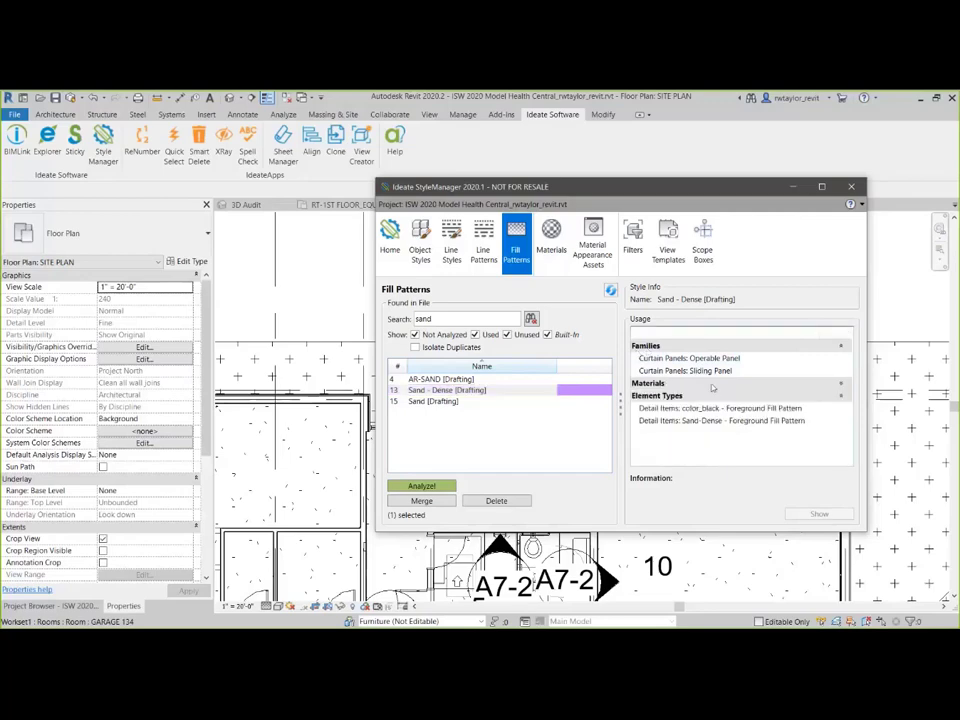
pyautogui.click(841, 383)
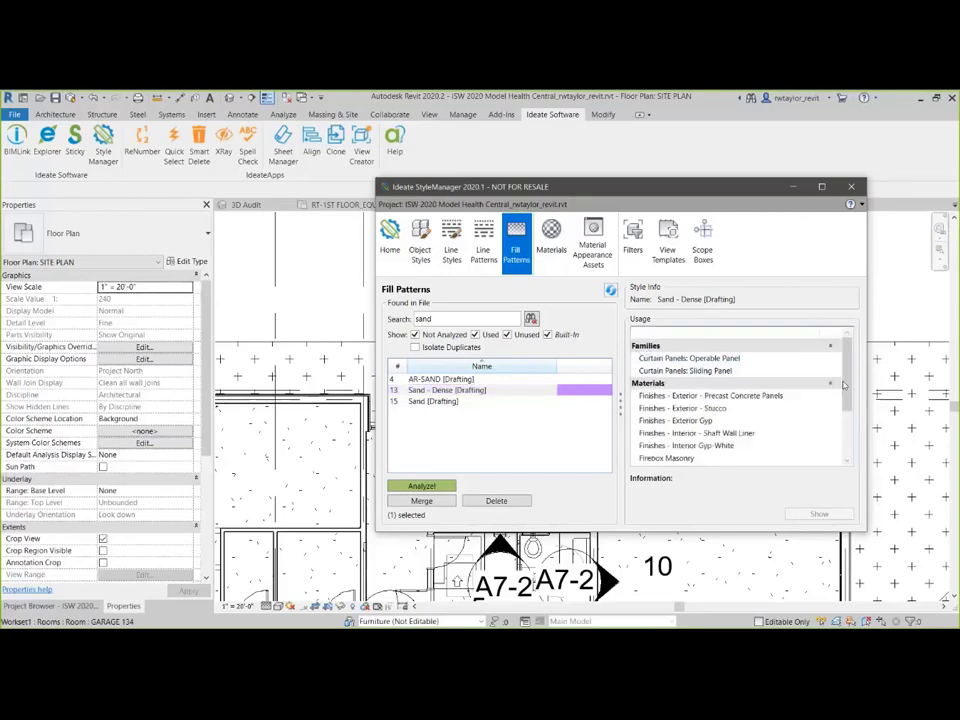
pyautogui.scroll(-2, 846, 384)
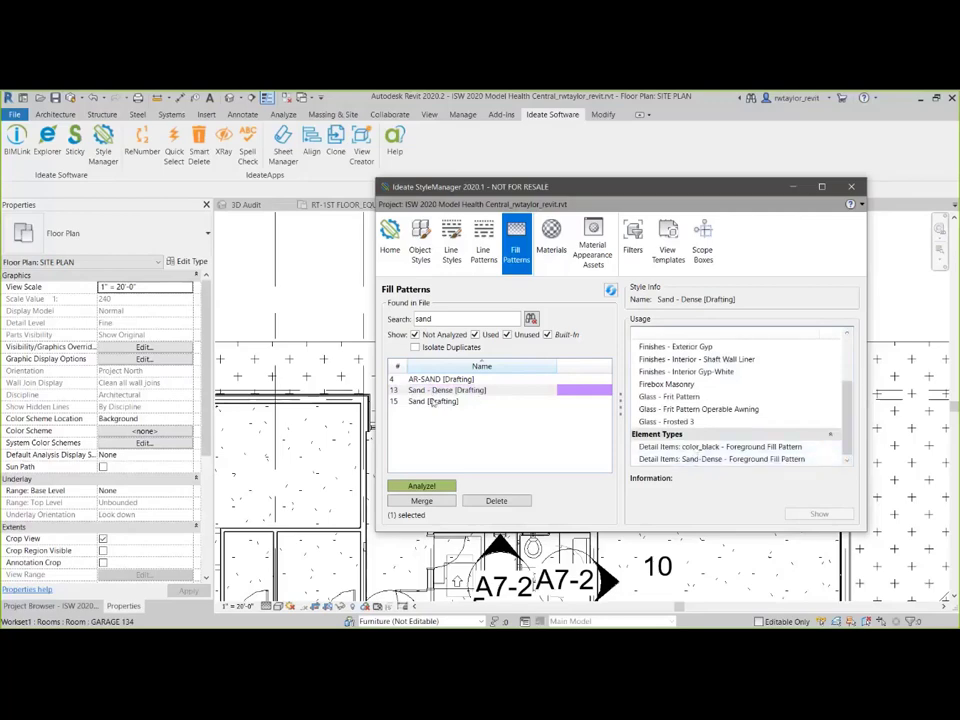
# Step: Merge the Sand - Dense [Drafting] fill pattern into Sand [Drafting], then dismiss the results report and the save reminder without saving
pyautogui.click(437, 391)
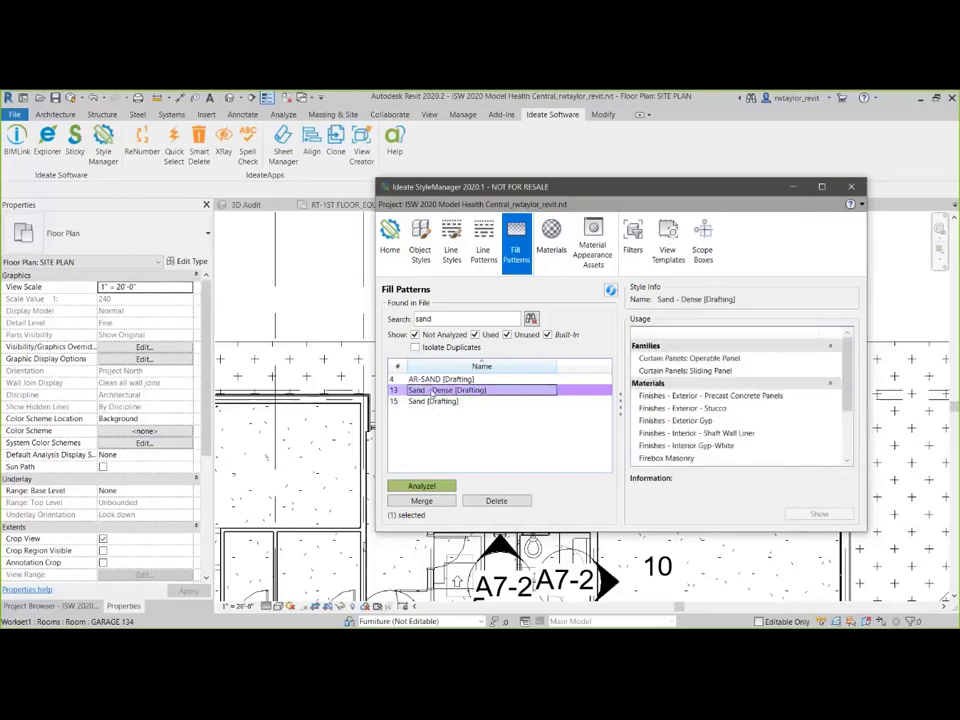
pyautogui.click(425, 502)
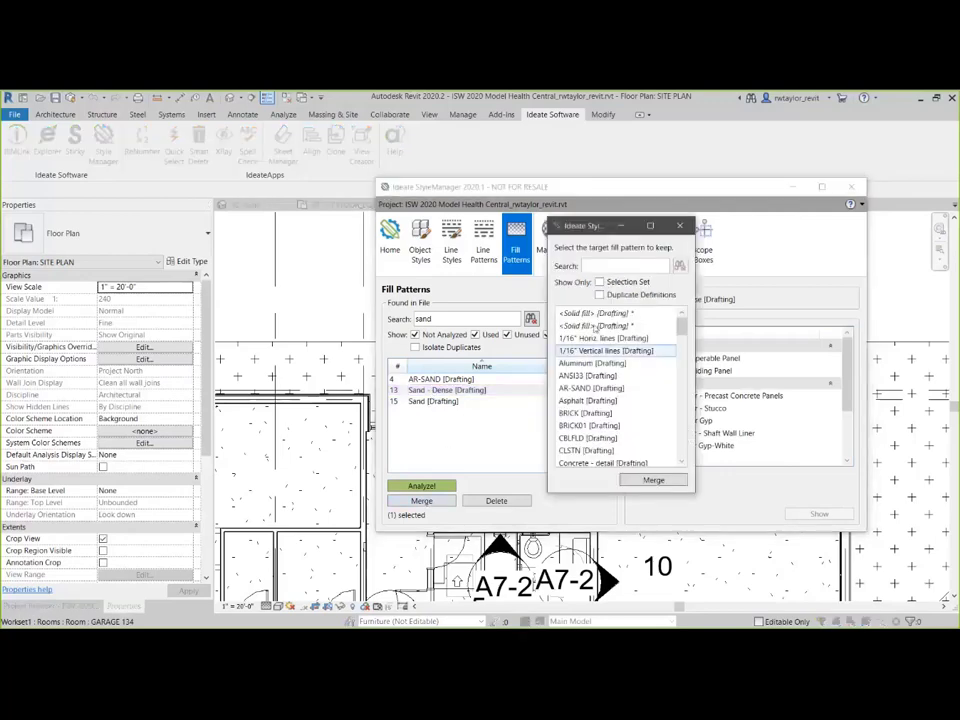
pyautogui.click(601, 265)
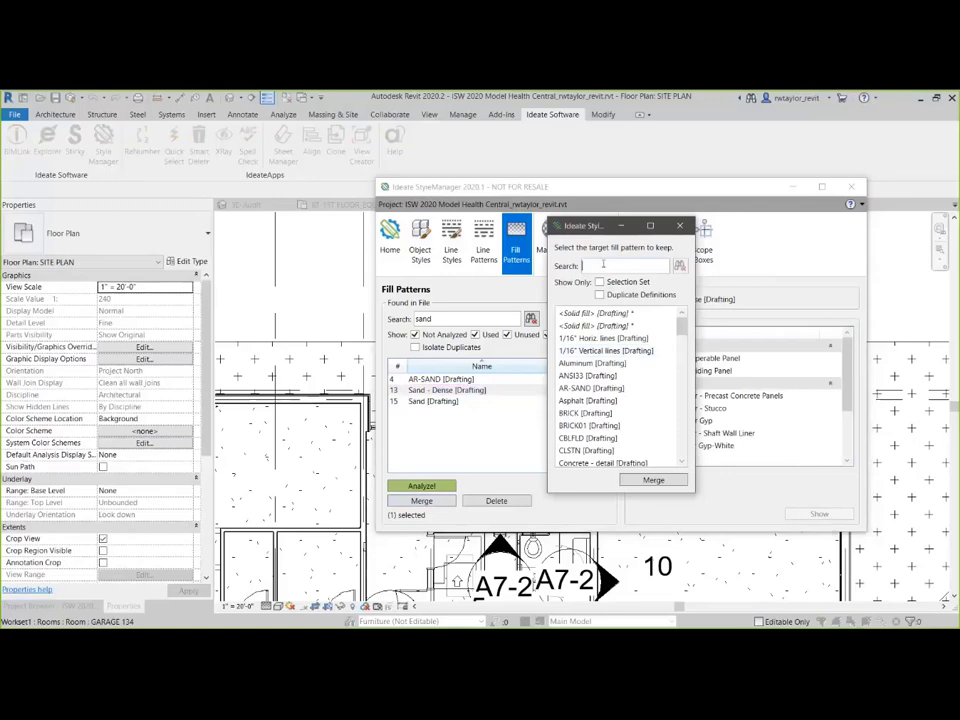
pyautogui.write('sand')
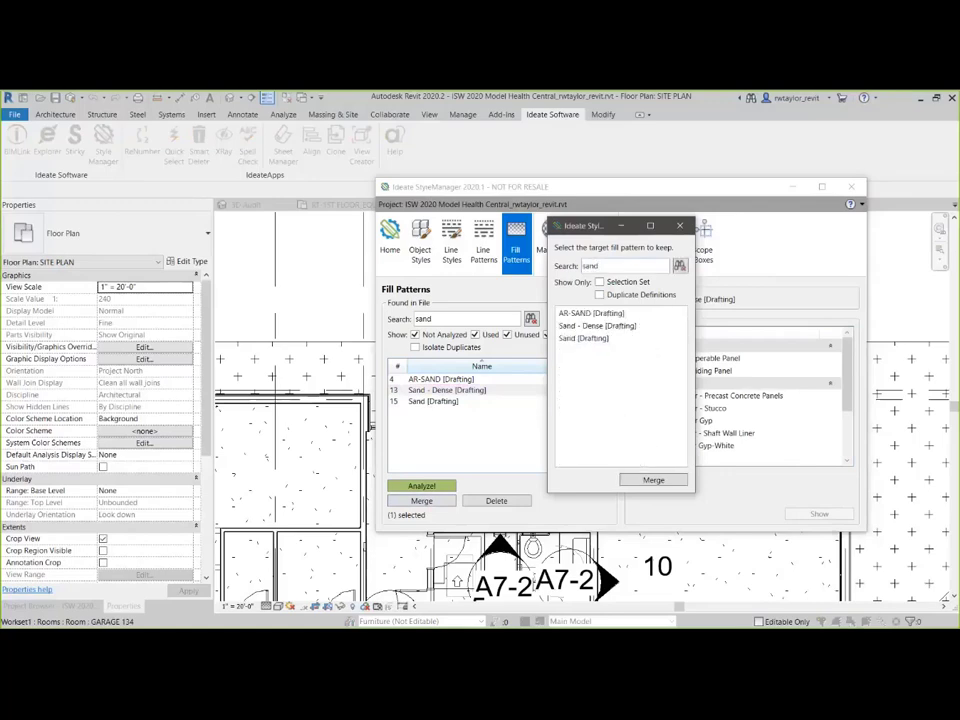
pyautogui.click(579, 340)
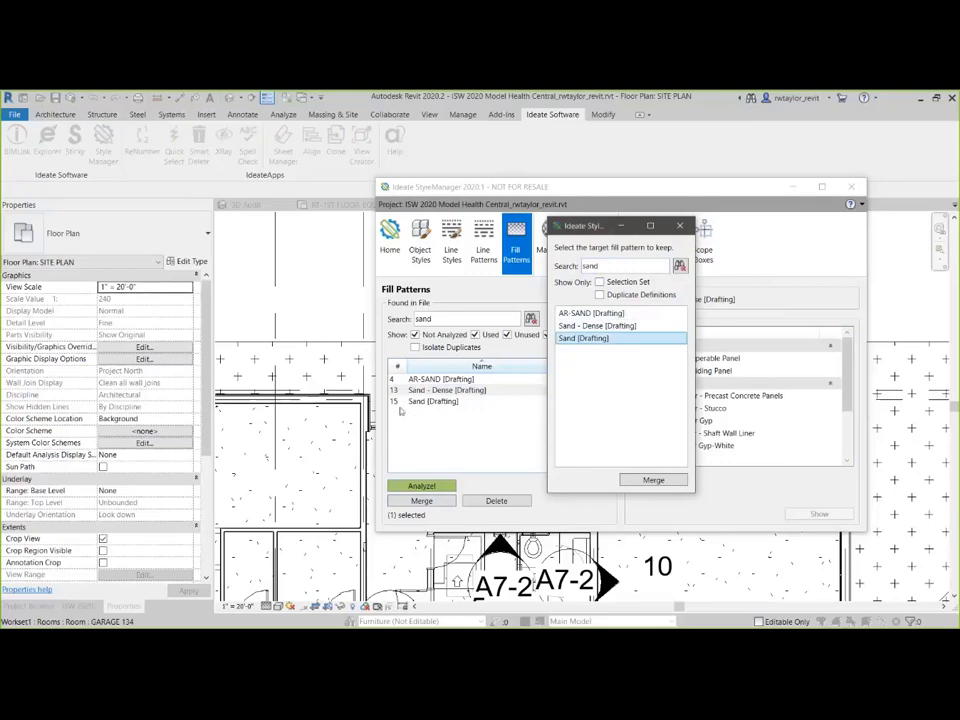
pyautogui.click(639, 482)
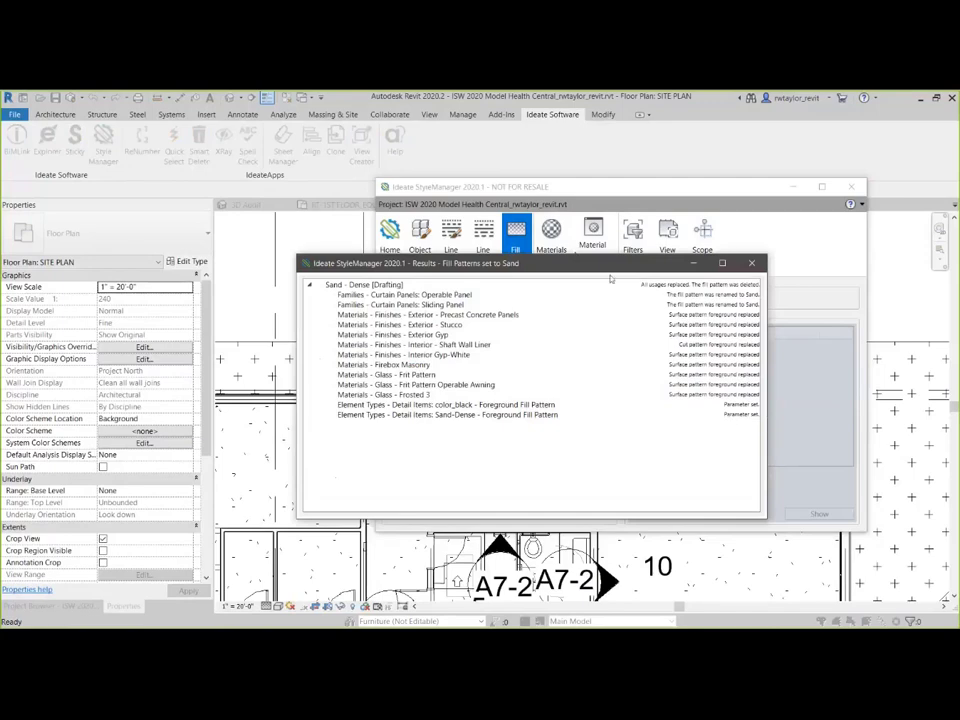
pyautogui.moveTo(767, 417); pyautogui.dragTo(823, 417)
pyautogui.moveTo(606, 268); pyautogui.dragTo(557, 300)
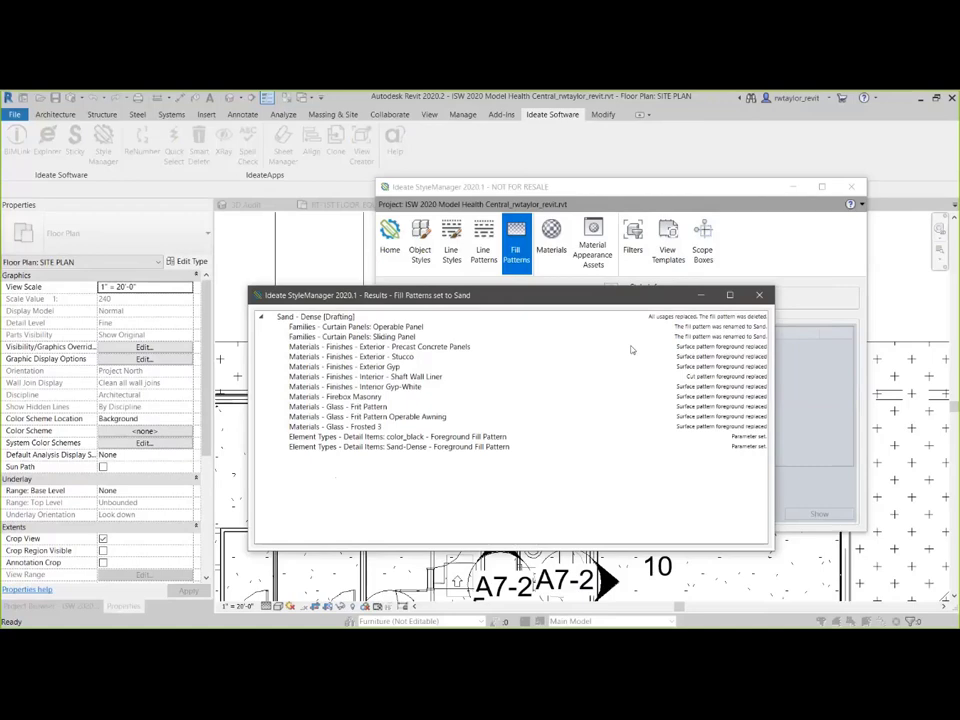
pyautogui.press('Escape')
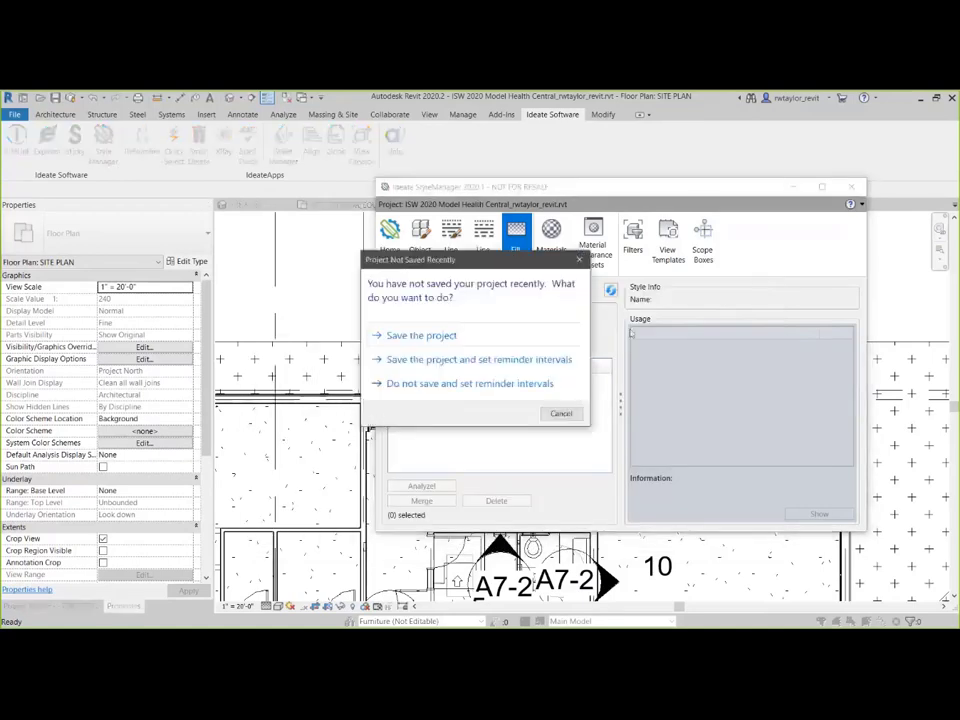
pyautogui.click(561, 413)
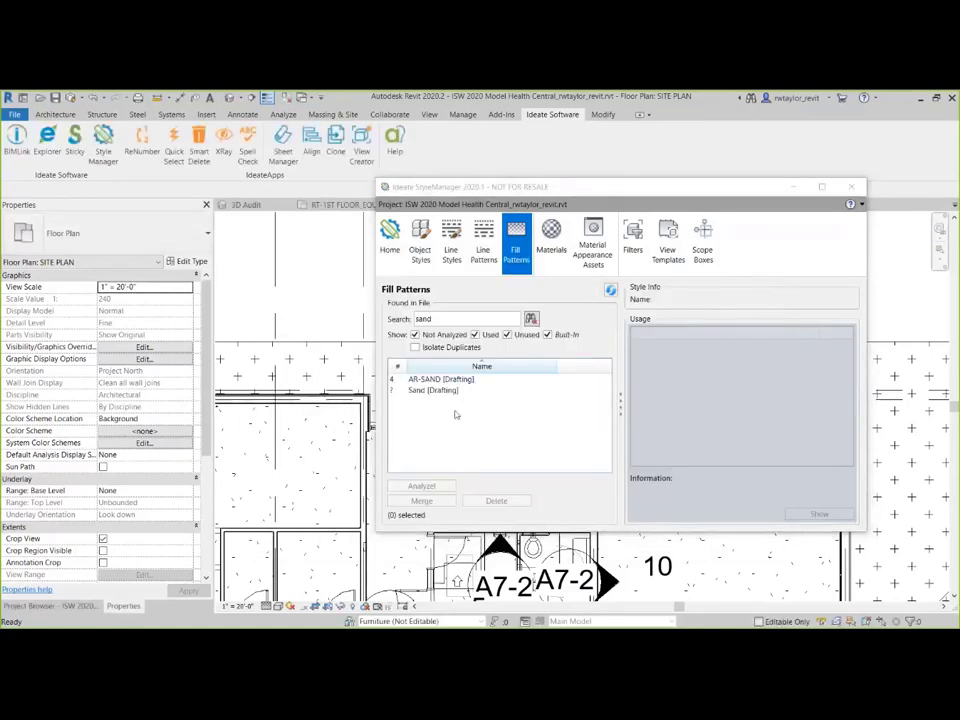
# Step: Analyze the Sand [Drafting] fill pattern again and compare its usage with that of AR-SAND [Drafting]
pyautogui.doubleClick(433, 391)
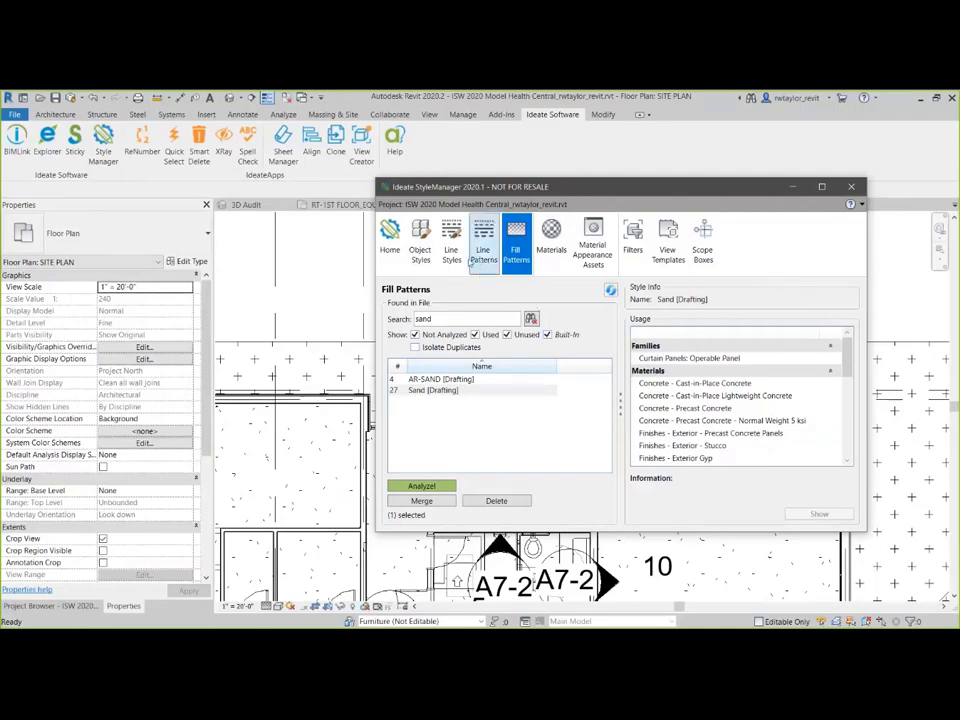
pyautogui.click(547, 335)
pyautogui.click(547, 335)
pyautogui.click(422, 391)
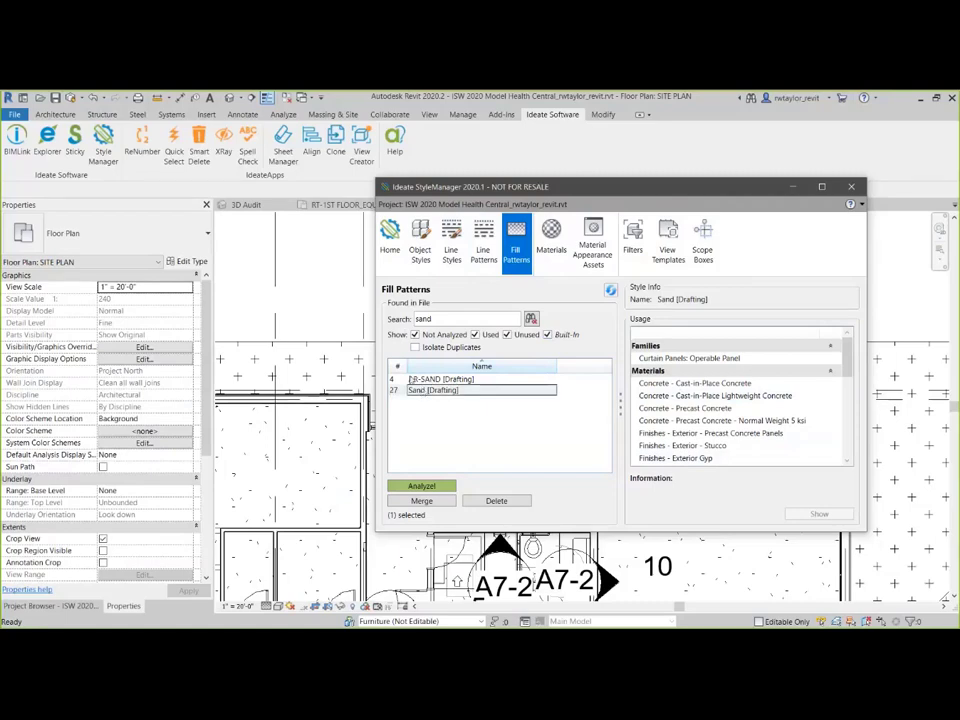
pyautogui.click(442, 379)
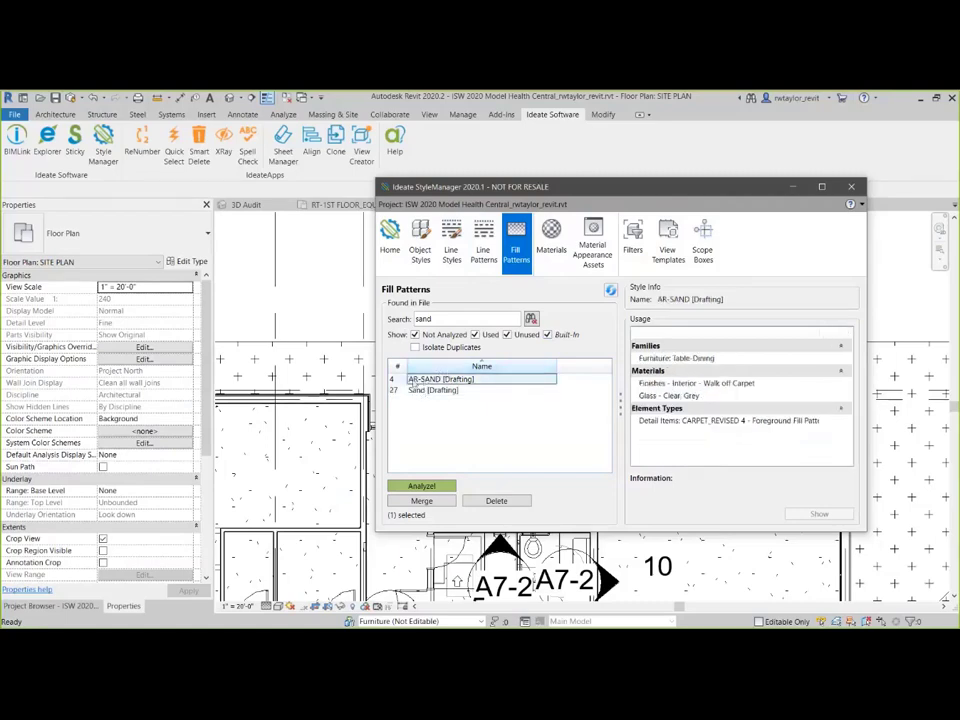
pyautogui.click(423, 391)
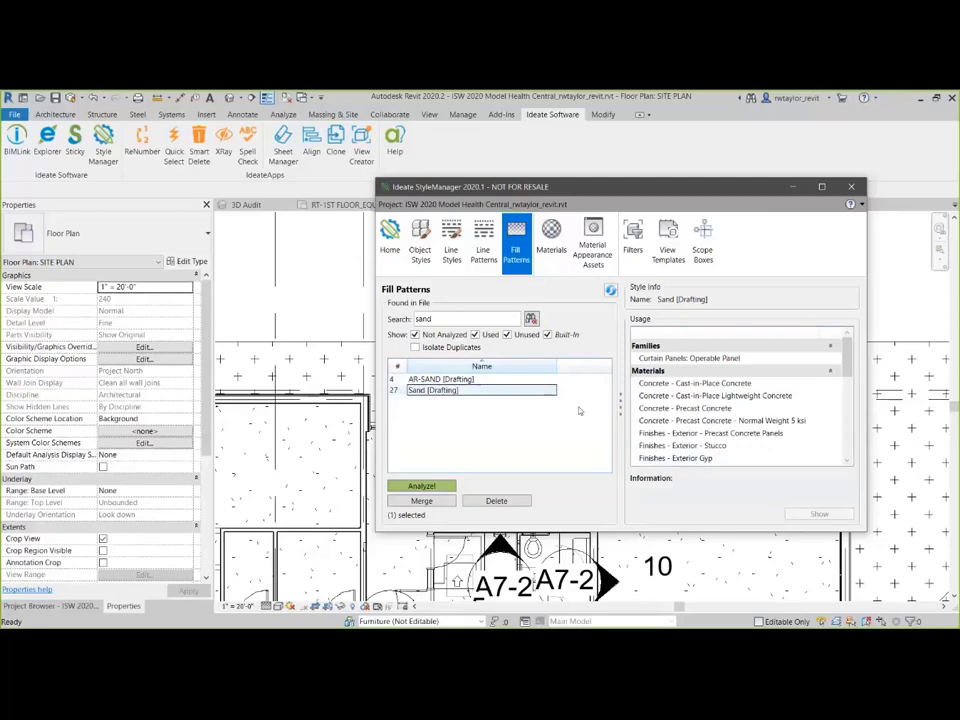
pyautogui.hotkey('alt', 'Tab')
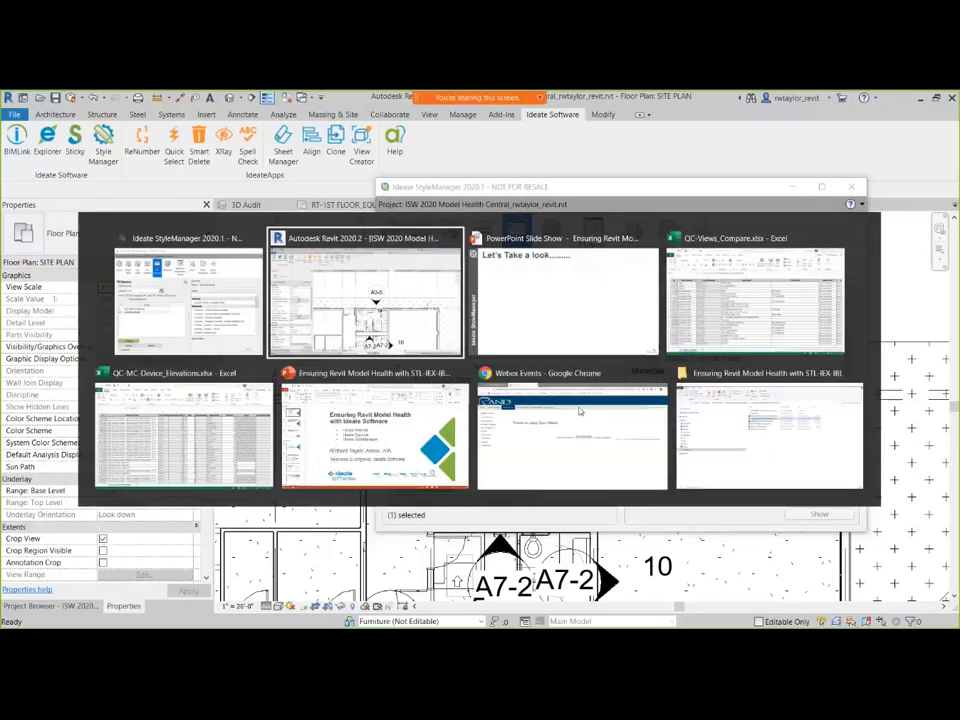
pyautogui.hotkey('alt', 'Tab')
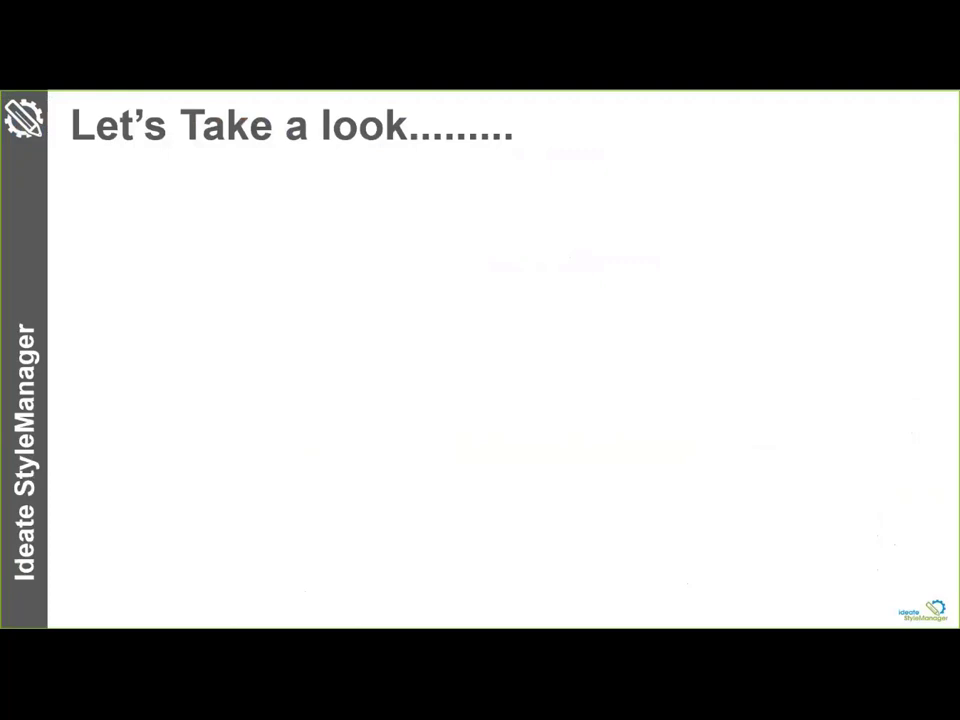
pyautogui.press('Right')
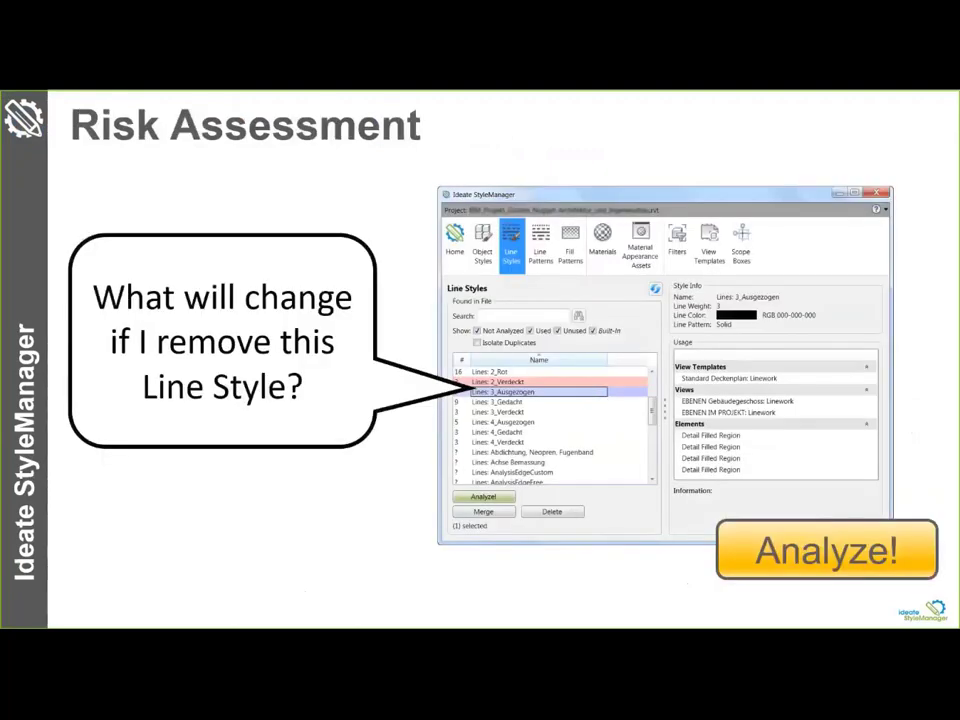